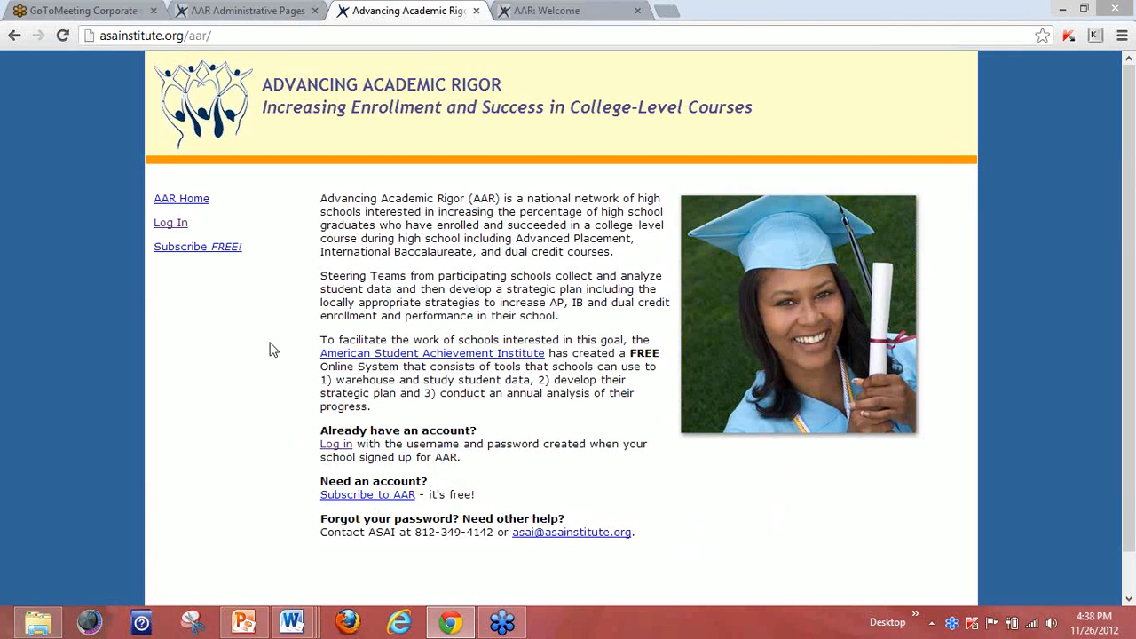
Log in from the AAR home page to reach Demo High School's Welcome page.
left_click(171, 226)
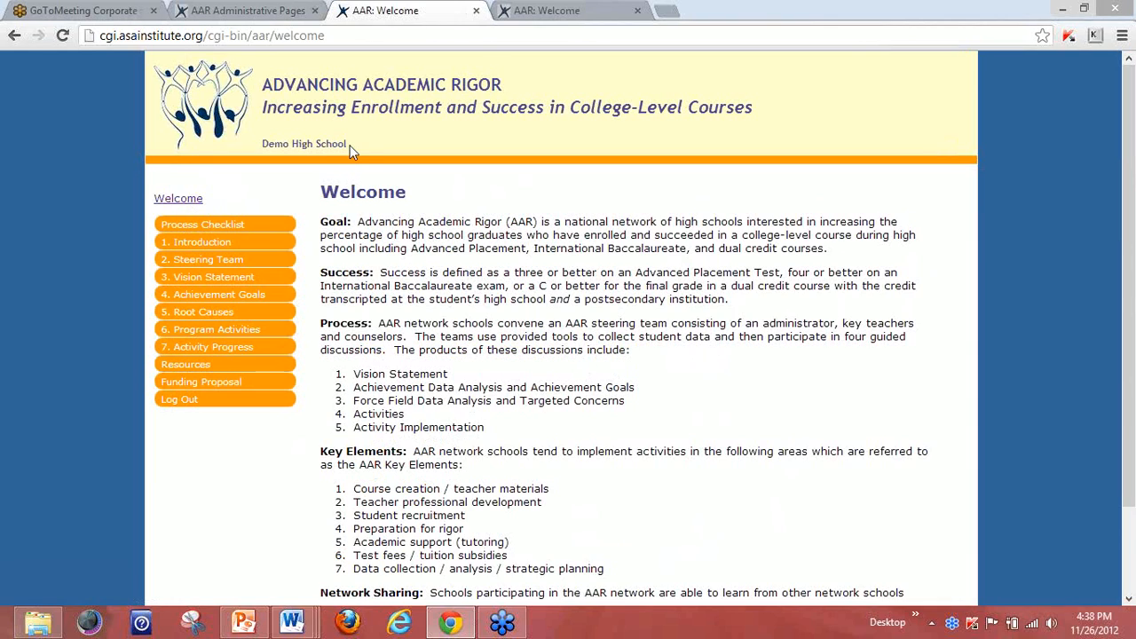
left_click_drag(346, 145, 264, 144)
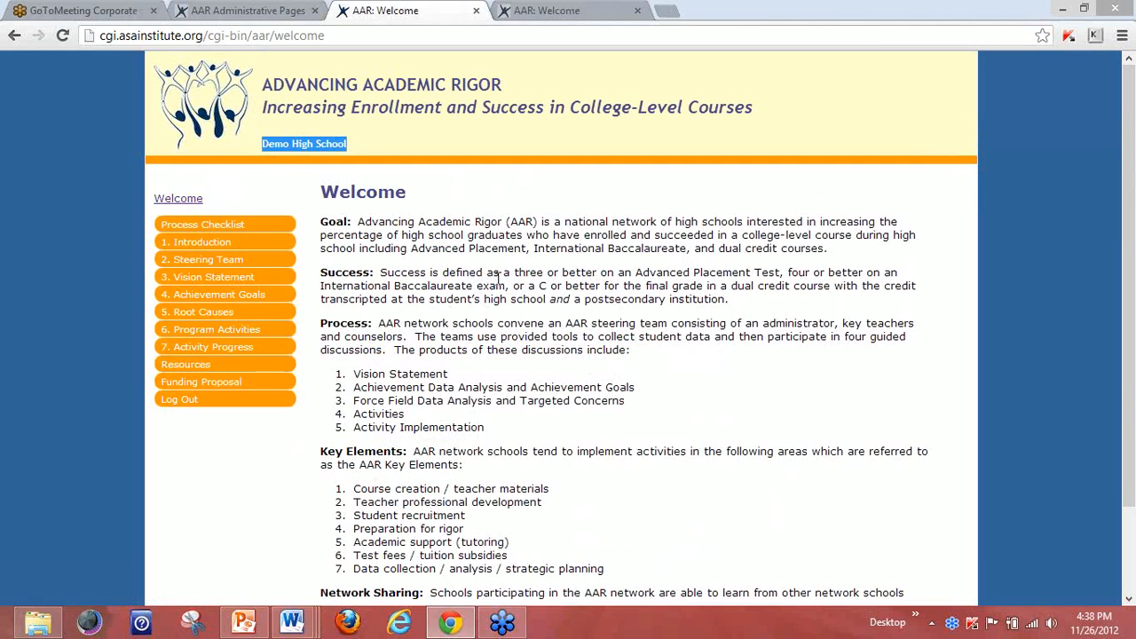
left_click(493, 284)
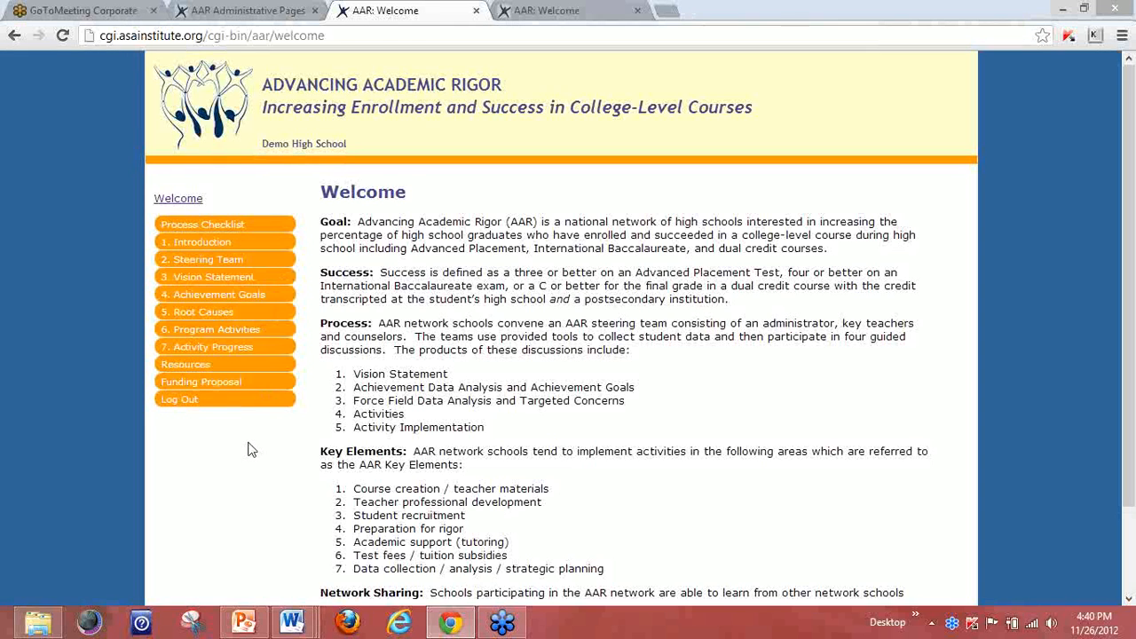
Open the Process Checklist showing the eight AAR steps, all unchecked.
left_click(223, 227)
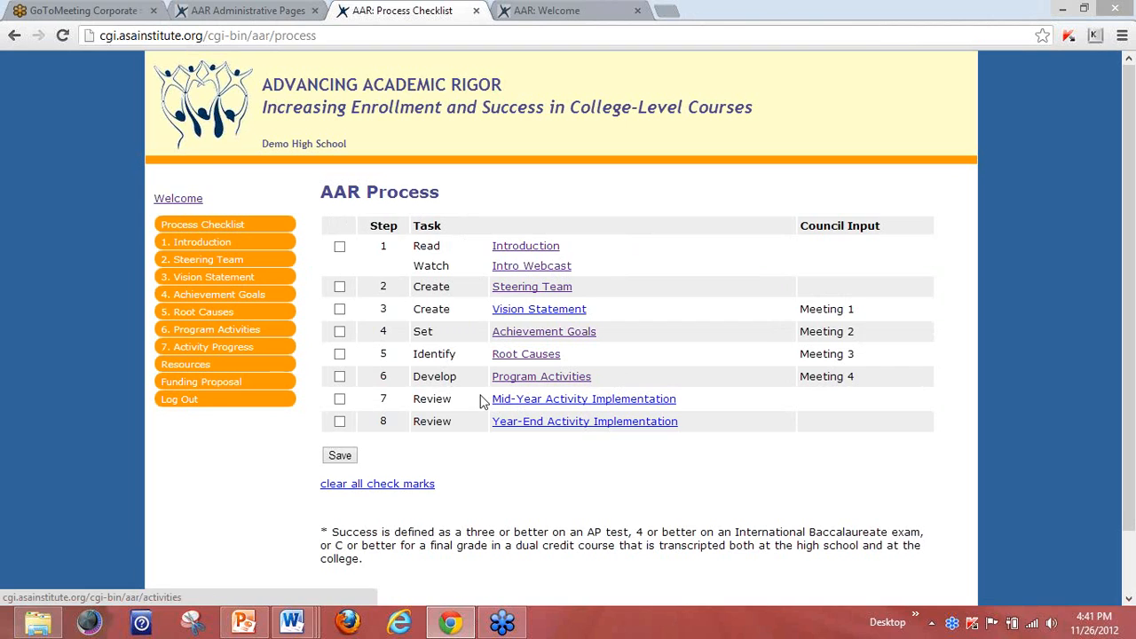
Open step 1, Introduction, with its Read the Introduction and Watch the Webcast actions.
left_click(206, 242)
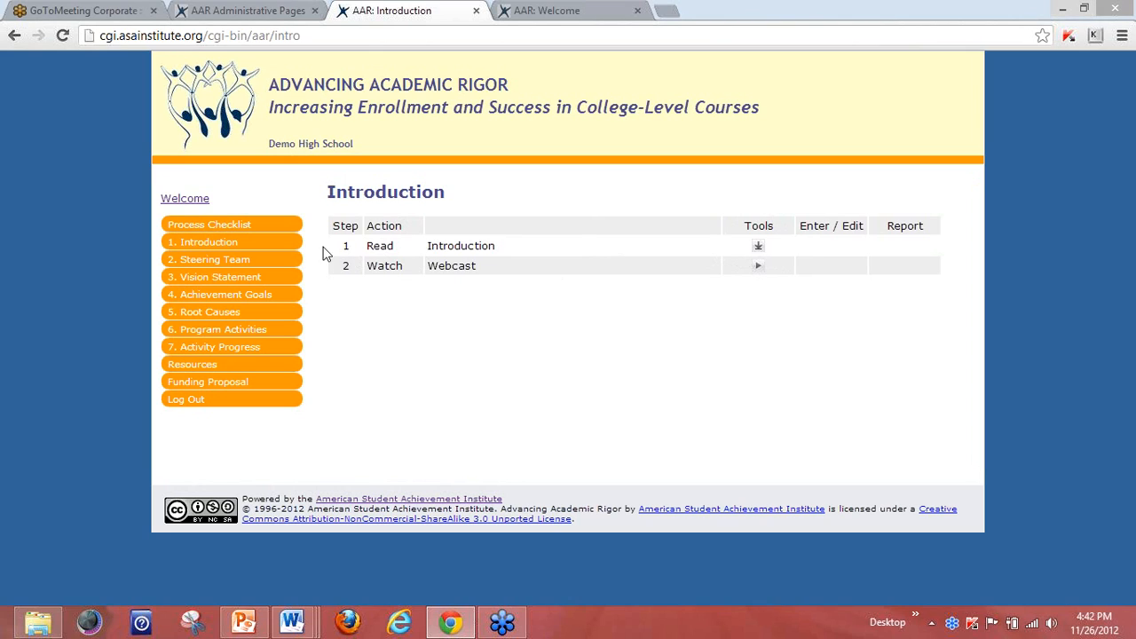
Open step 2, Steering Team, showing its seven actions.
left_click(235, 258)
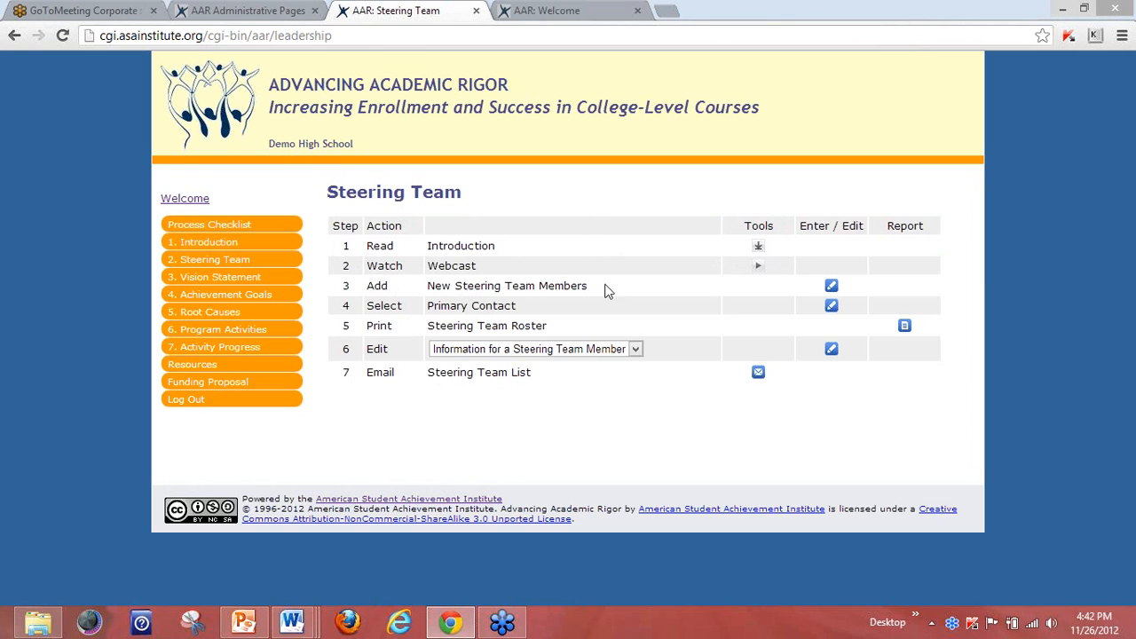
left_click(830, 286)
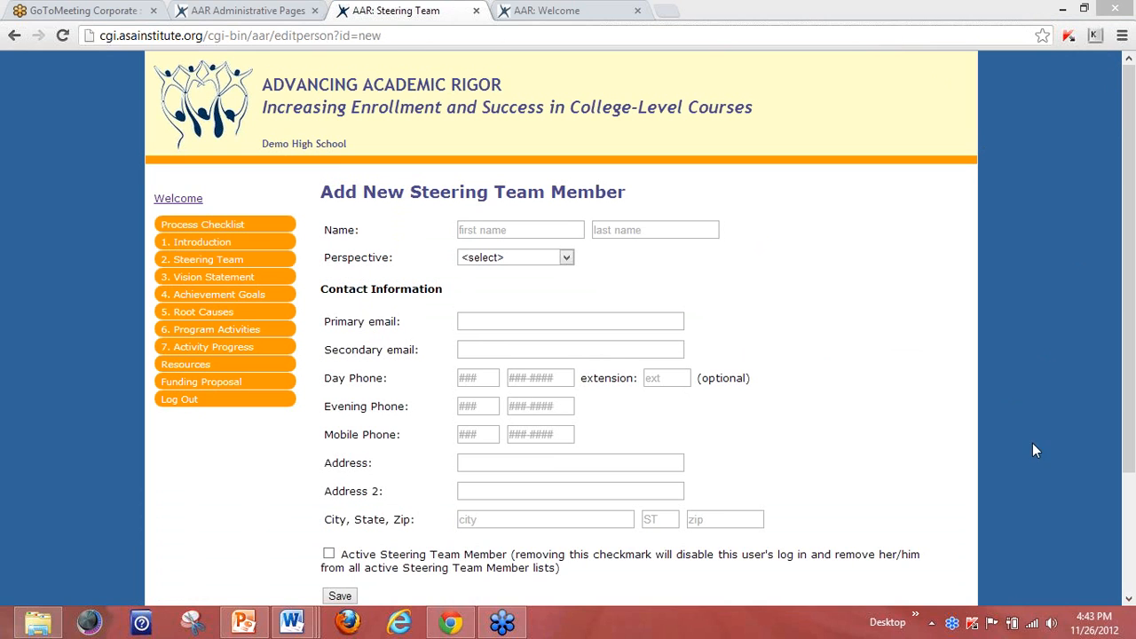
scroll(1130, 396, "down", 1)
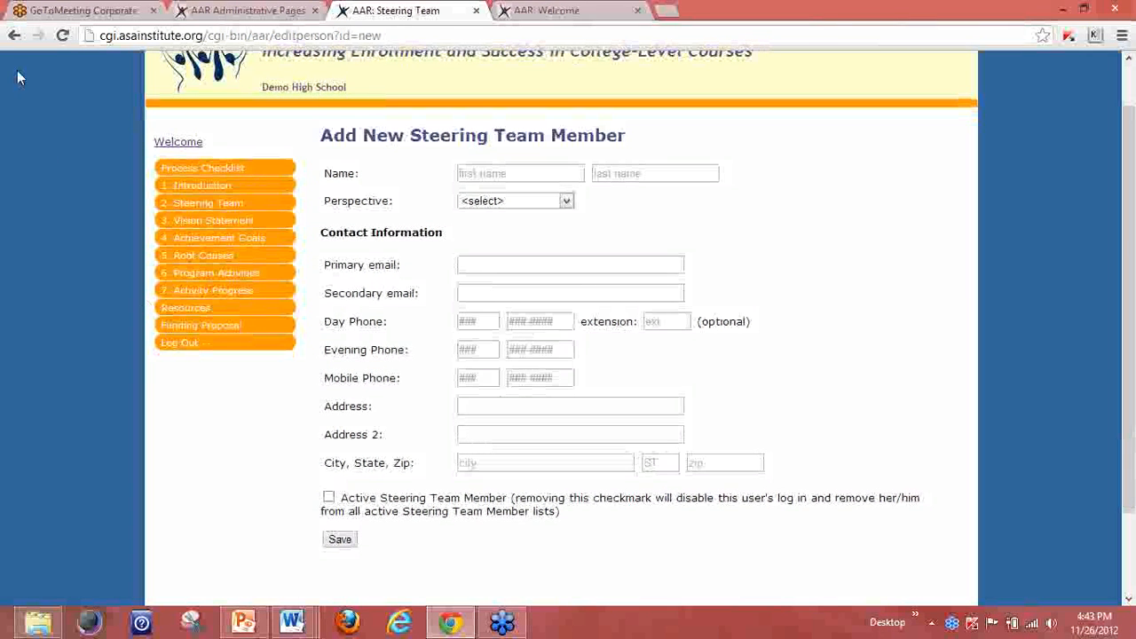
left_click(15, 36)
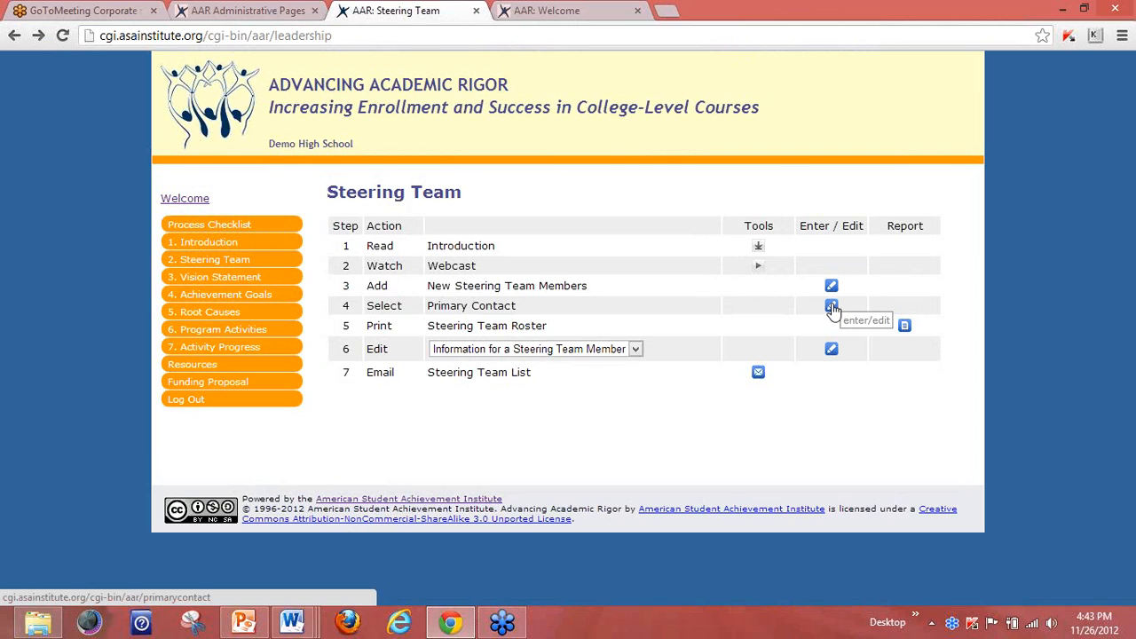
Save the first listed person as primary contact, then go back to the Steering Team page.
left_click(832, 306)
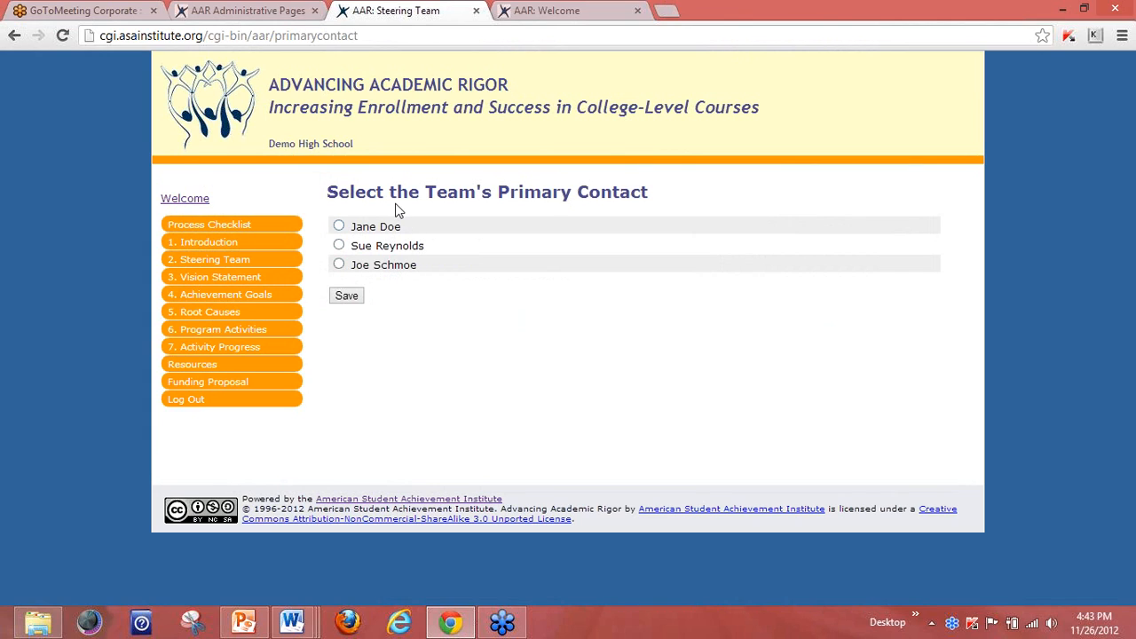
left_click(339, 226)
left_click(346, 297)
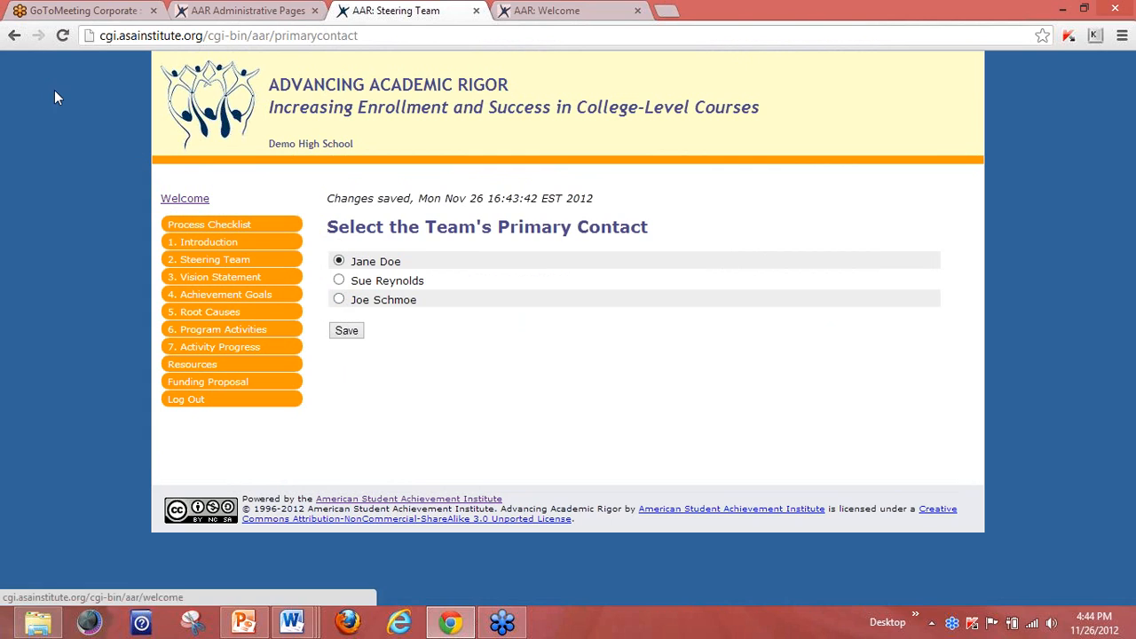
left_click(14, 36)
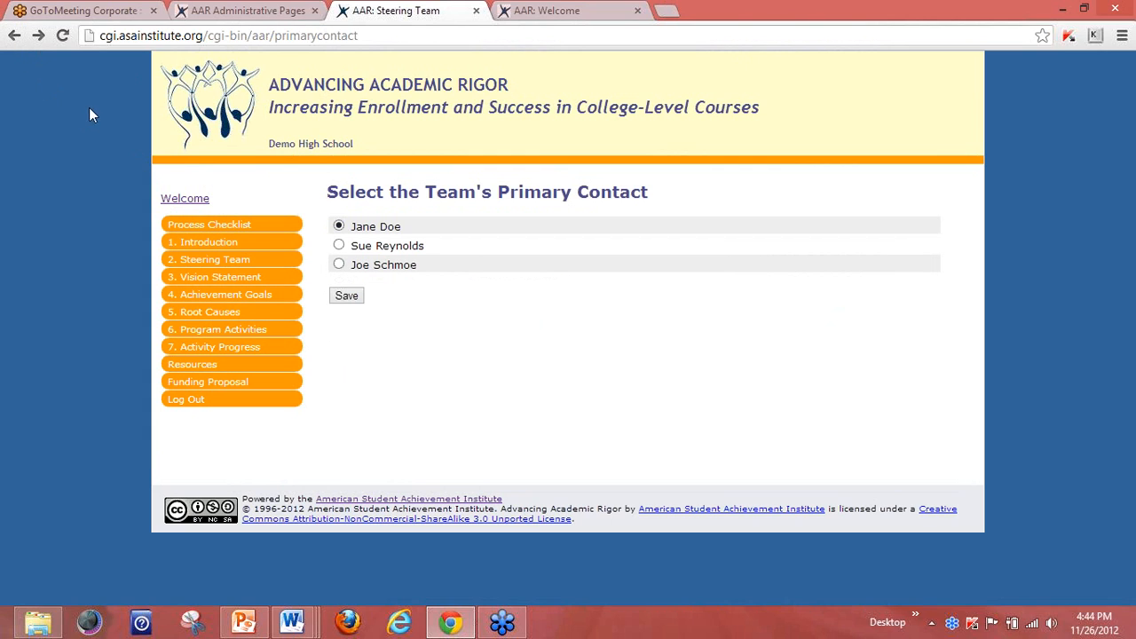
left_click(15, 36)
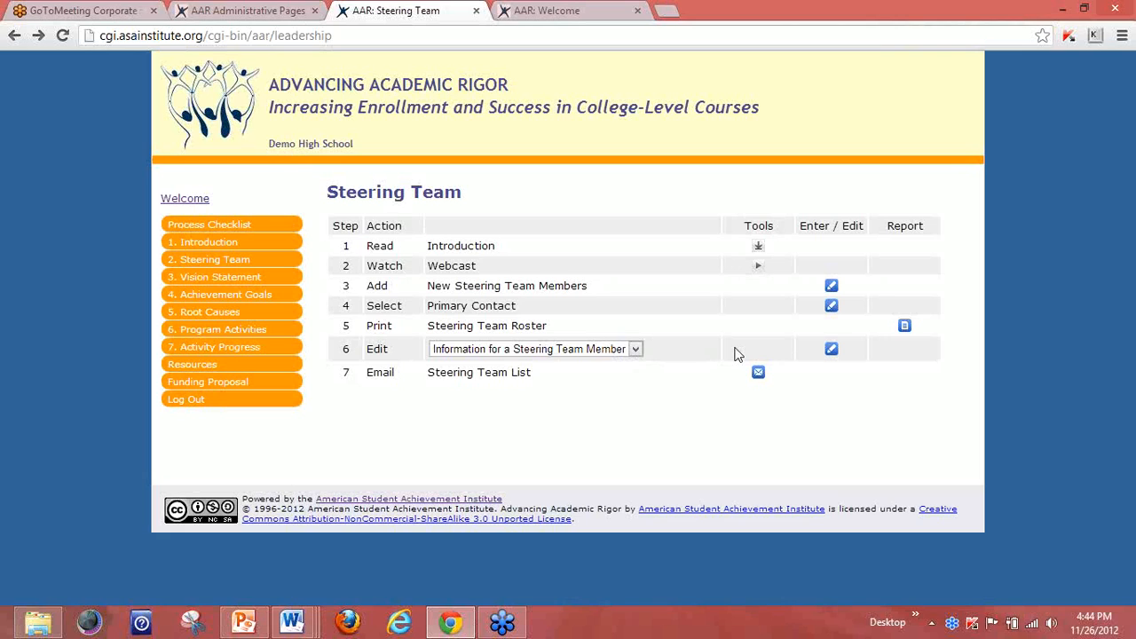
Pick the first active member from the row 6 dropdown to open their edit form.
left_click(830, 349)
left_click(14, 35)
left_click(635, 350)
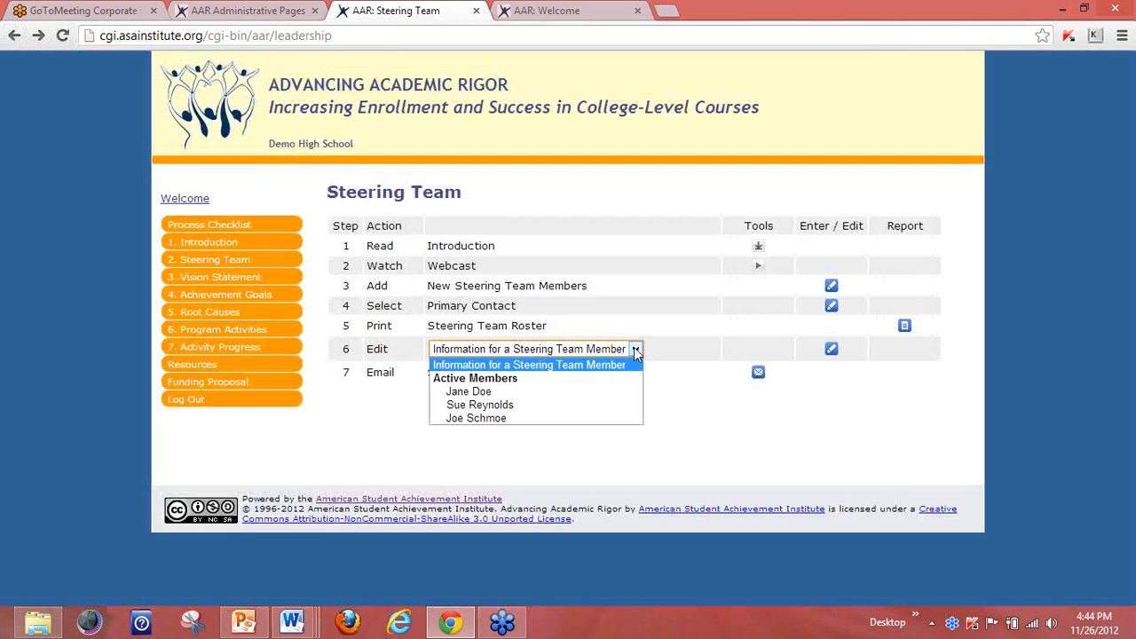
left_click(511, 392)
left_click(834, 352)
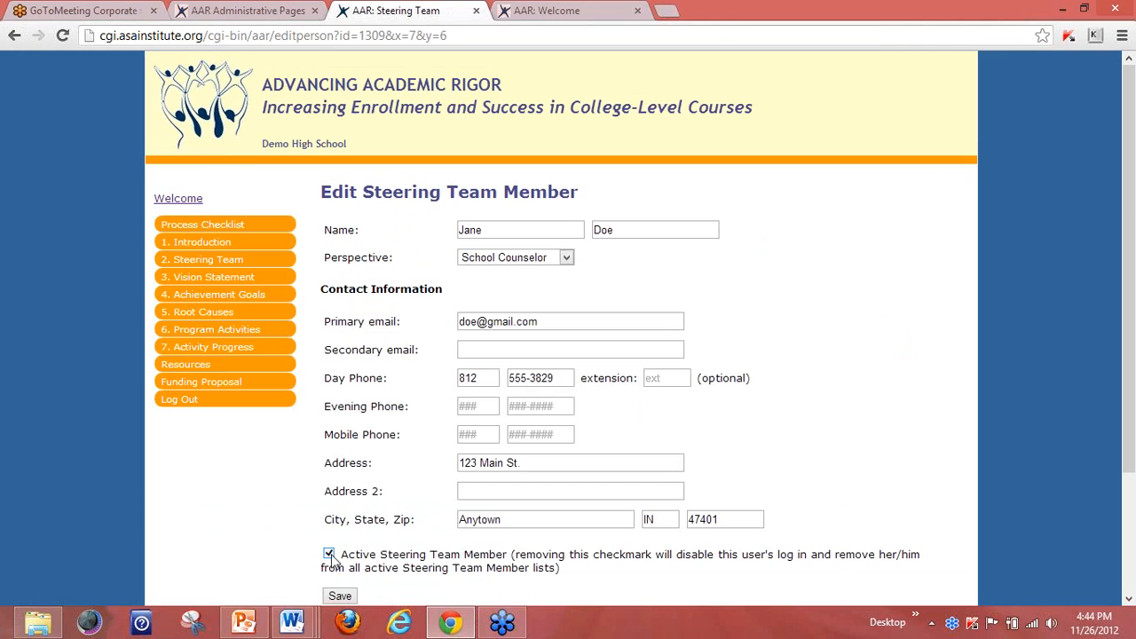
left_click(329, 555)
left_click(329, 555)
left_click(209, 260)
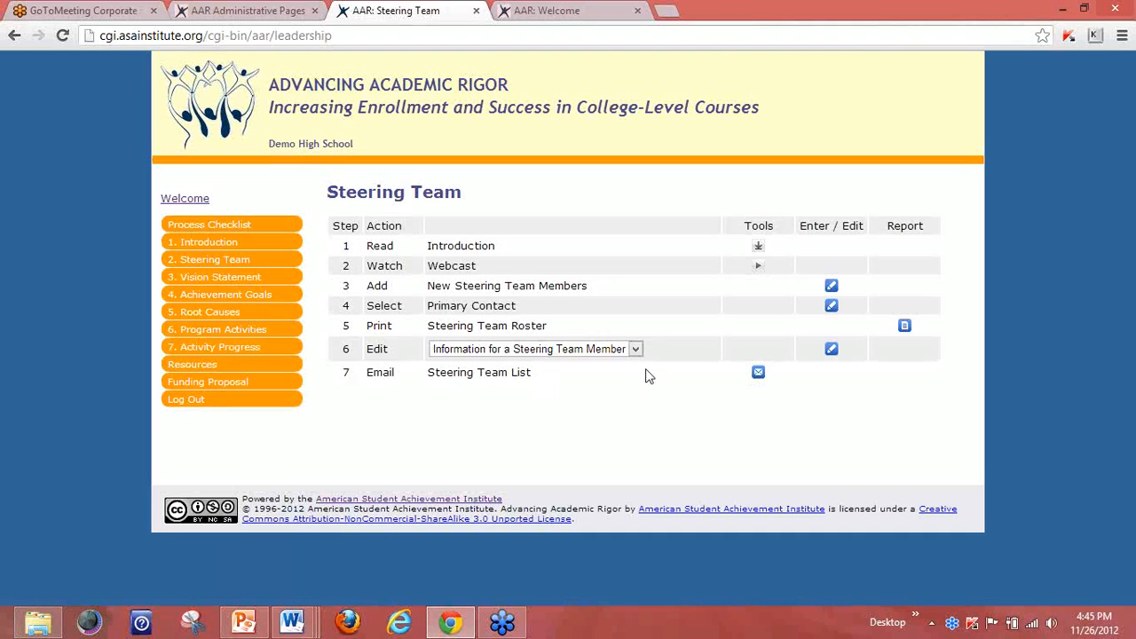
Show the three members' email addresses in Outlook format and select the address line.
left_click(759, 374)
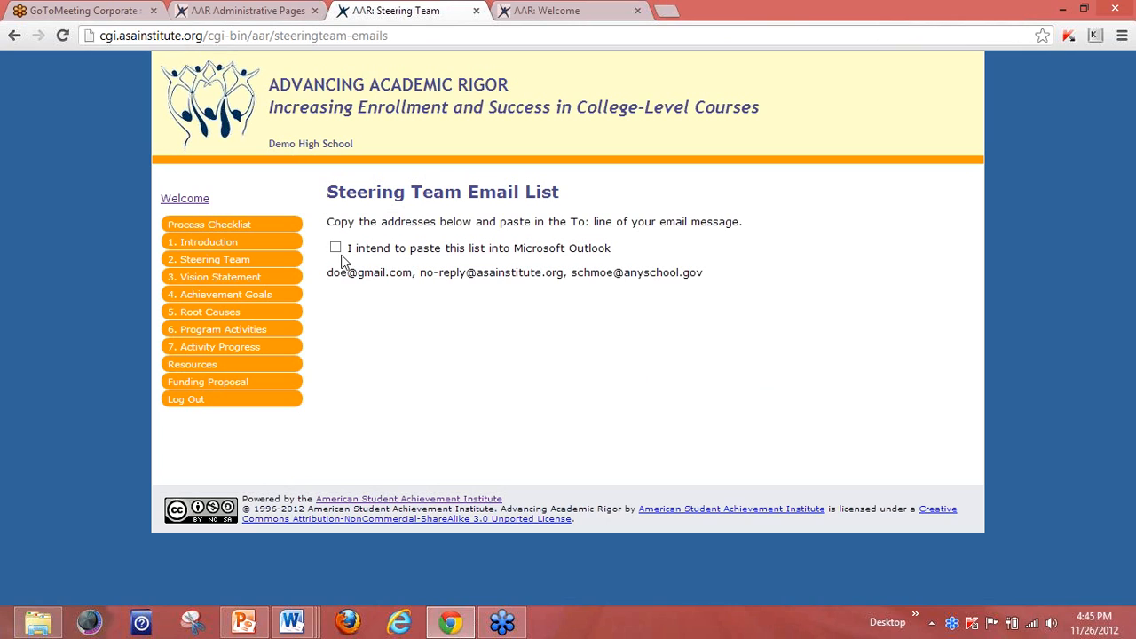
left_click(336, 249)
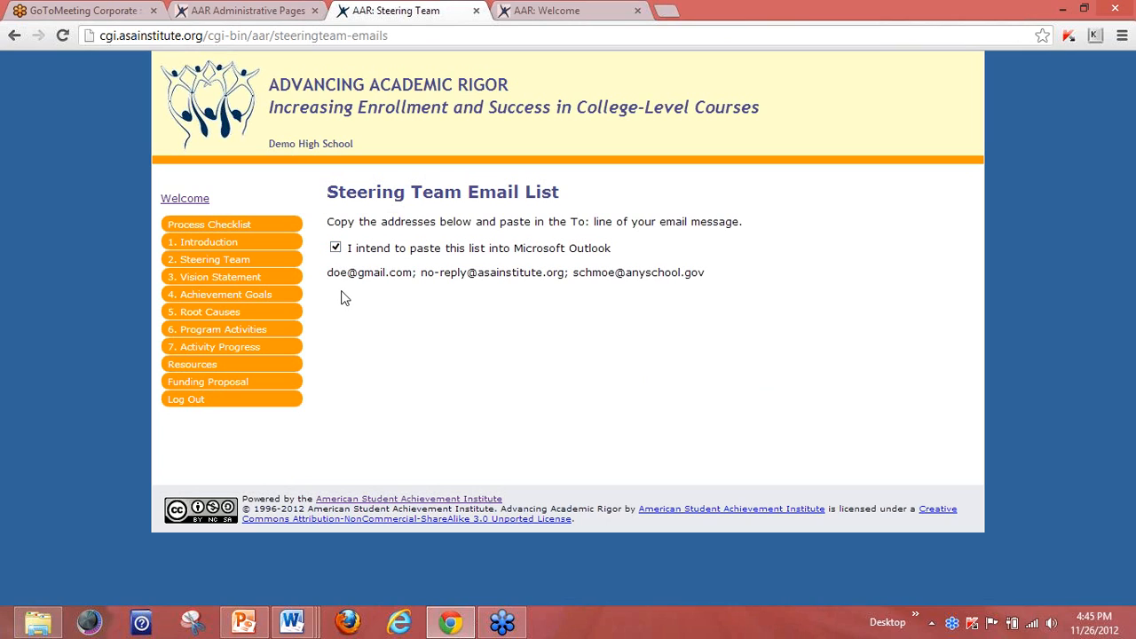
left_click_drag(328, 272, 705, 272)
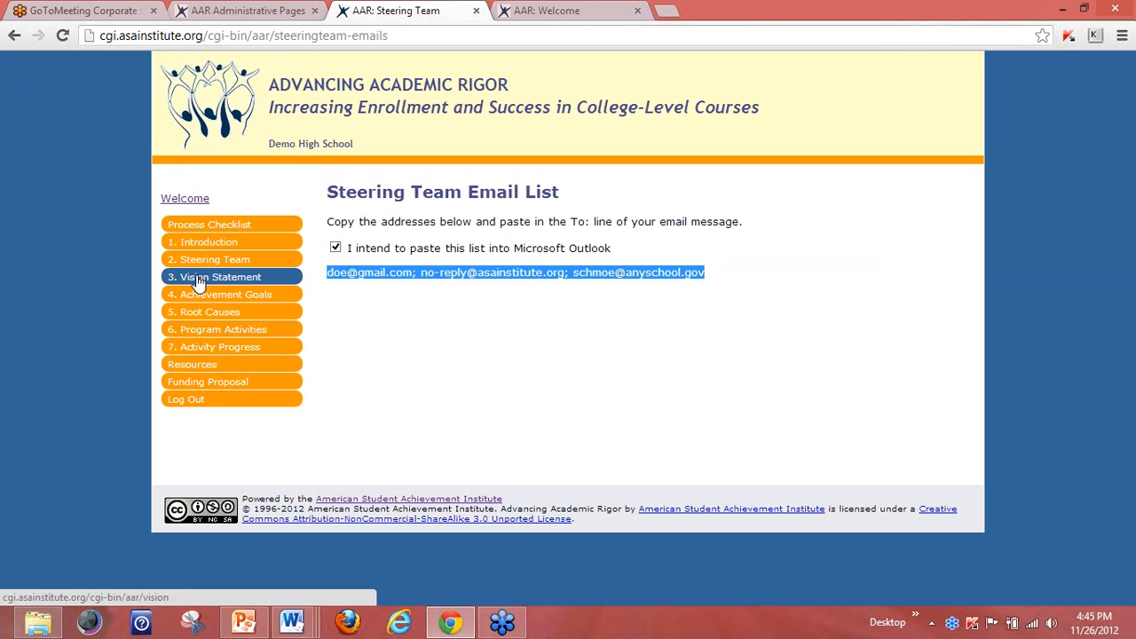
Open section 3, Vision Statement, listing its three steps.
left_click(199, 282)
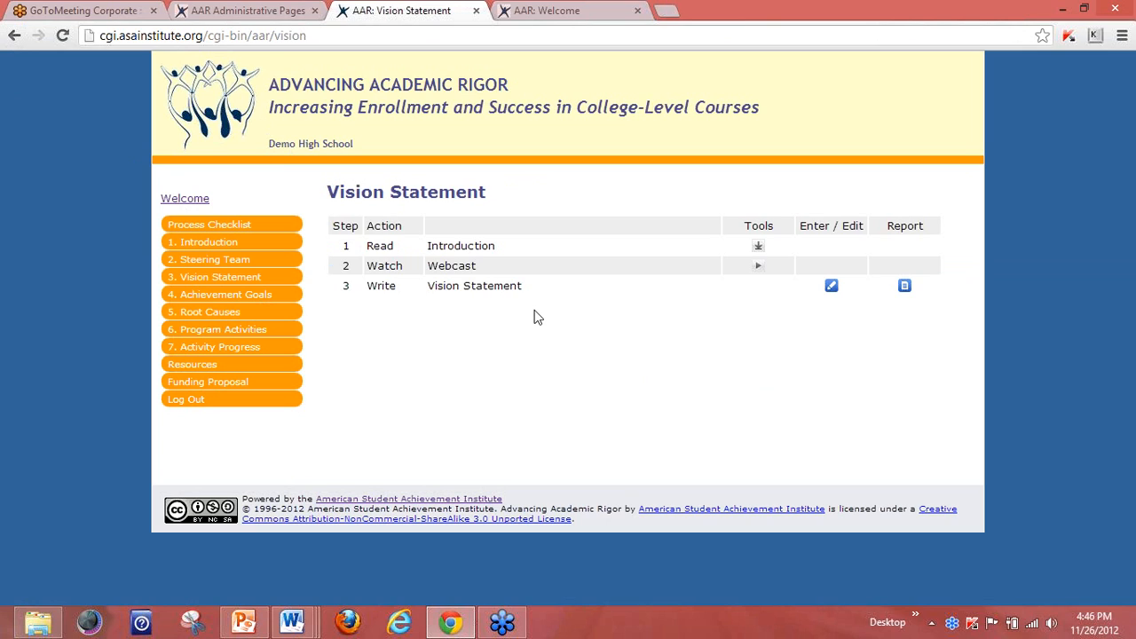
Open the Write Vision Statement editor with the school's existing draft answers.
left_click(831, 287)
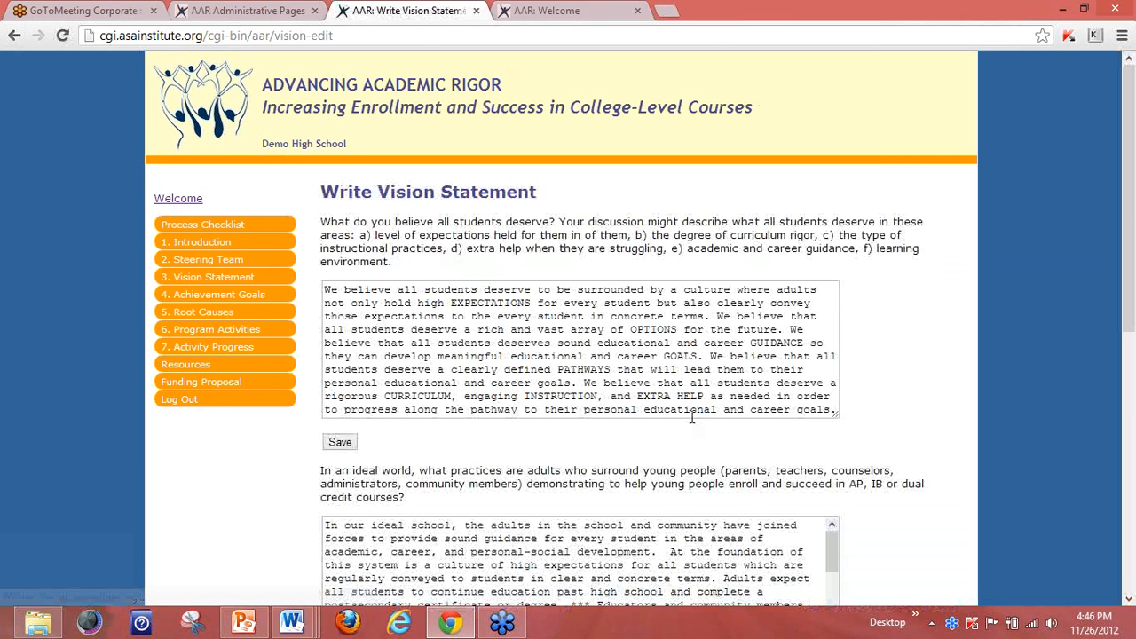
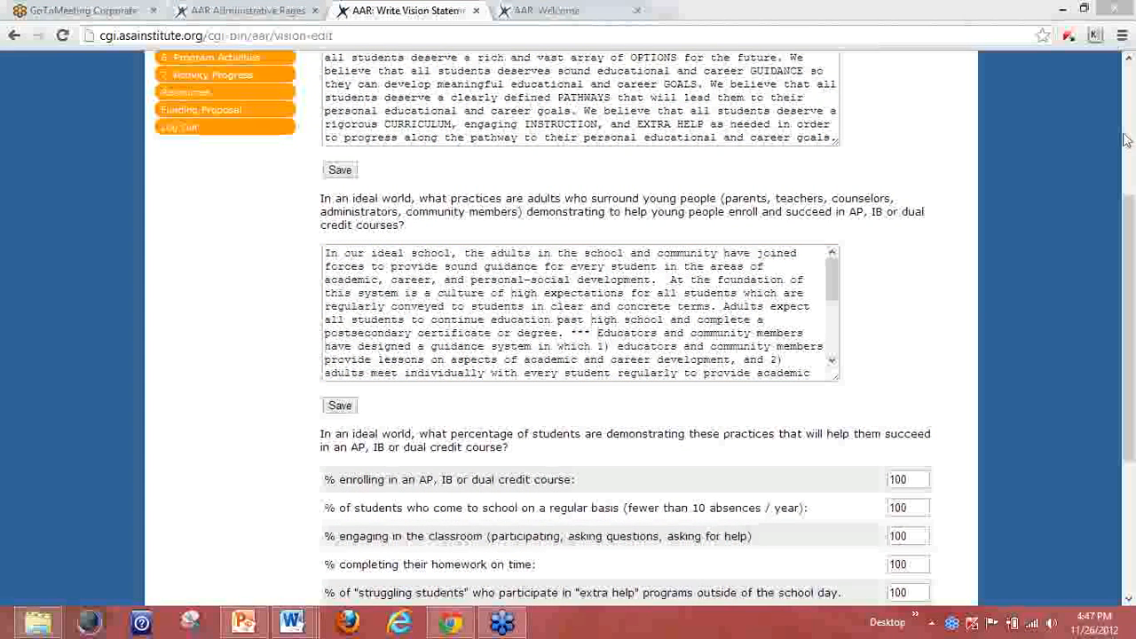
Highlight the attendance, homework completion and struggling-students questions, then edit the extra-help percentage.
left_click_drag(1123, 227, 1125, 318)
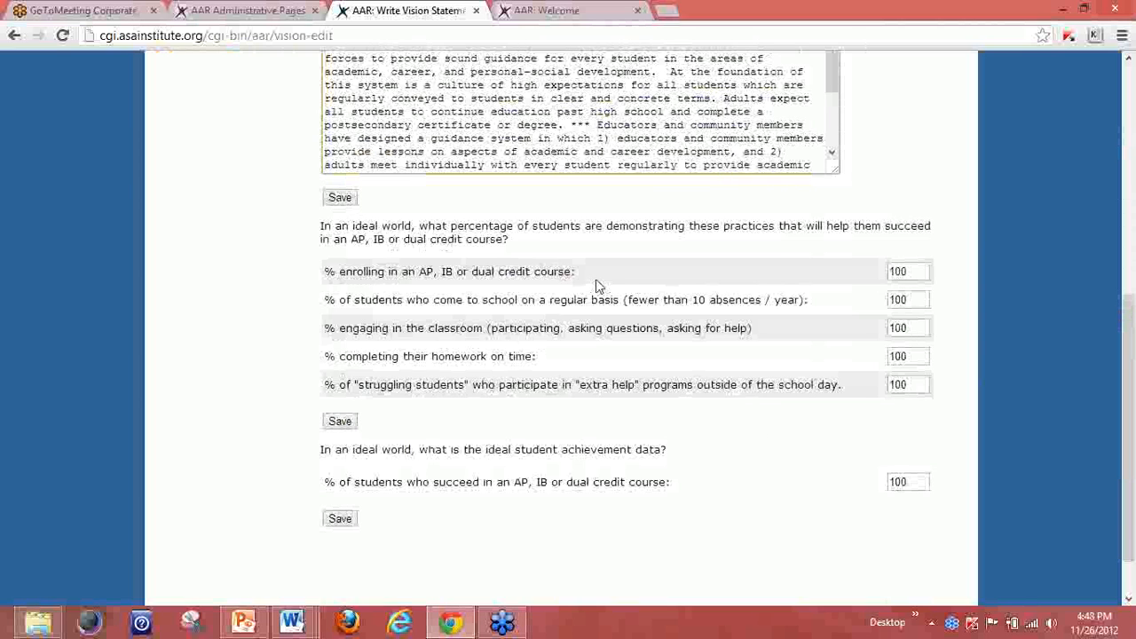
left_click_drag(585, 272, 612, 296)
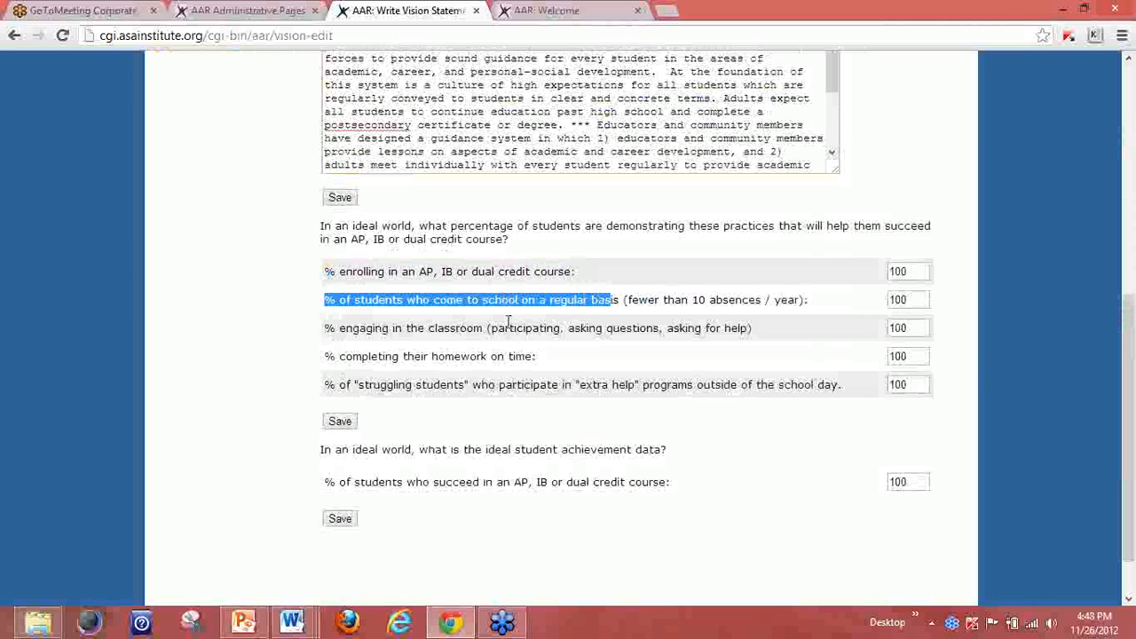
left_click_drag(353, 356, 427, 360)
left_click_drag(355, 385, 469, 384)
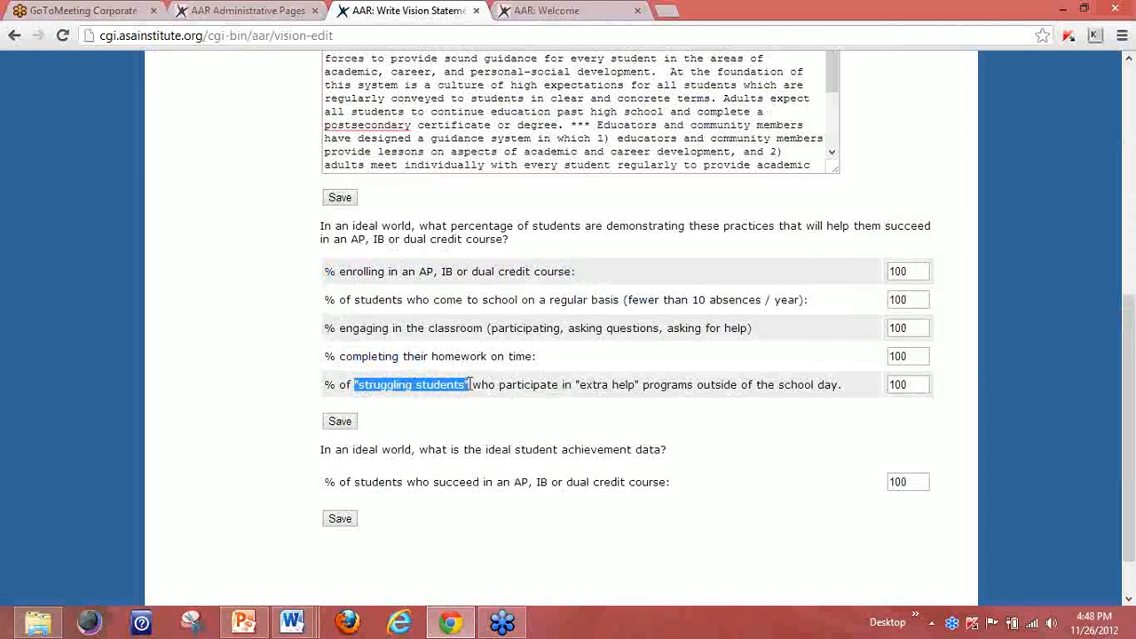
left_click(784, 466)
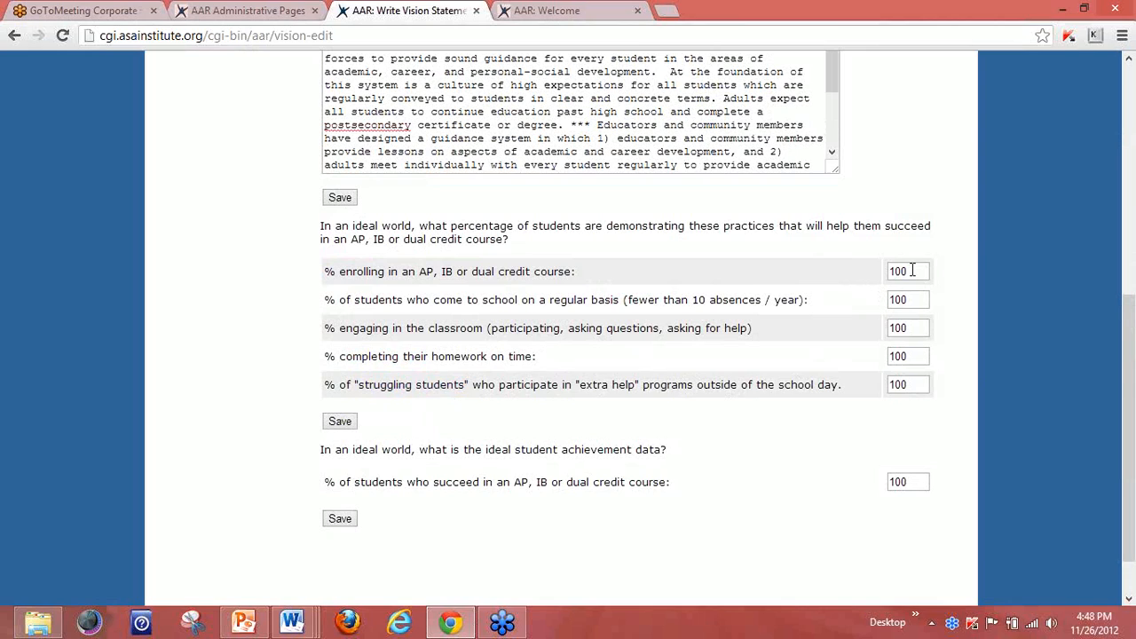
left_click(913, 384)
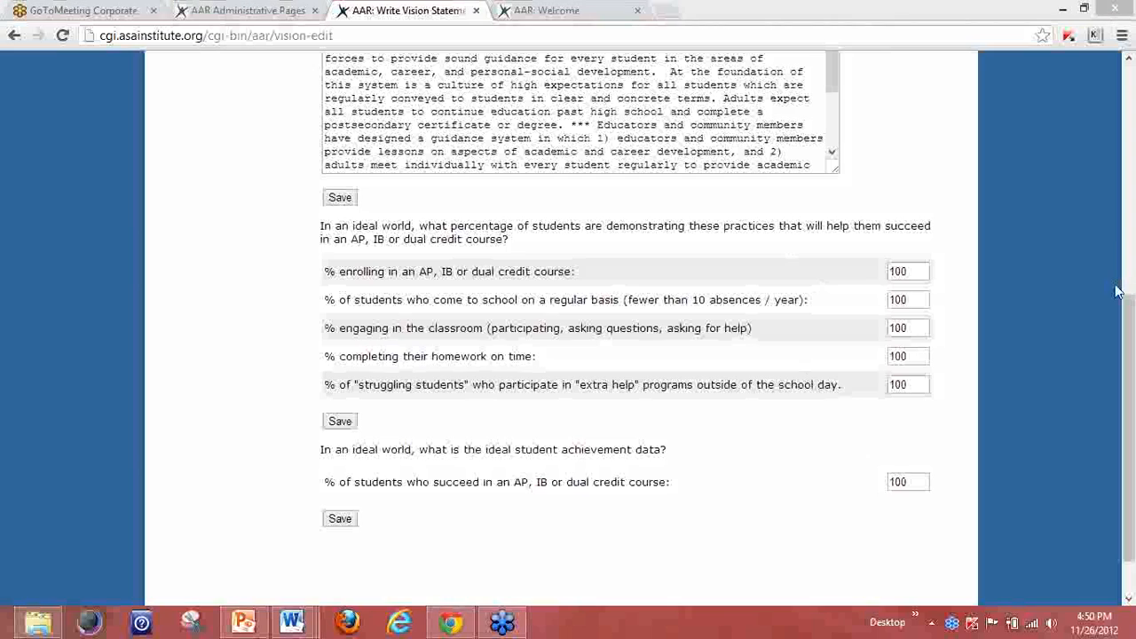
Review the compiled Vision Statement report and return to its step list.
left_click_drag(1118, 293, 1133, 114)
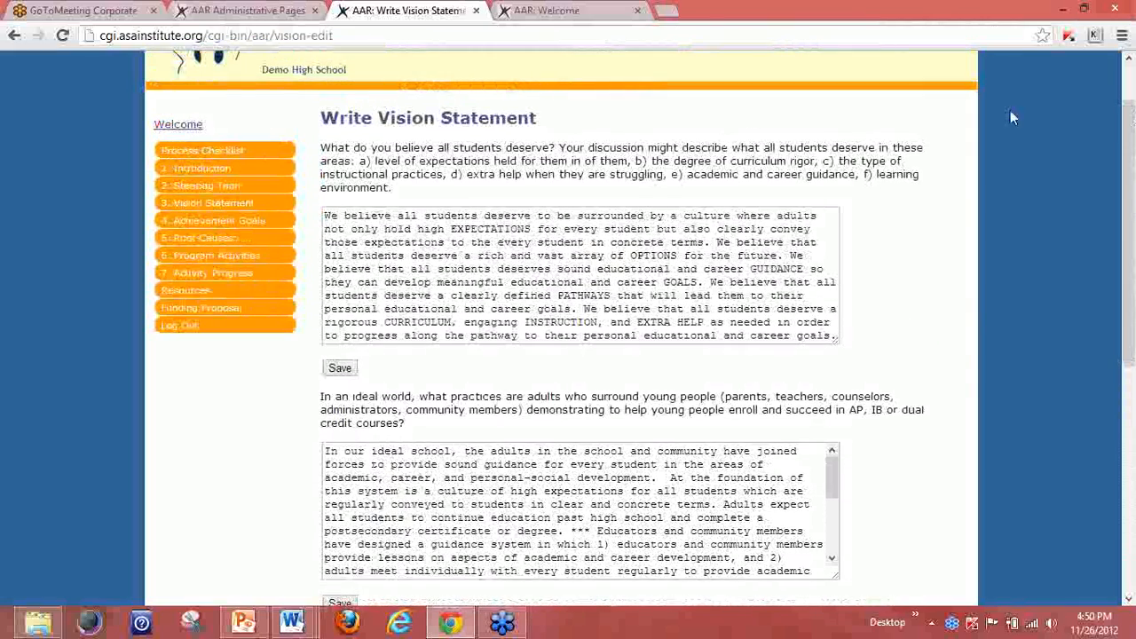
left_click(203, 209)
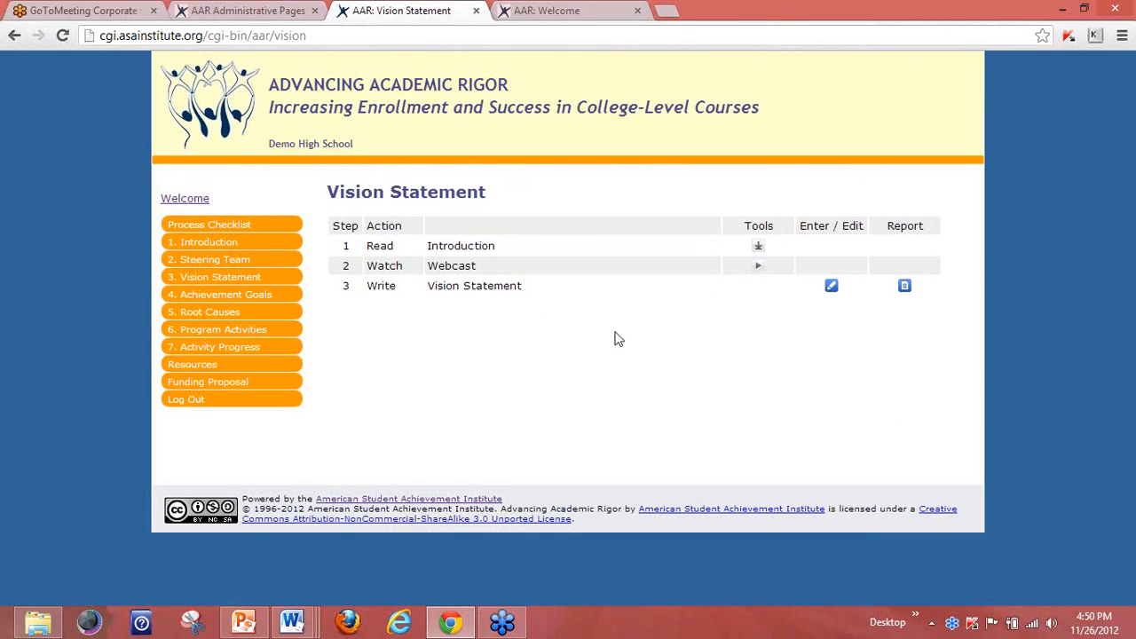
left_click(903, 287)
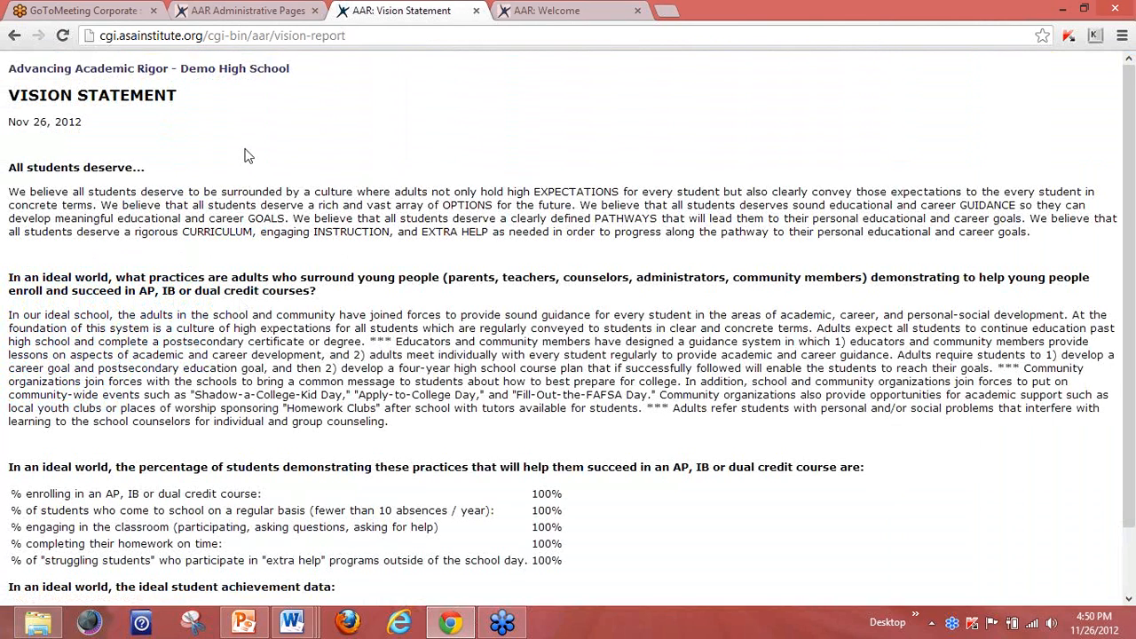
left_click(14, 40)
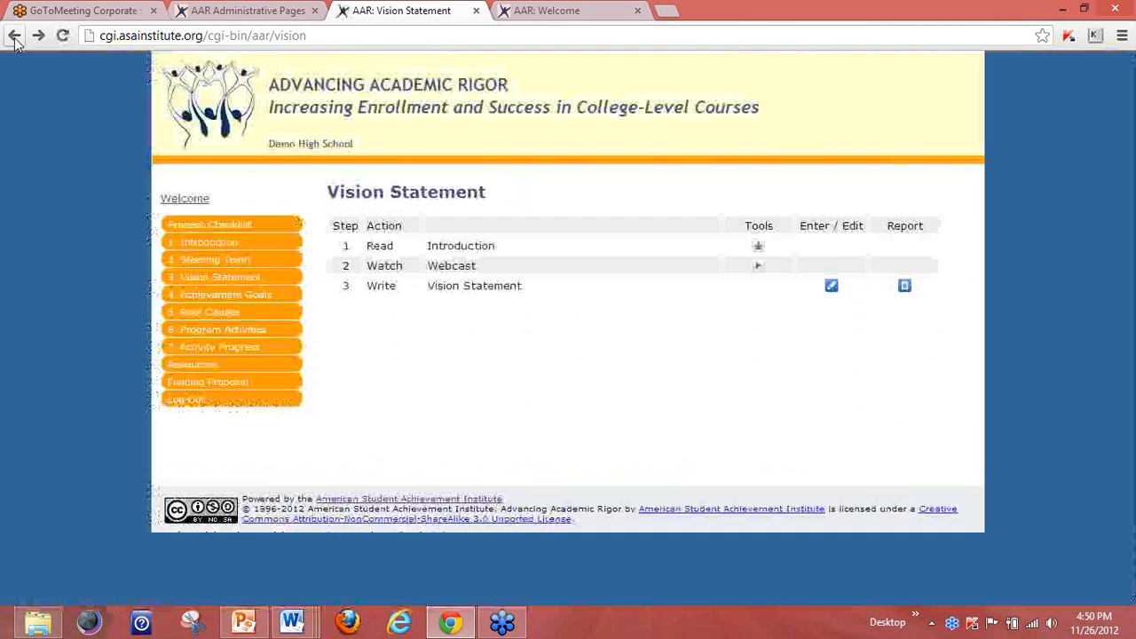
Under Achievement Goals' Review Achievement Data, open Table 1: AP Enrollment and Performance for 2011-2012.
left_click(250, 302)
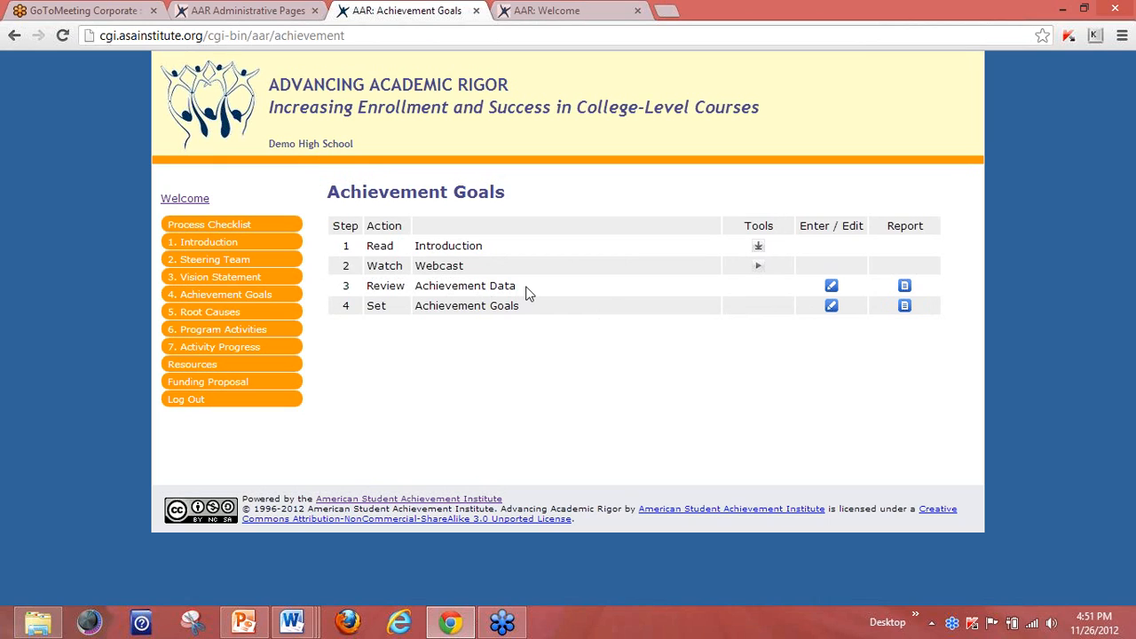
left_click(831, 287)
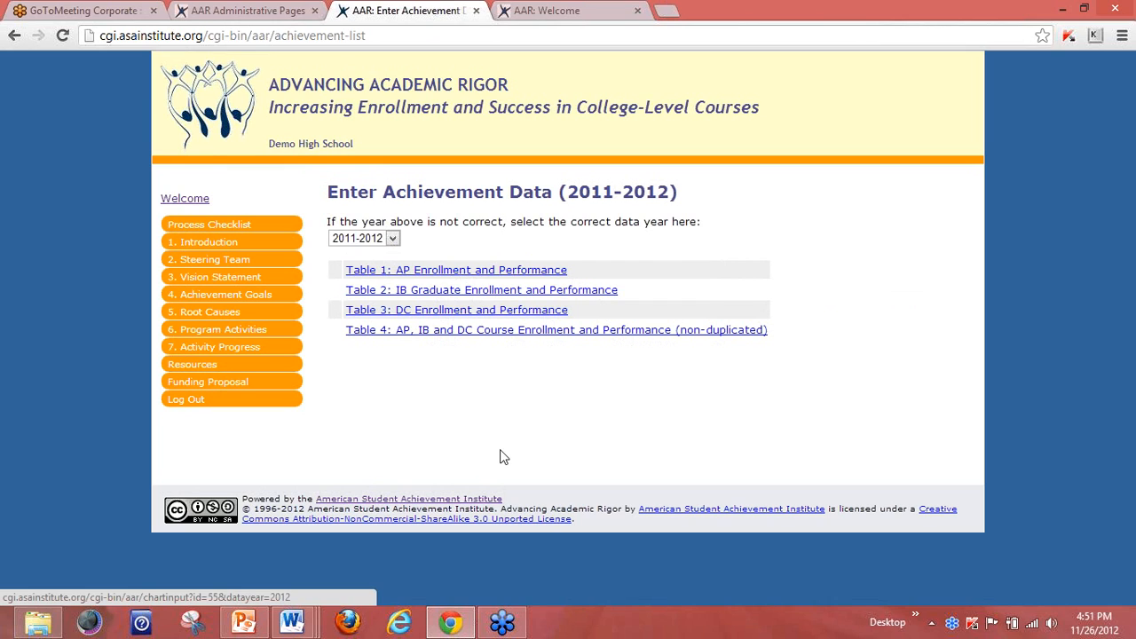
left_click(393, 239)
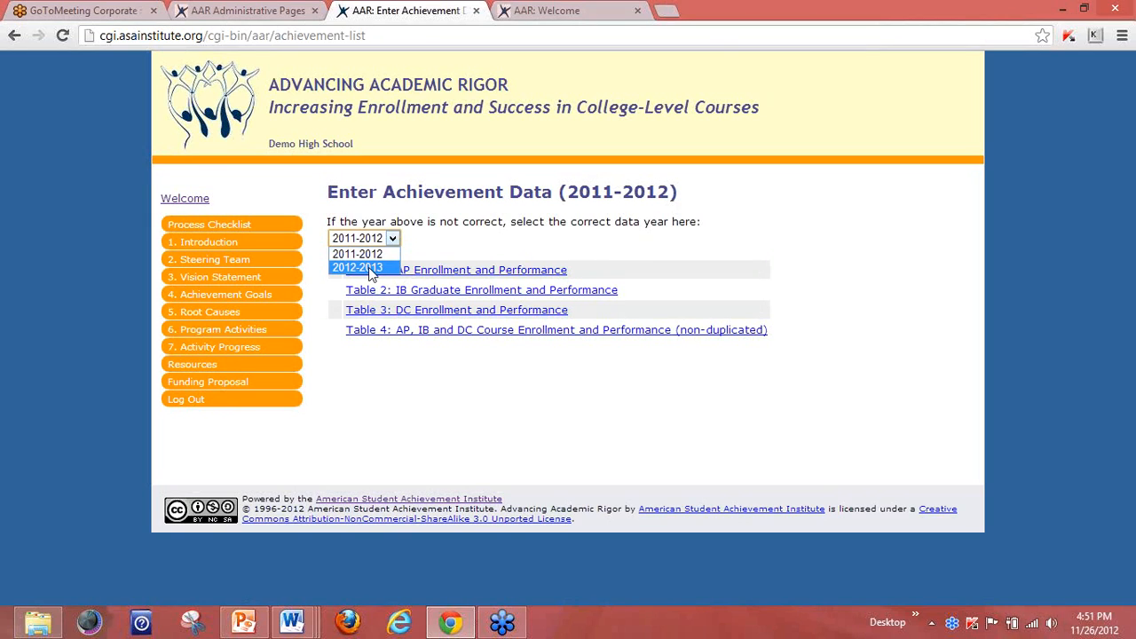
left_click(420, 242)
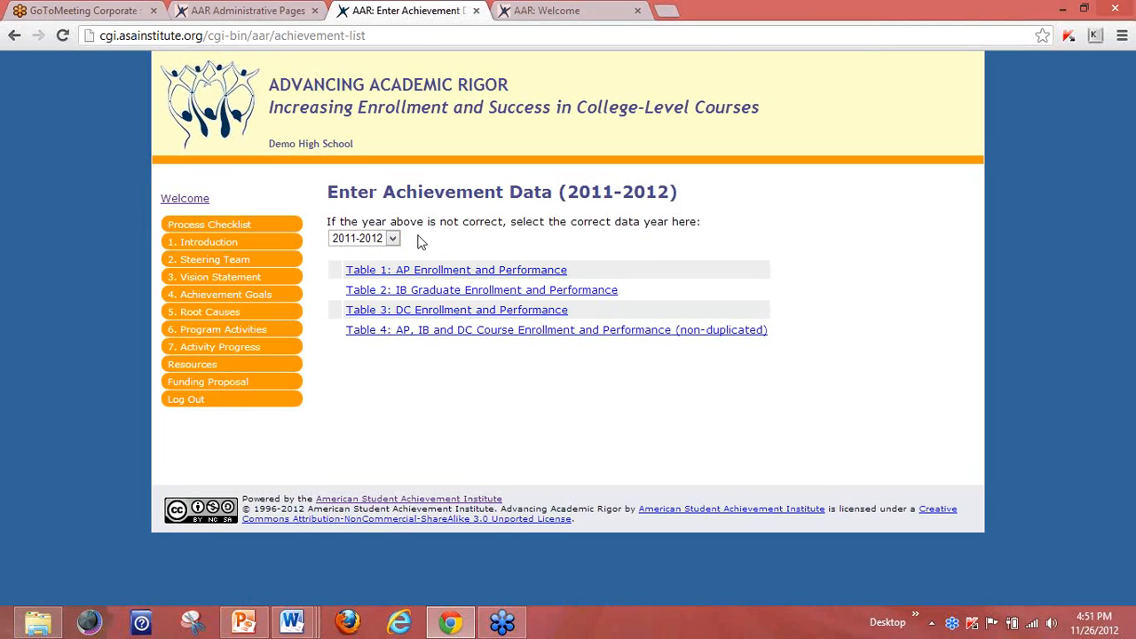
left_click(427, 276)
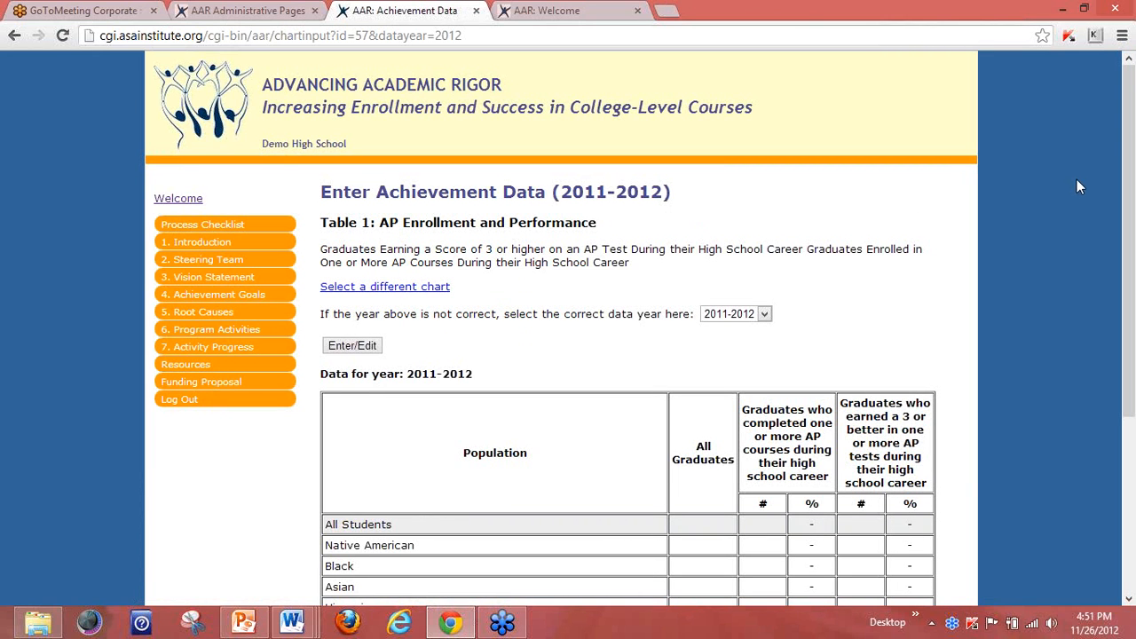
Open Table 1 in edit mode, then back out to the Achievement Goals step list.
left_click_drag(1126, 142, 1126, 222)
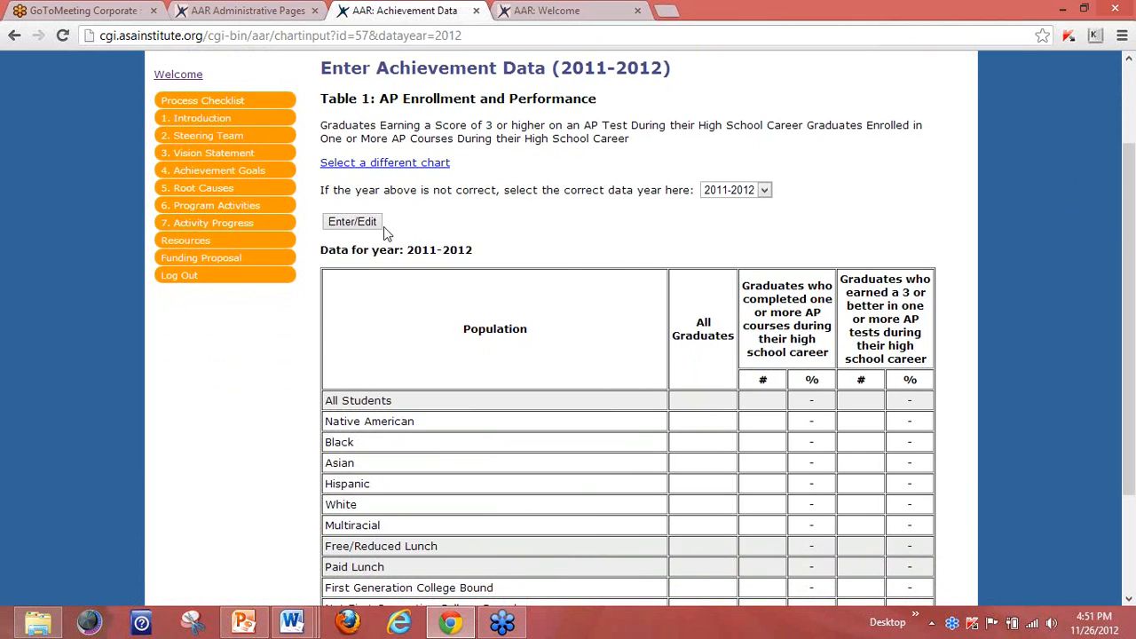
left_click(358, 223)
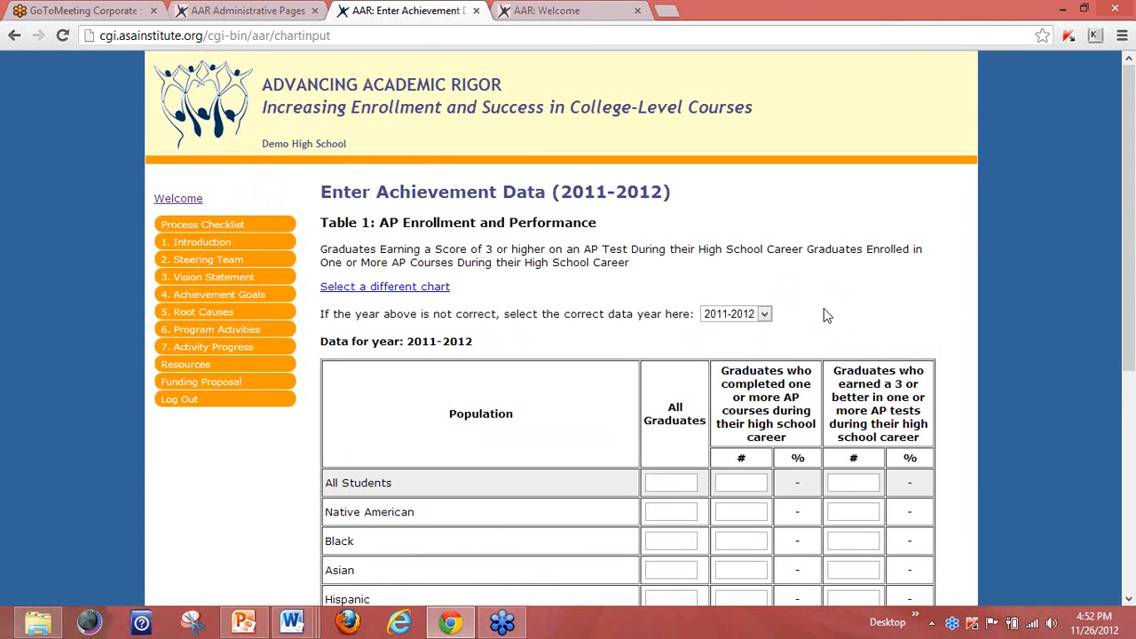
left_click(14, 39)
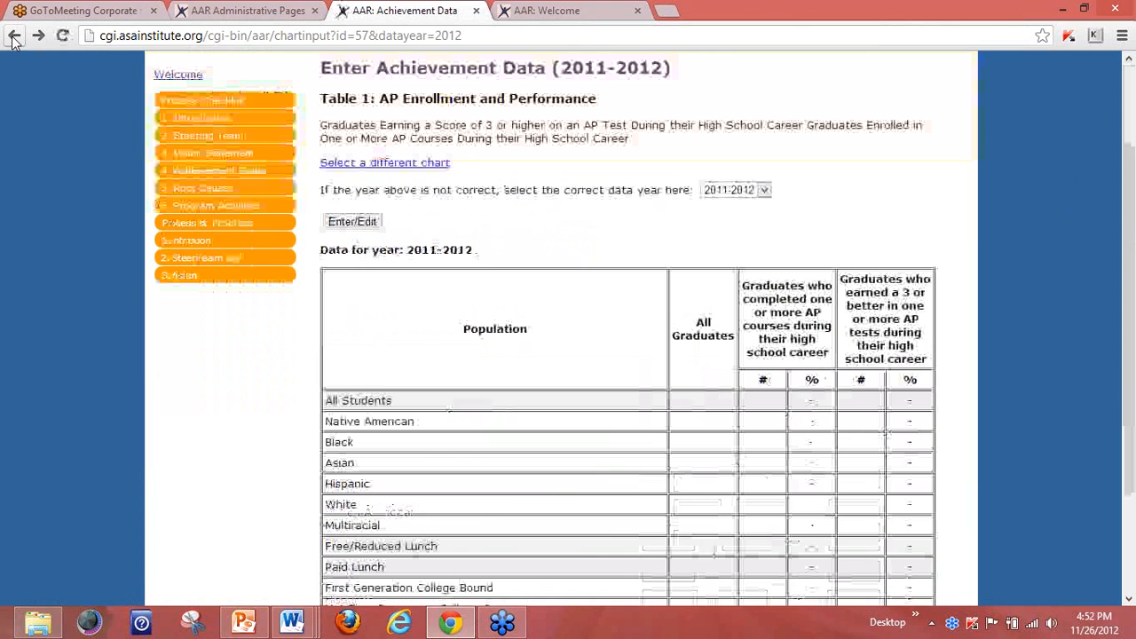
left_click(14, 39)
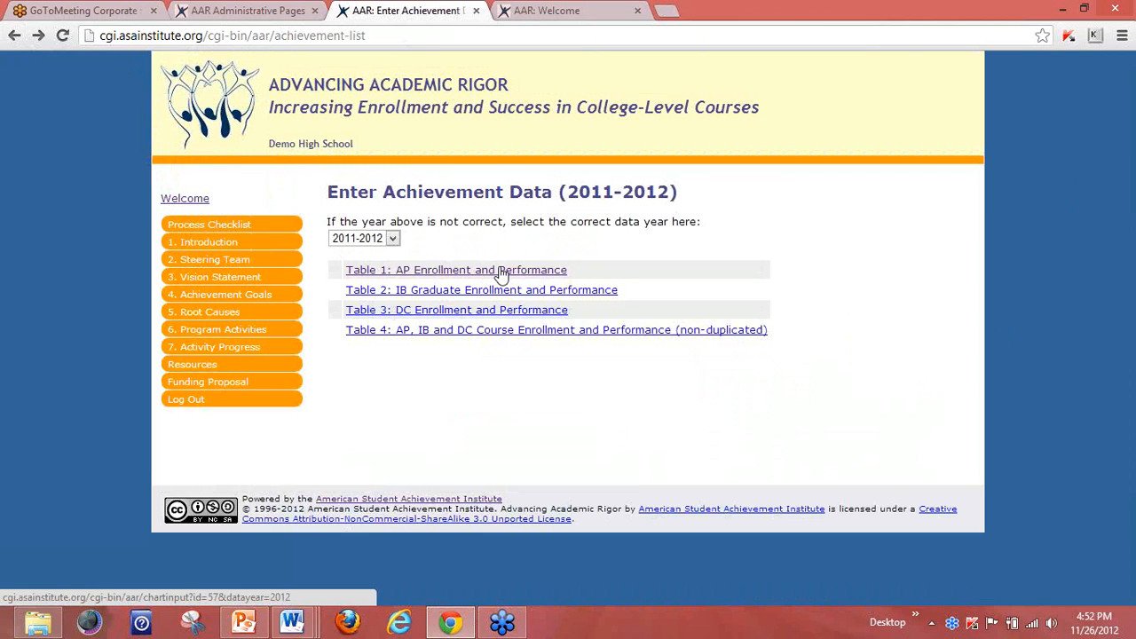
left_click(15, 40)
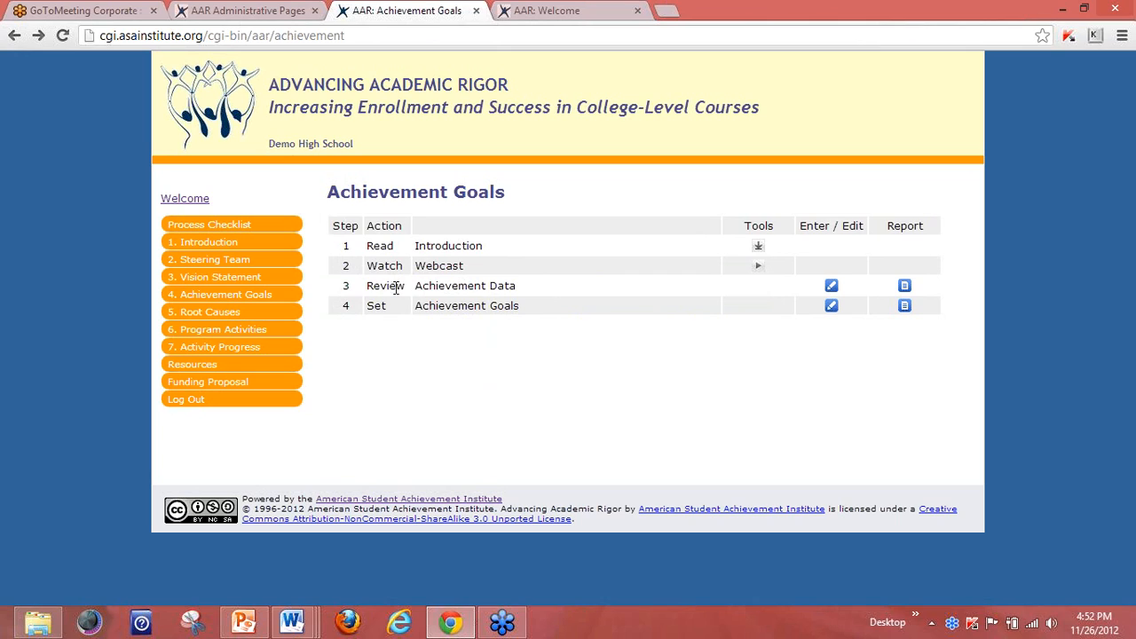
Open Set Achievement Goals and begin an enrollment goal for all students.
left_click_drag(368, 289, 522, 292)
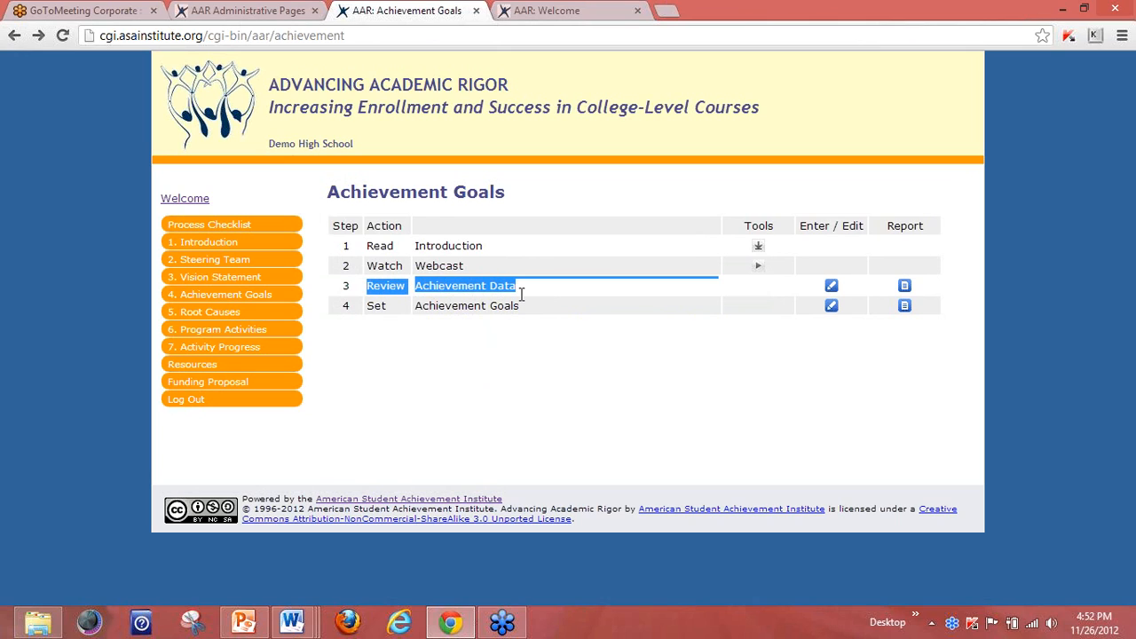
left_click(555, 370)
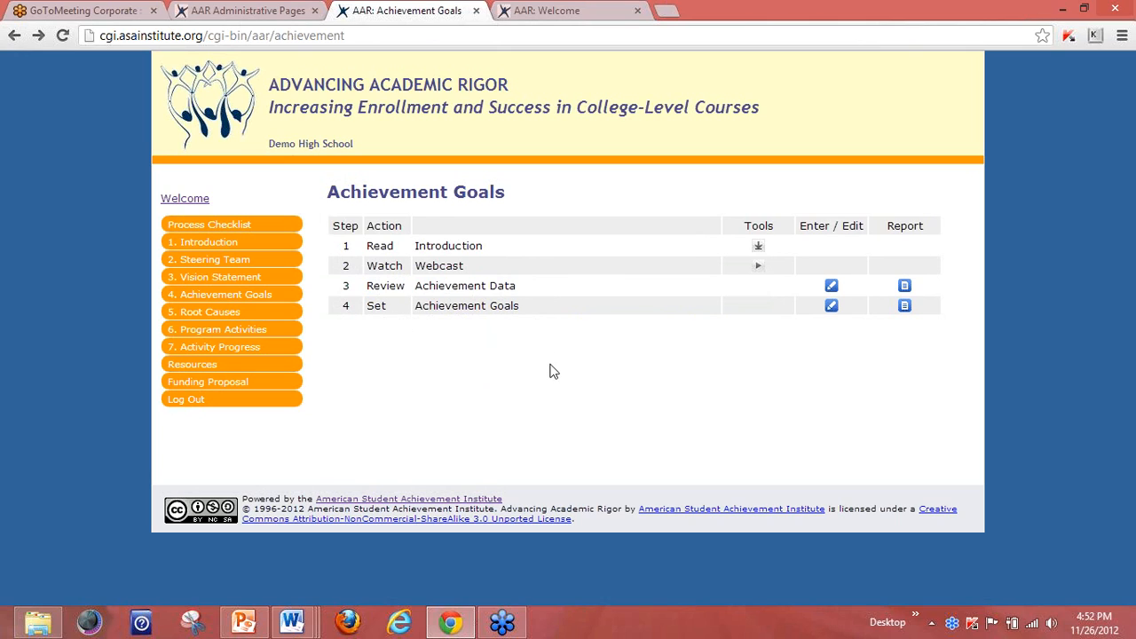
left_click(831, 306)
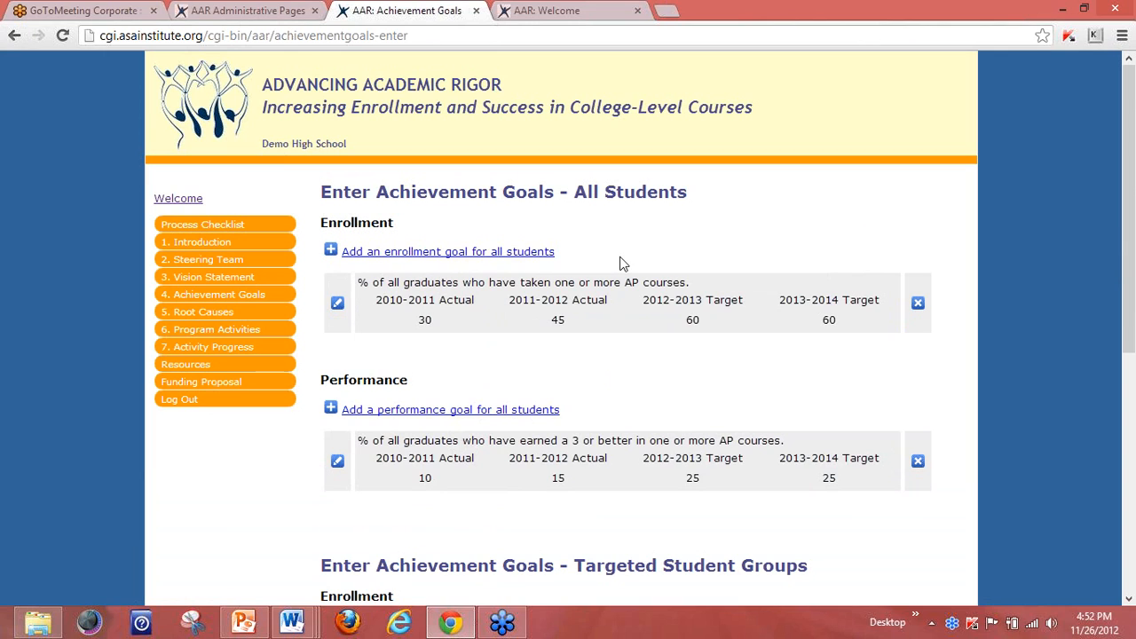
left_click(530, 253)
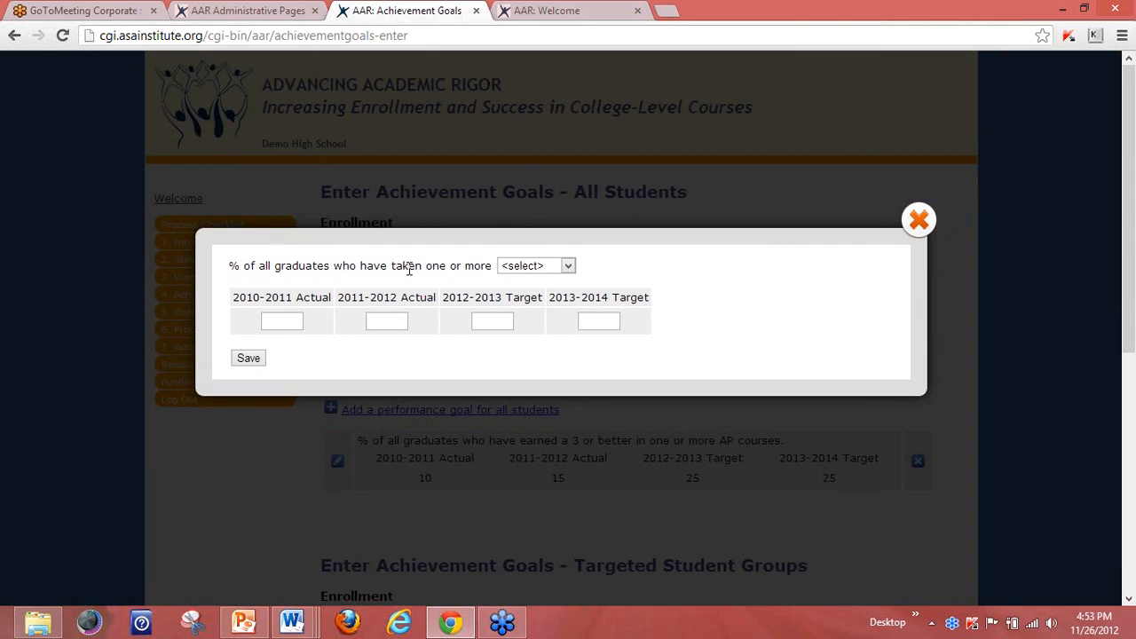
left_click(569, 266)
left_click(543, 295)
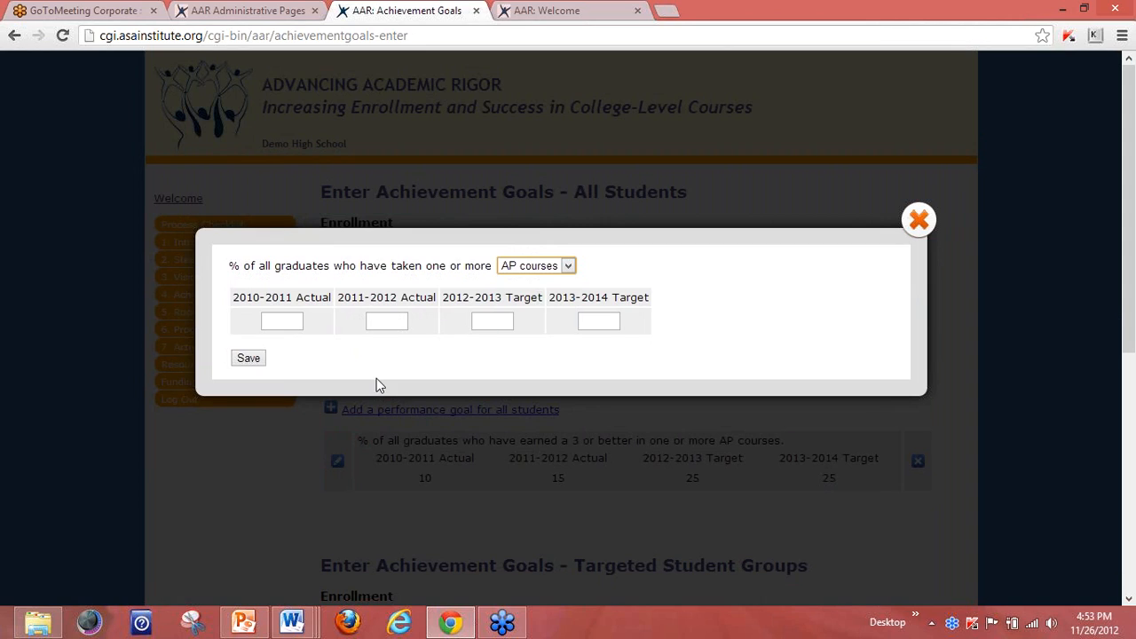
left_click(289, 320)
type("30")
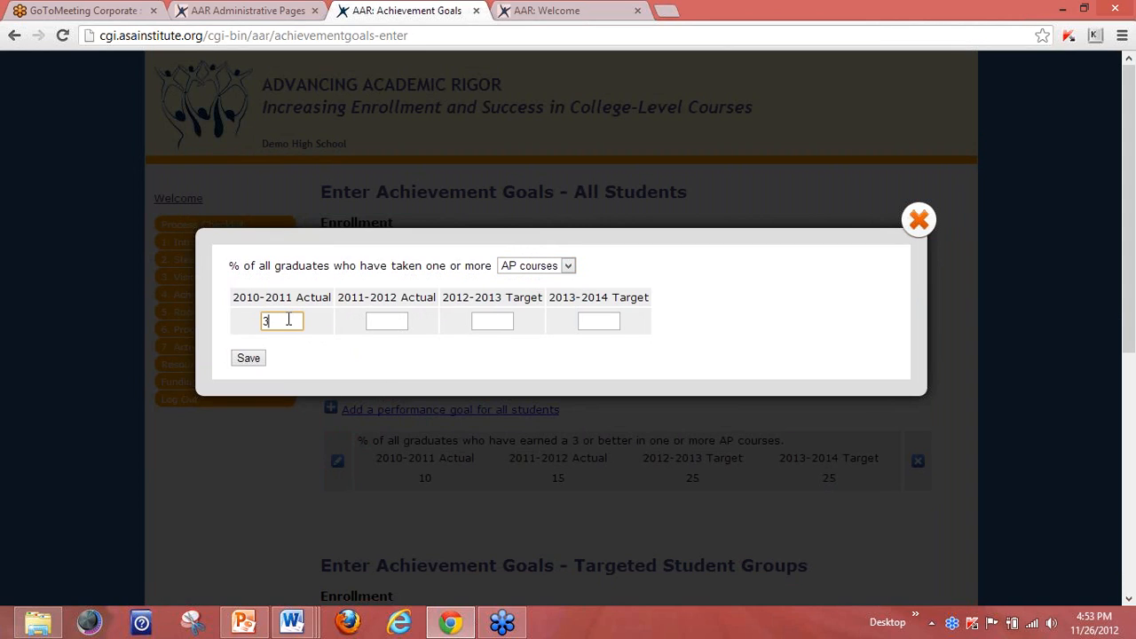
left_click(383, 316)
type("32")
left_click(488, 322)
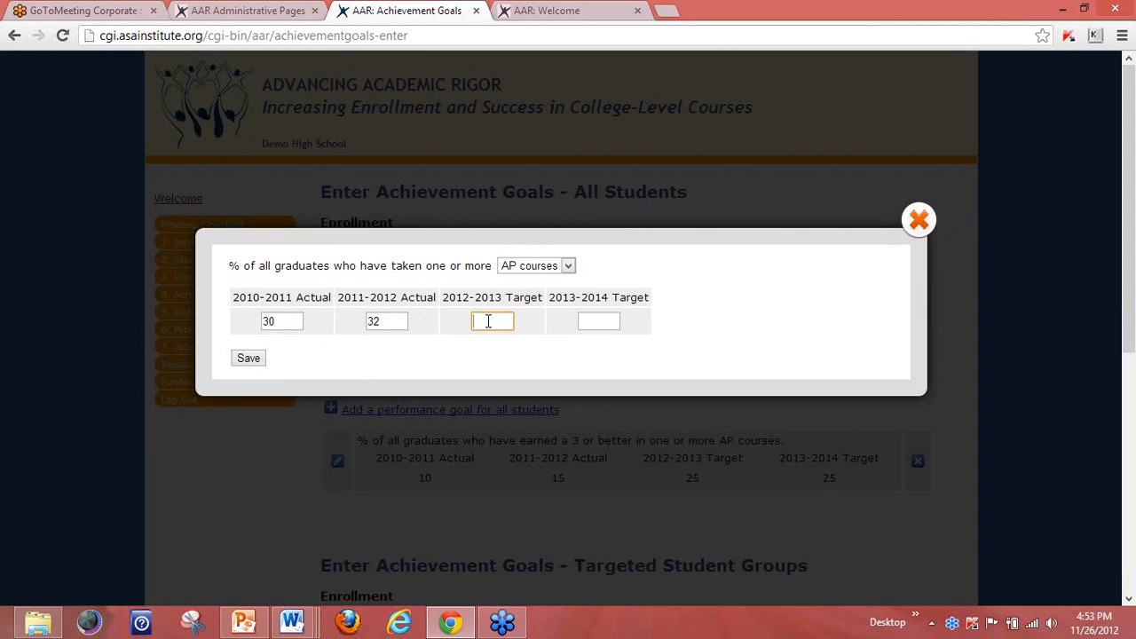
type("40")
left_click(586, 320)
type("50")
left_click(572, 366)
left_click(919, 220)
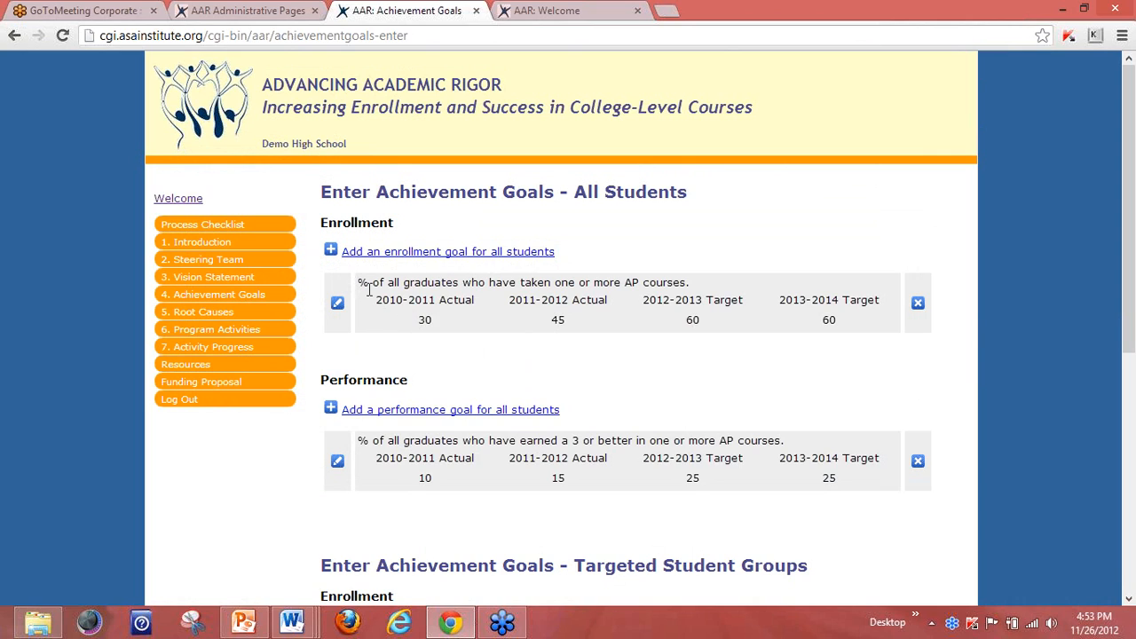
left_click_drag(359, 283, 692, 292)
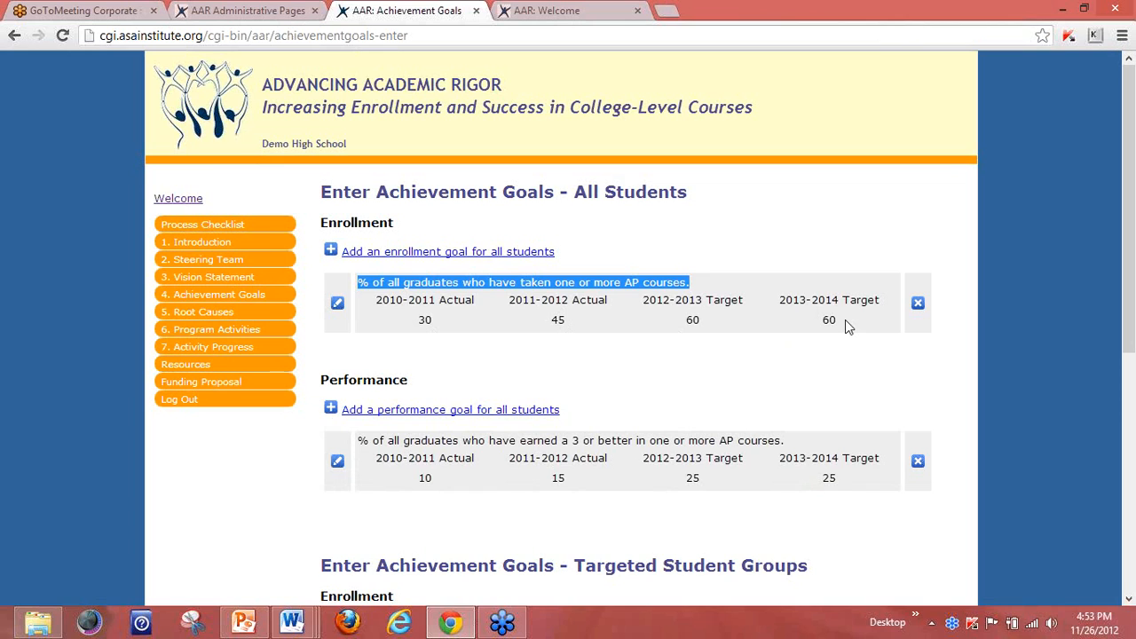
left_click(808, 364)
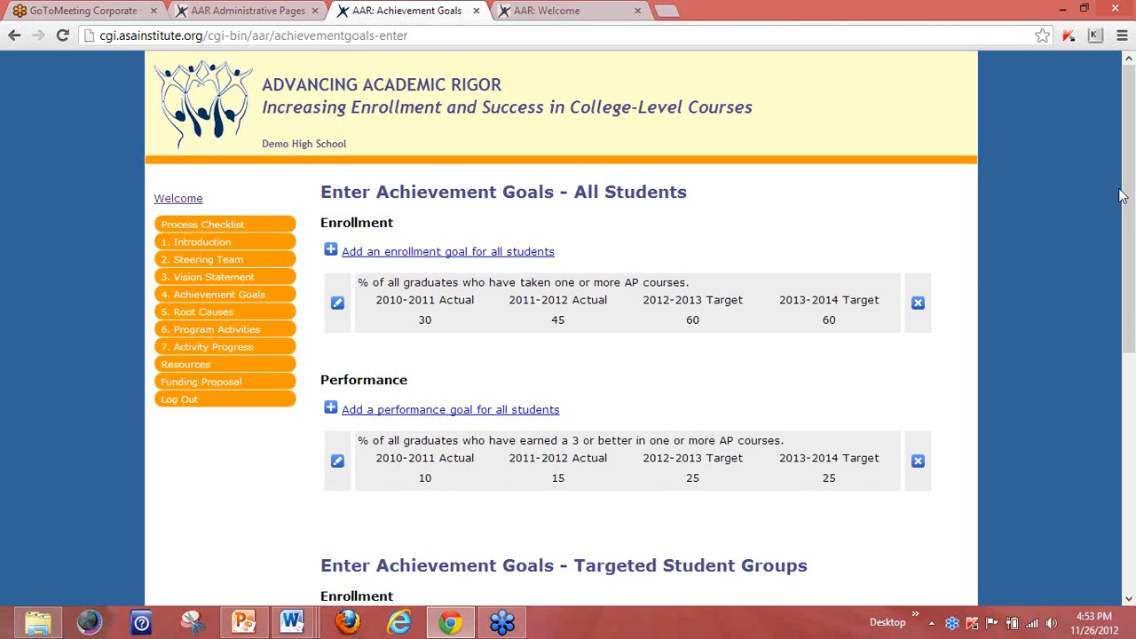
left_click_drag(1128, 197, 1131, 222)
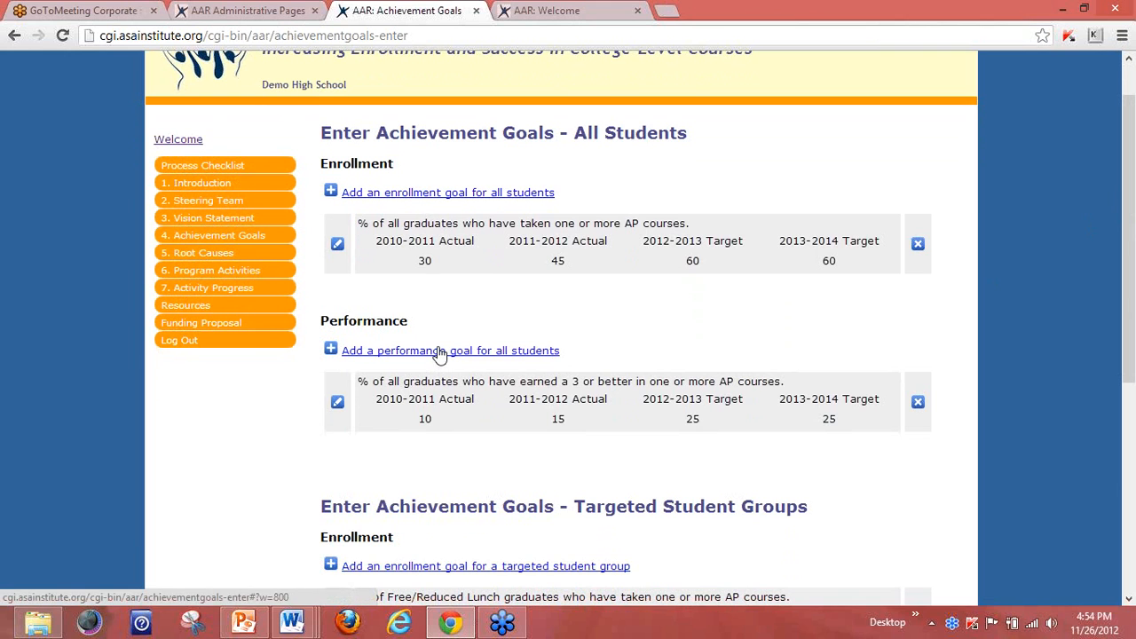
left_click_drag(1130, 135, 1133, 293)
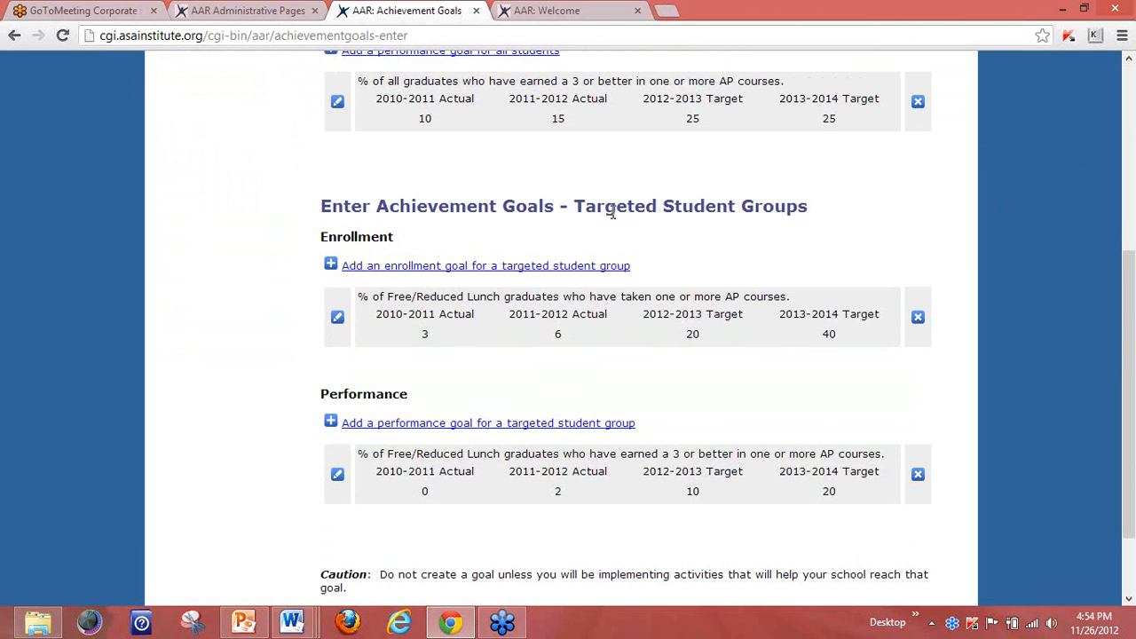
Start a targeted enrollment goal for Free/Reduced Lunch students in AP courses.
left_click(423, 267)
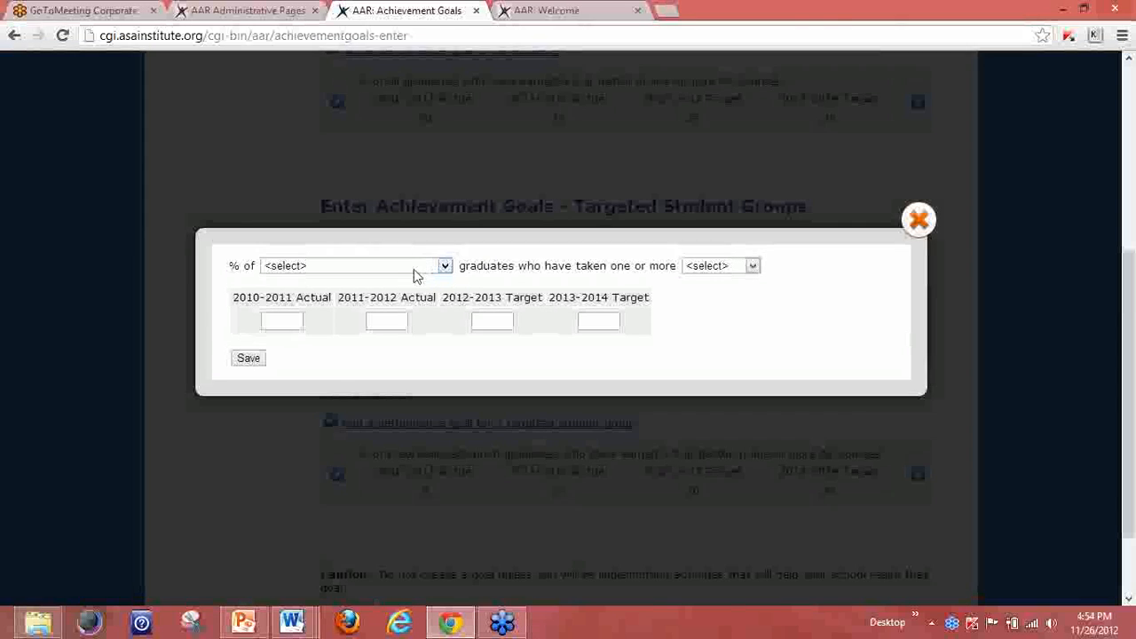
left_click(446, 266)
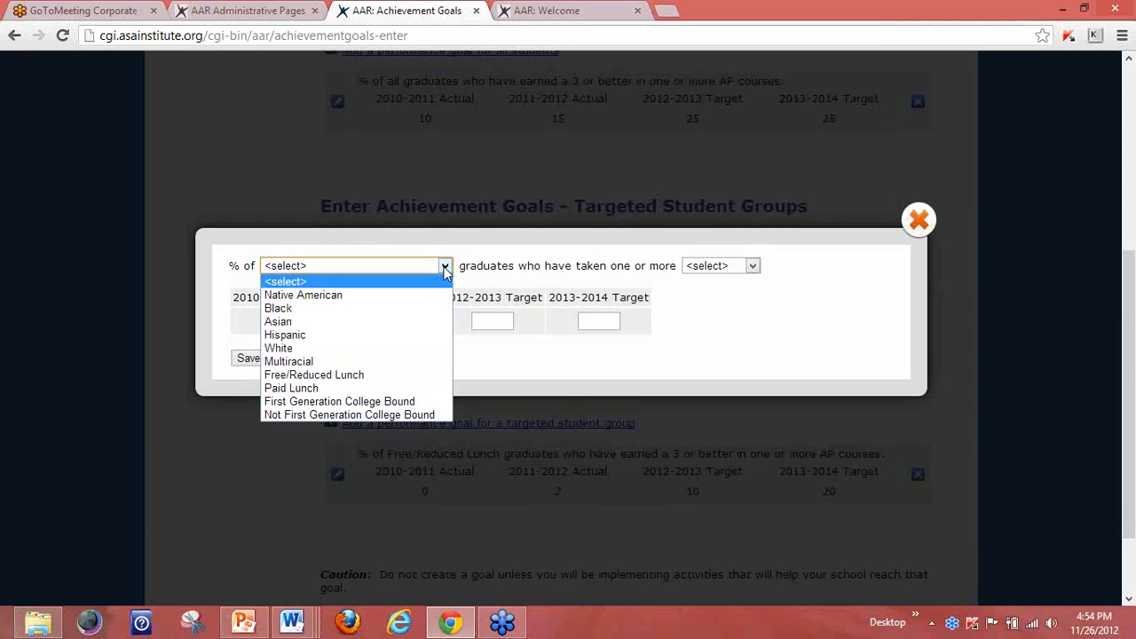
left_click(360, 376)
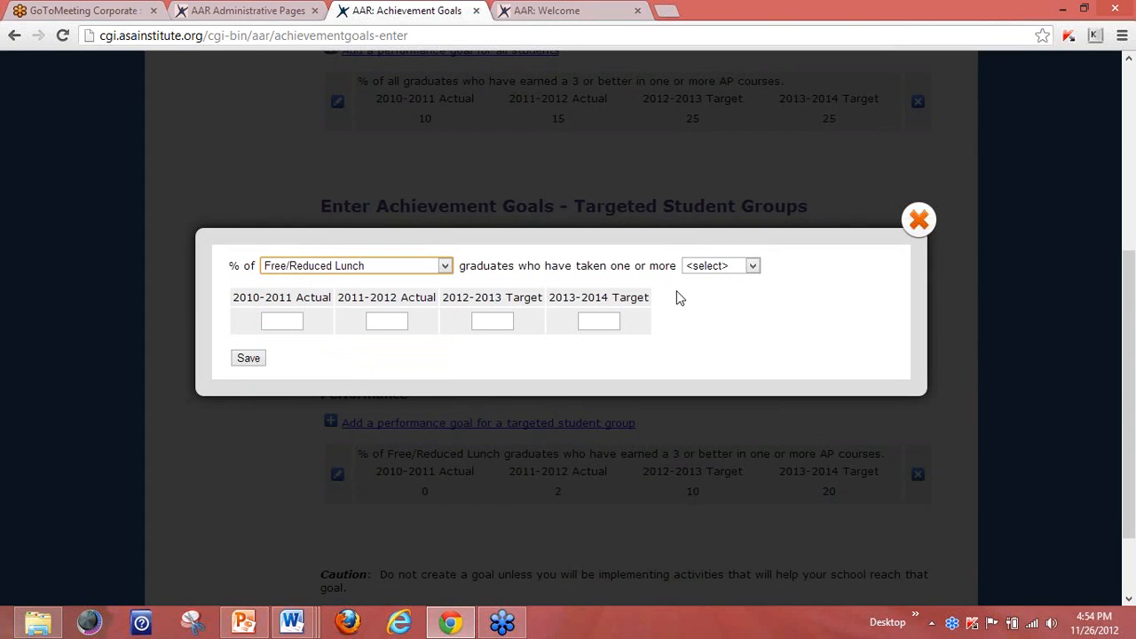
left_click(753, 267)
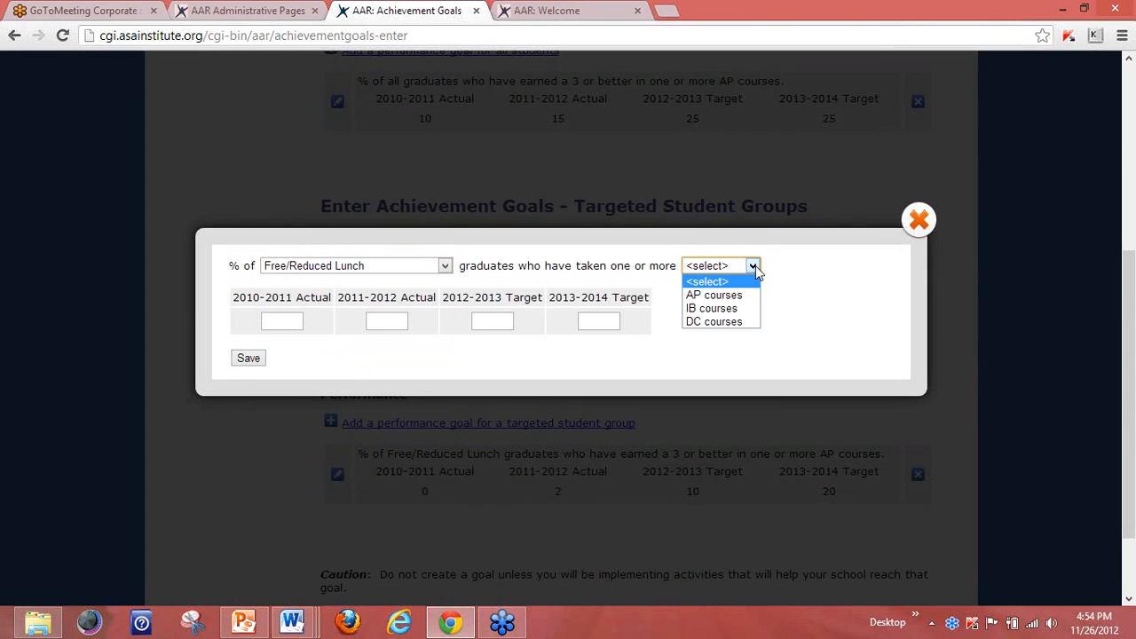
left_click(726, 295)
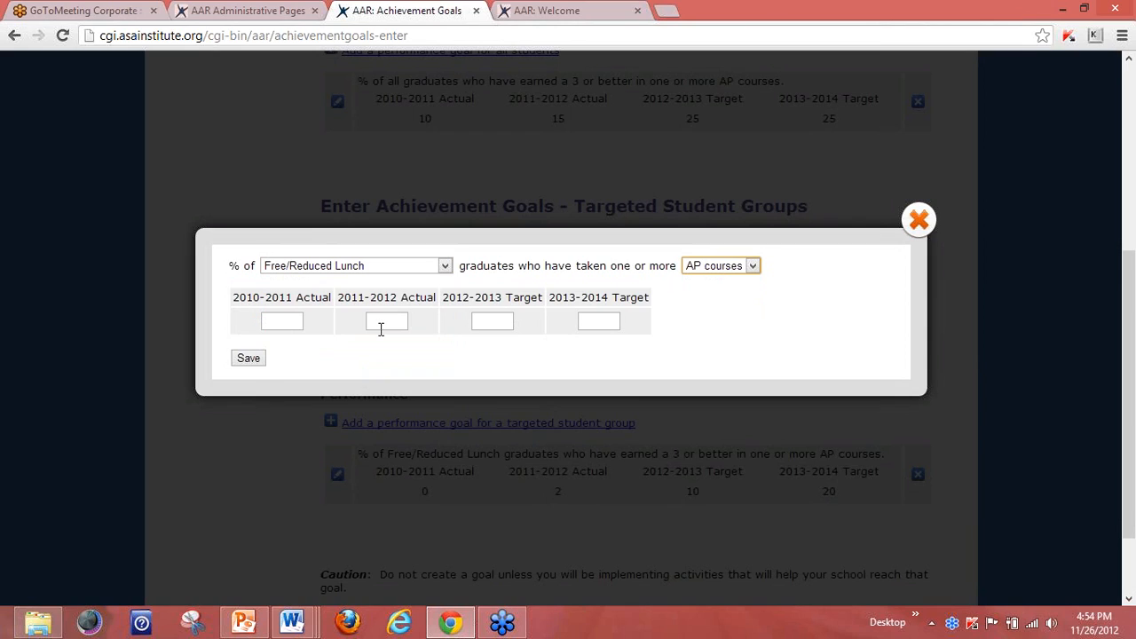
Enter actuals 10 and 12 for 2010-2012 and targets 40 and 50 for 2012-2014.
left_click(273, 318)
type("10")
left_click(381, 320)
type("12")
left_click(488, 323)
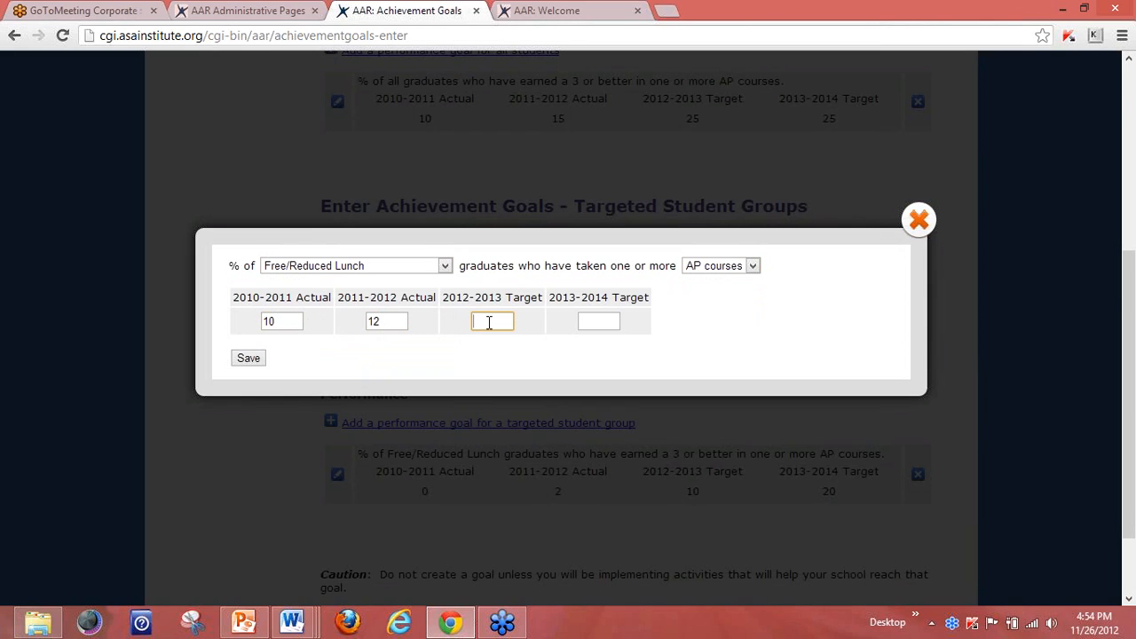
type("40")
left_click(610, 322)
type("40")
key("BackSpace")
key("BackSpace")
type("50")
Close the goal form without saving; highlight the All Students and Targeted Student Groups headings.
left_click(919, 219)
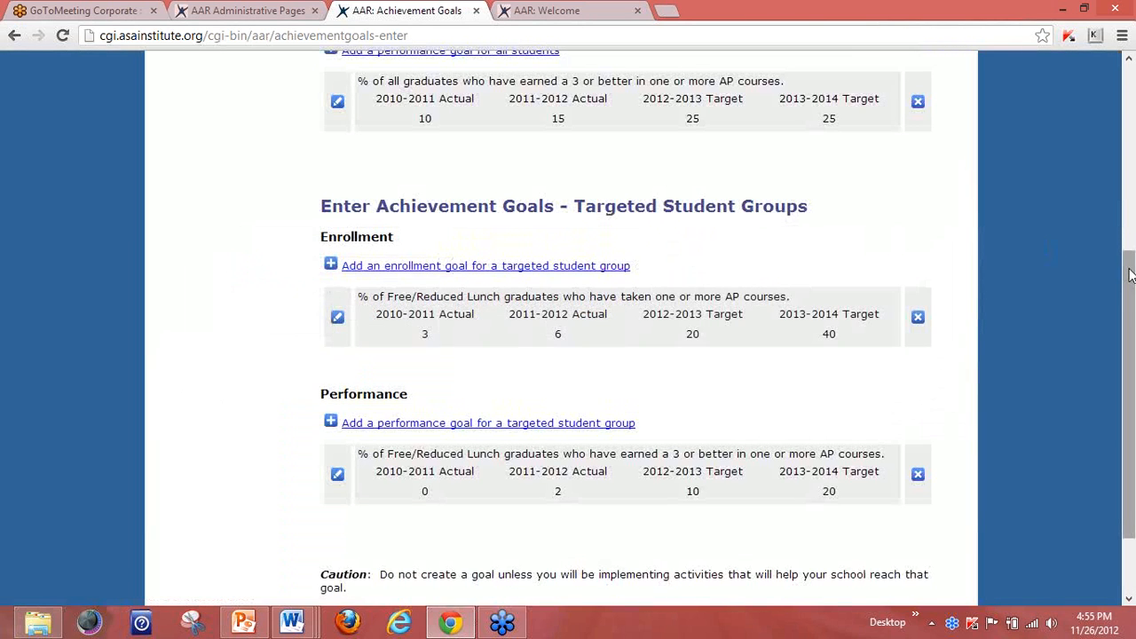
left_click_drag(1129, 276, 1094, 115)
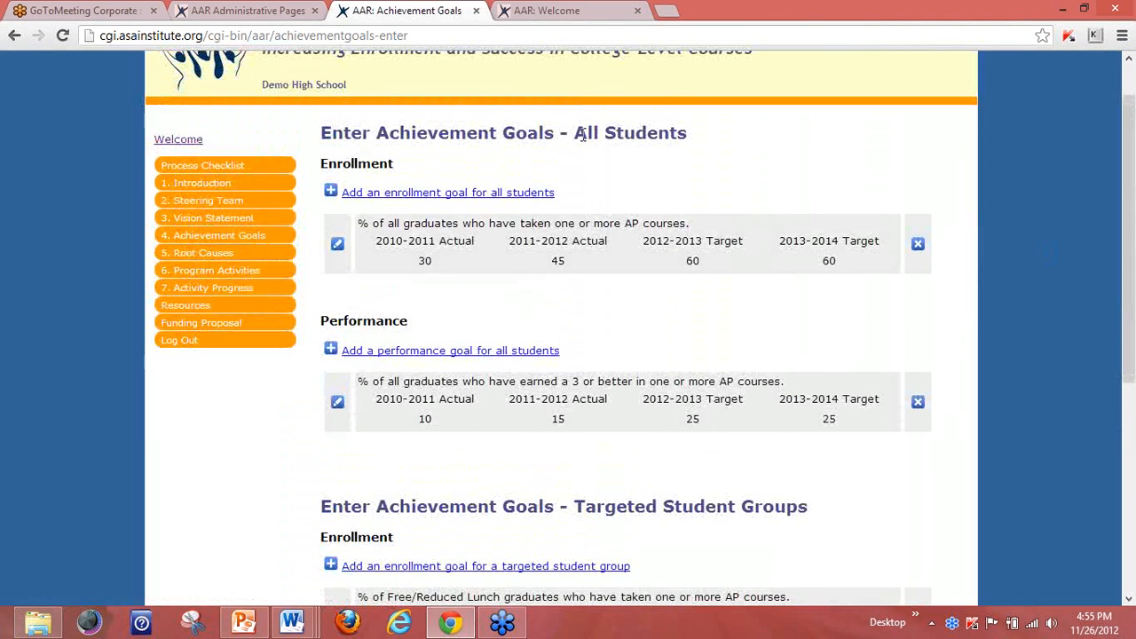
left_click_drag(573, 132, 688, 133)
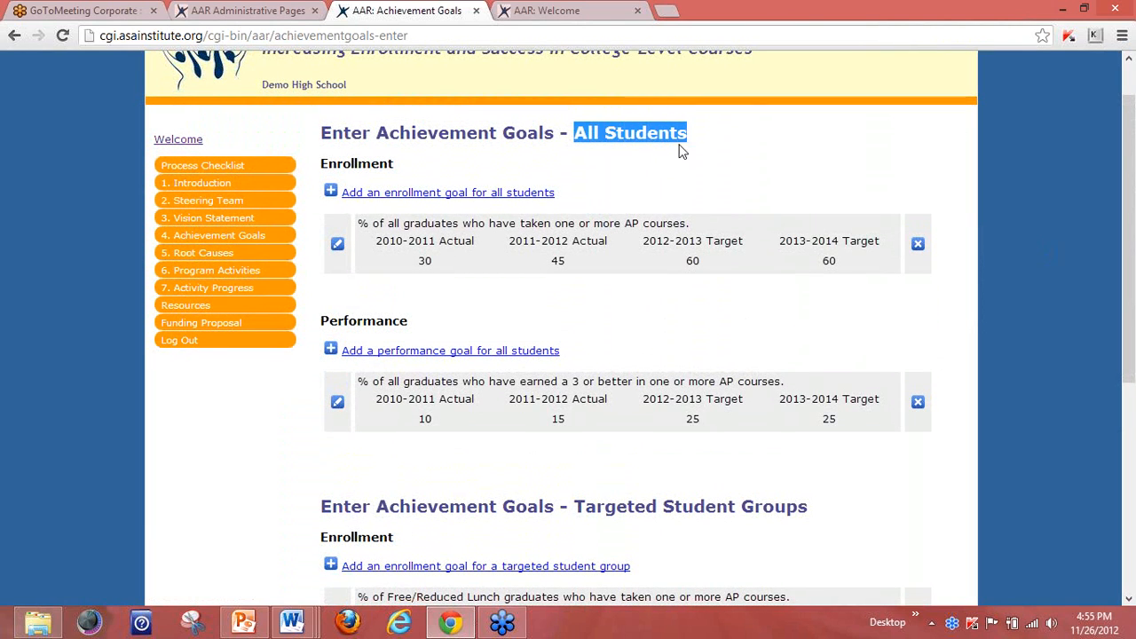
left_click_drag(574, 504, 809, 503)
Highlight the caution note about creating goals, then clear the highlight.
left_click_drag(1129, 244, 1124, 457)
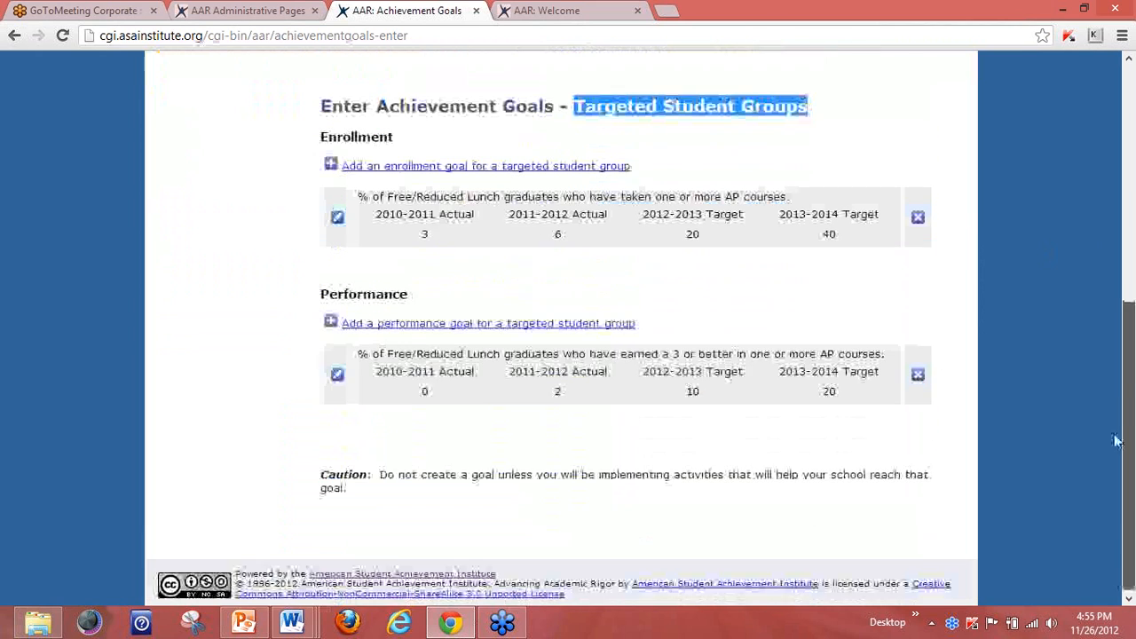
left_click_drag(366, 494, 319, 474)
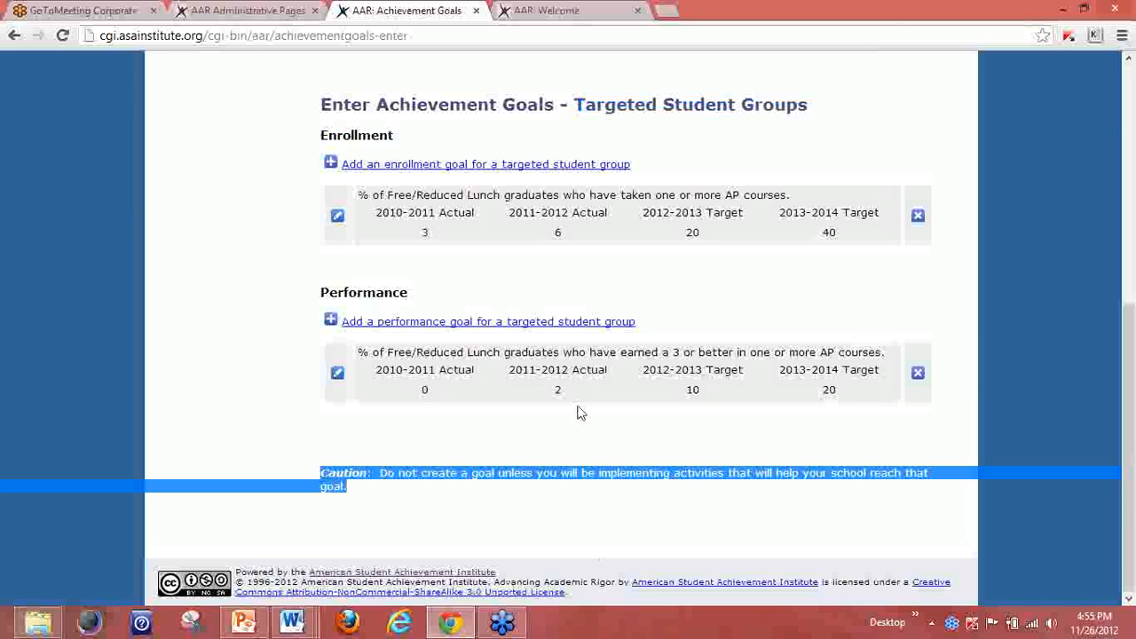
left_click(862, 149)
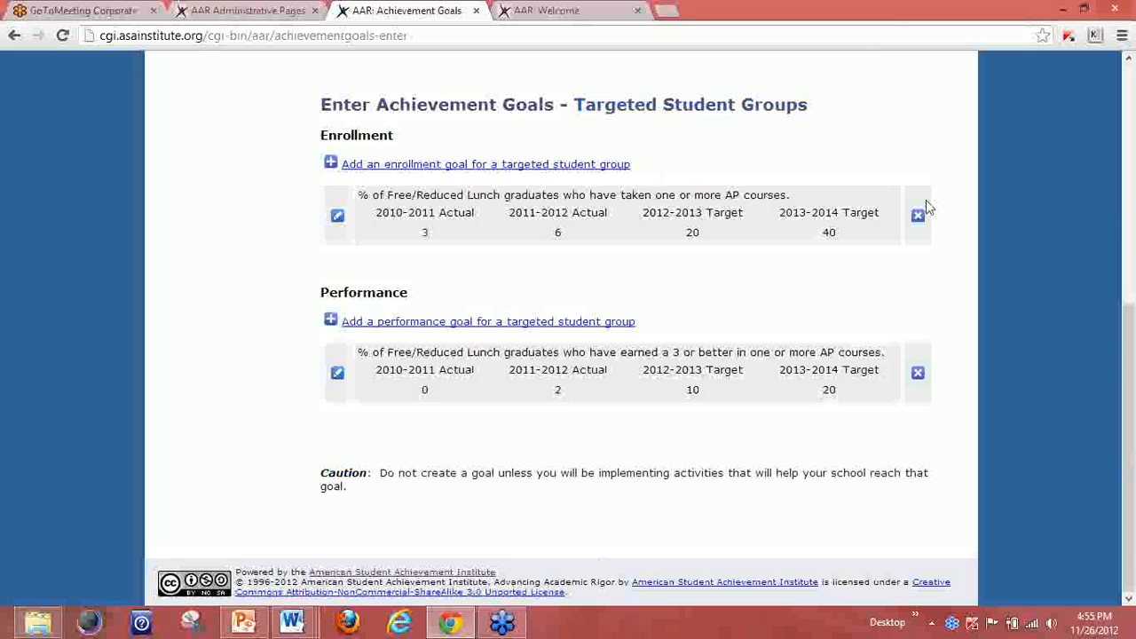
left_click_drag(1131, 310, 1132, 122)
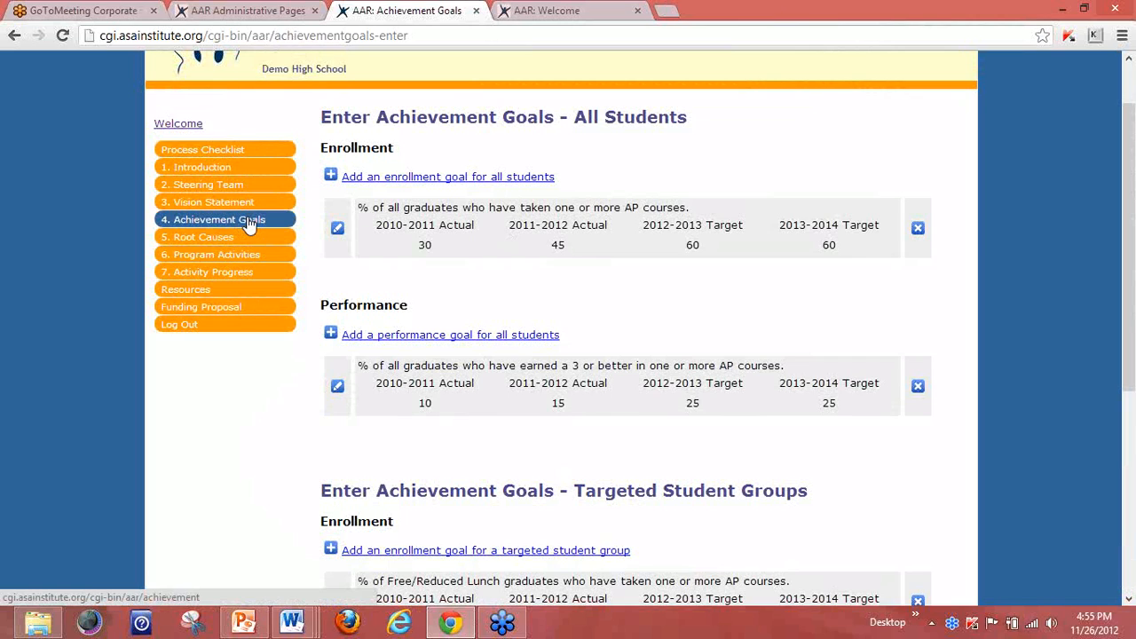
left_click(1121, 362)
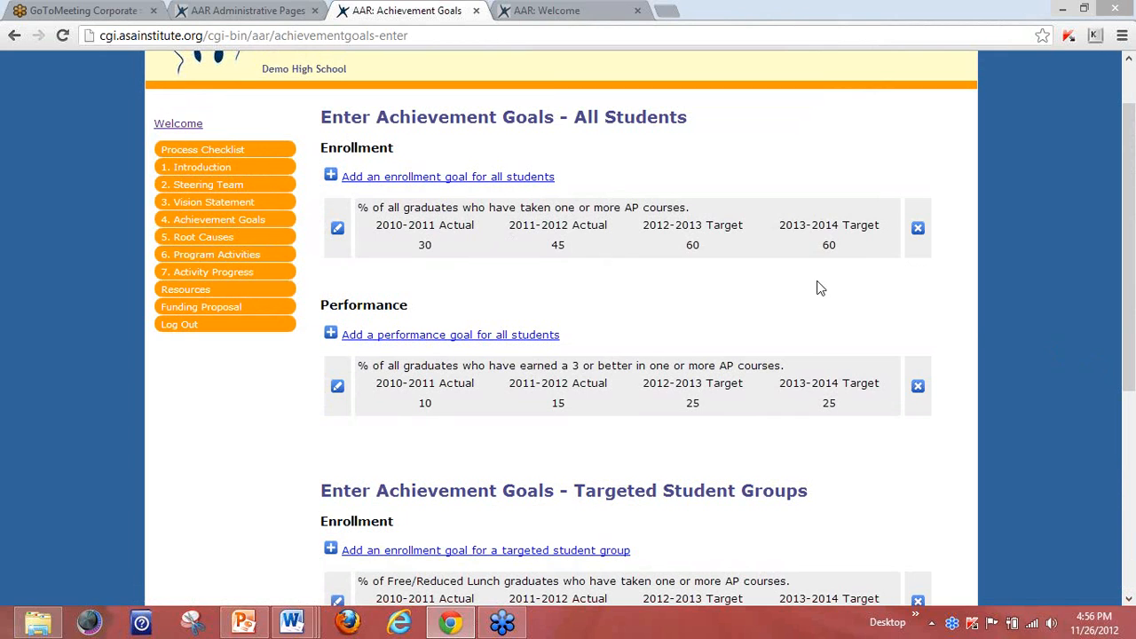
Open Root Causes, point out the Student Survey step, and open Force Field Data for editing.
left_click(194, 241)
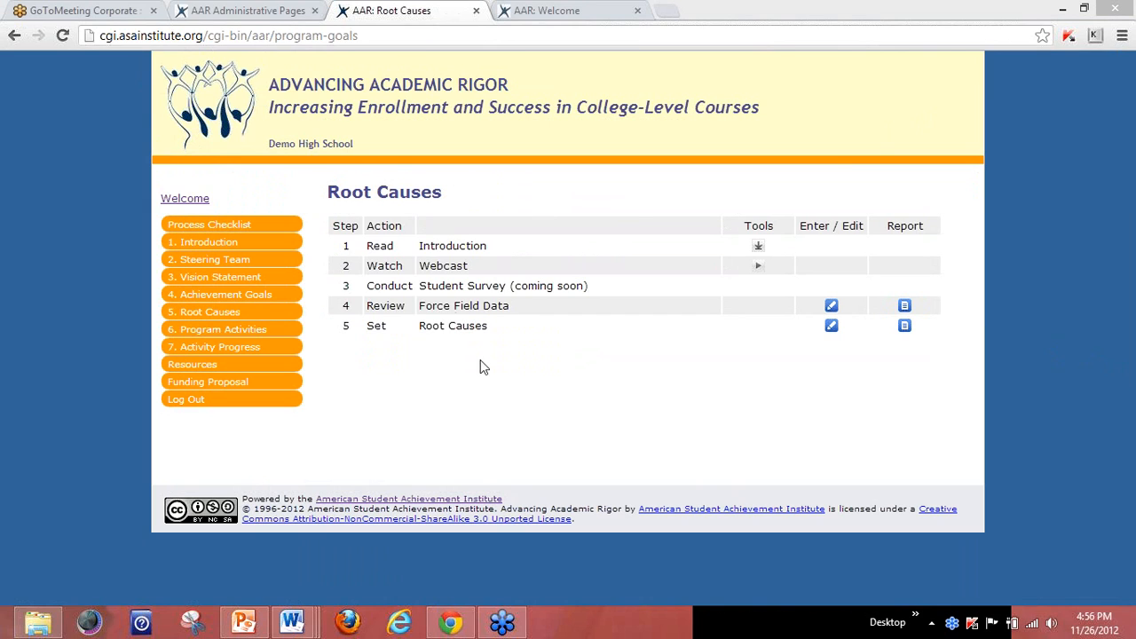
left_click_drag(371, 286, 648, 291)
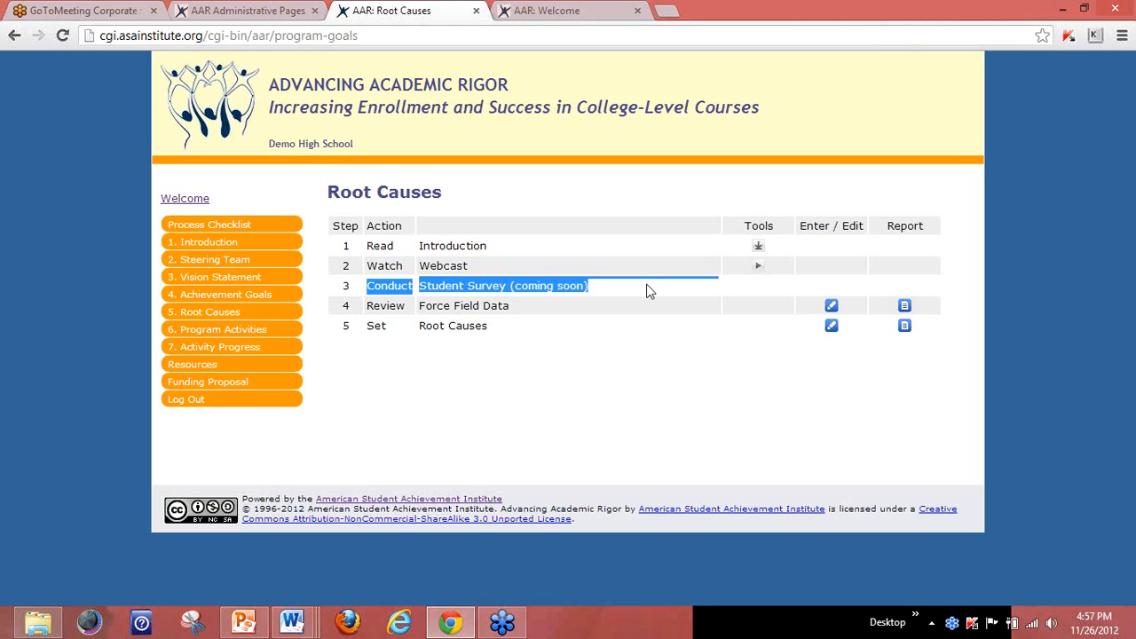
left_click(595, 290)
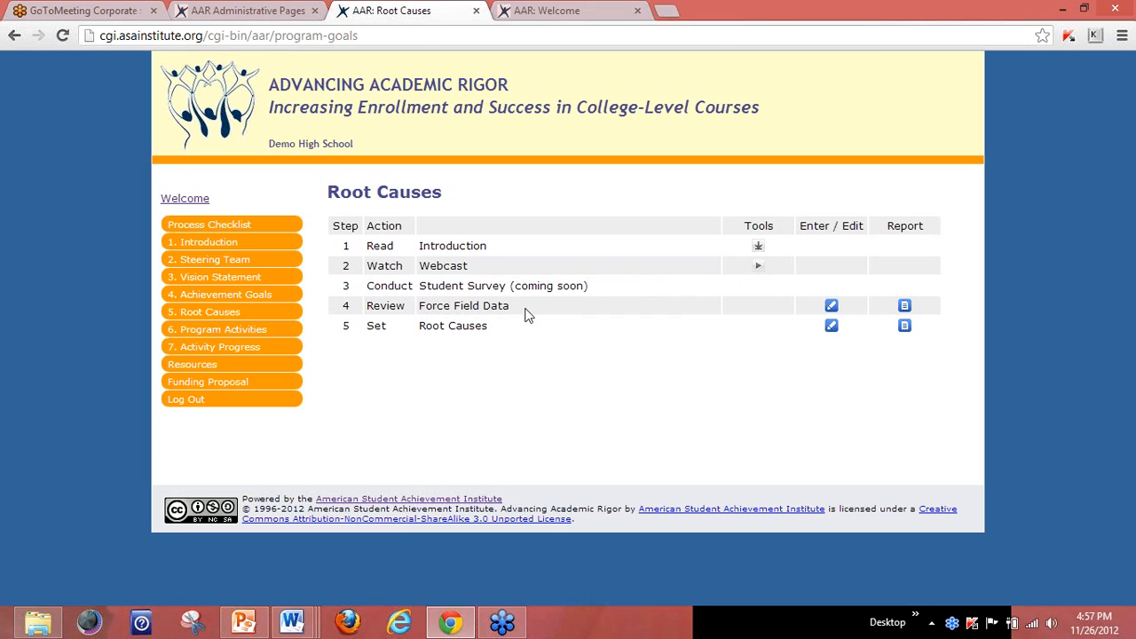
left_click(831, 307)
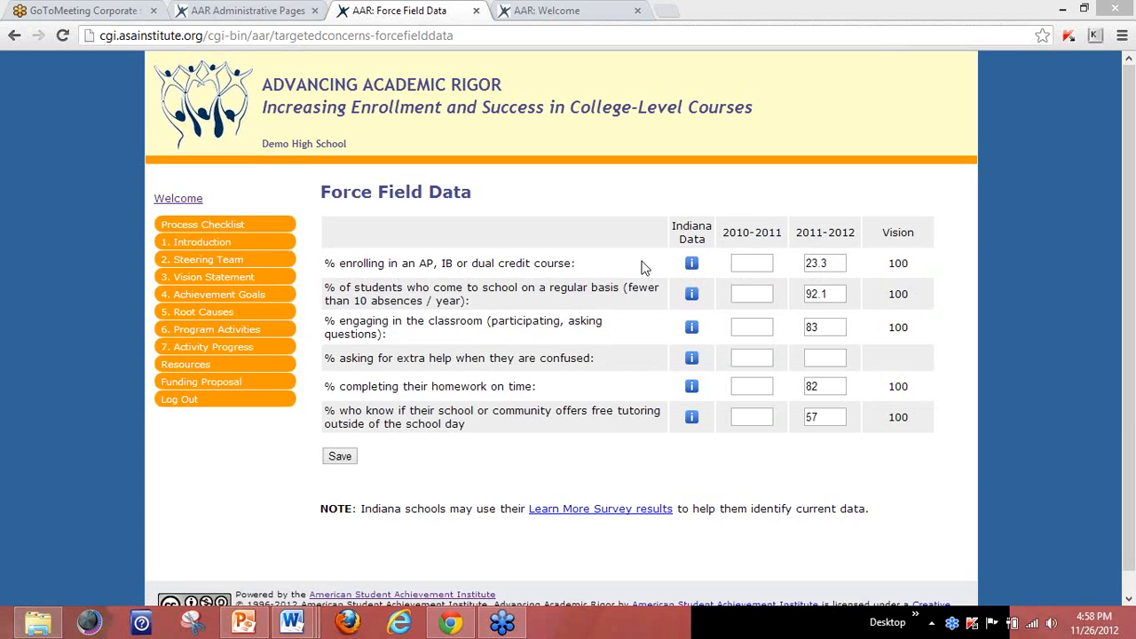
Open the Indiana data report for the extra-help measure in a new tab.
left_click(692, 360)
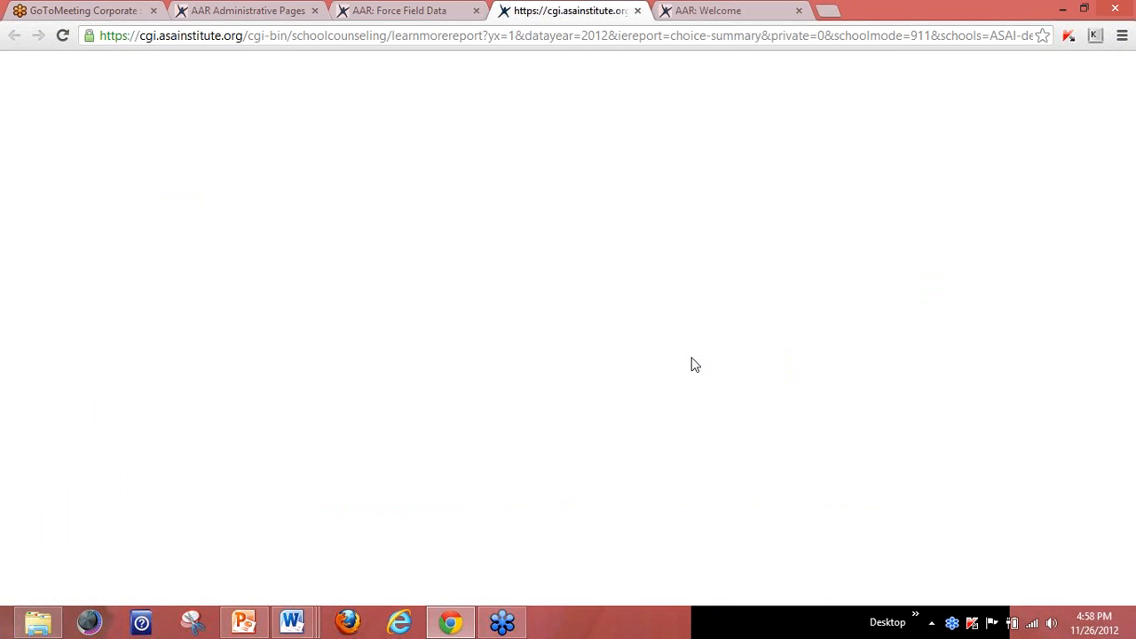
Switch back to the 'AAR: Force Field Data' browser tab.
left_click(431, 13)
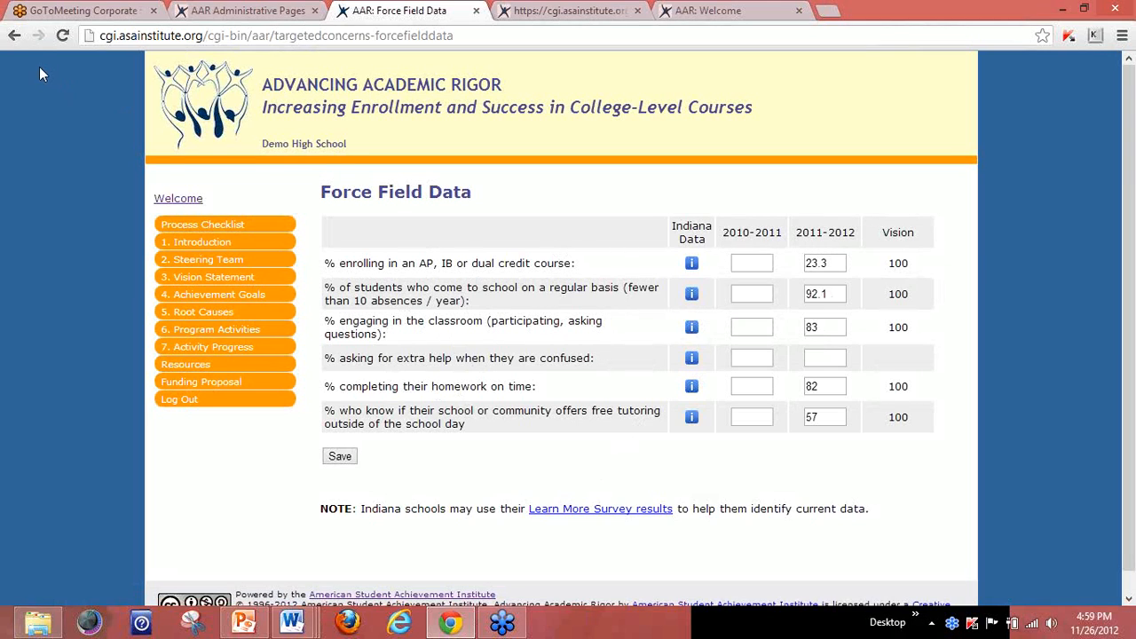
left_click(15, 35)
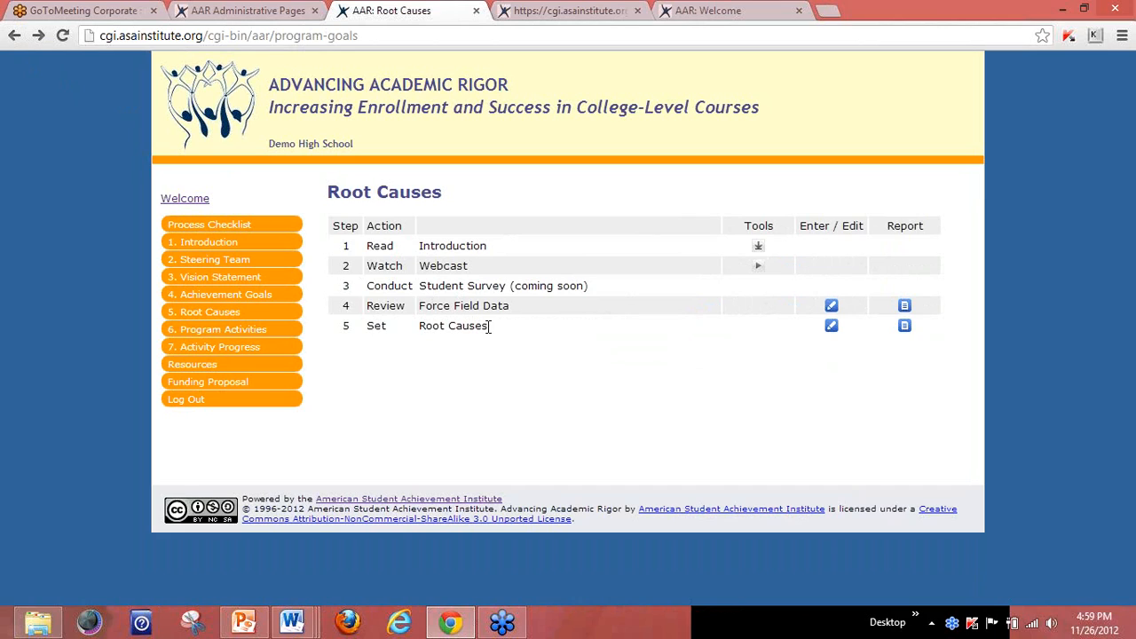
left_click(831, 327)
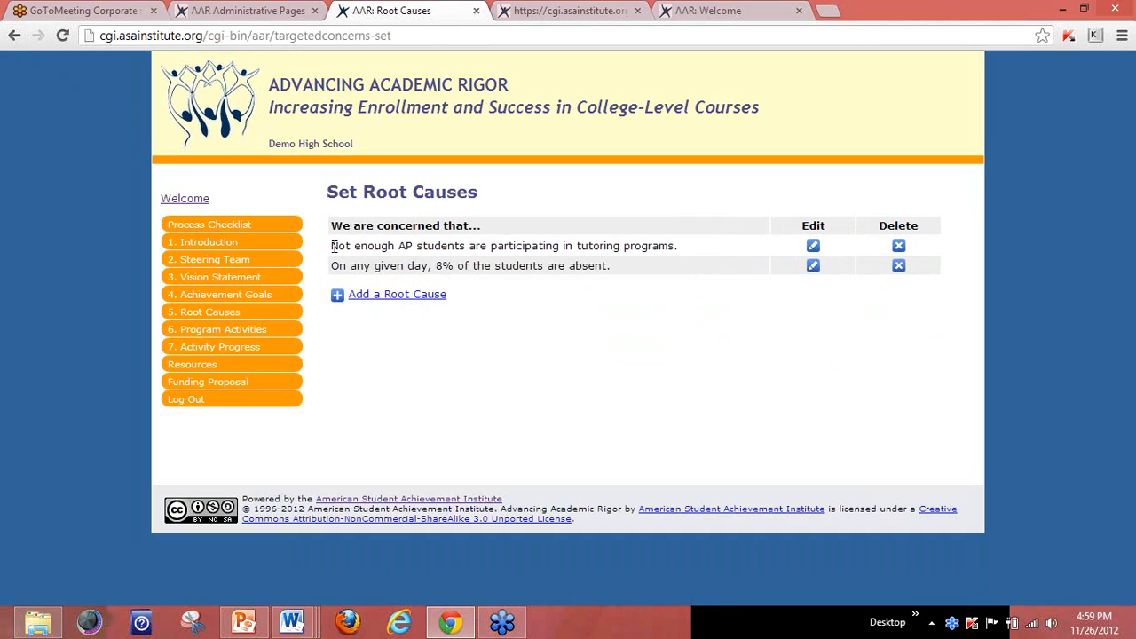
left_click_drag(334, 246, 688, 254)
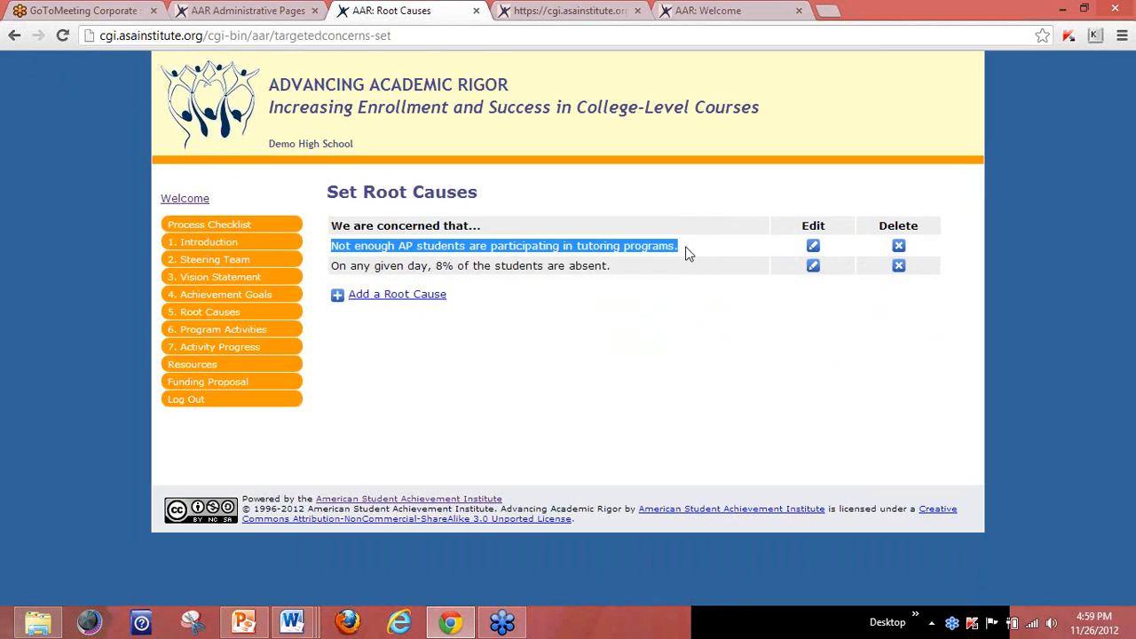
left_click(333, 264)
left_click_drag(332, 265, 611, 266)
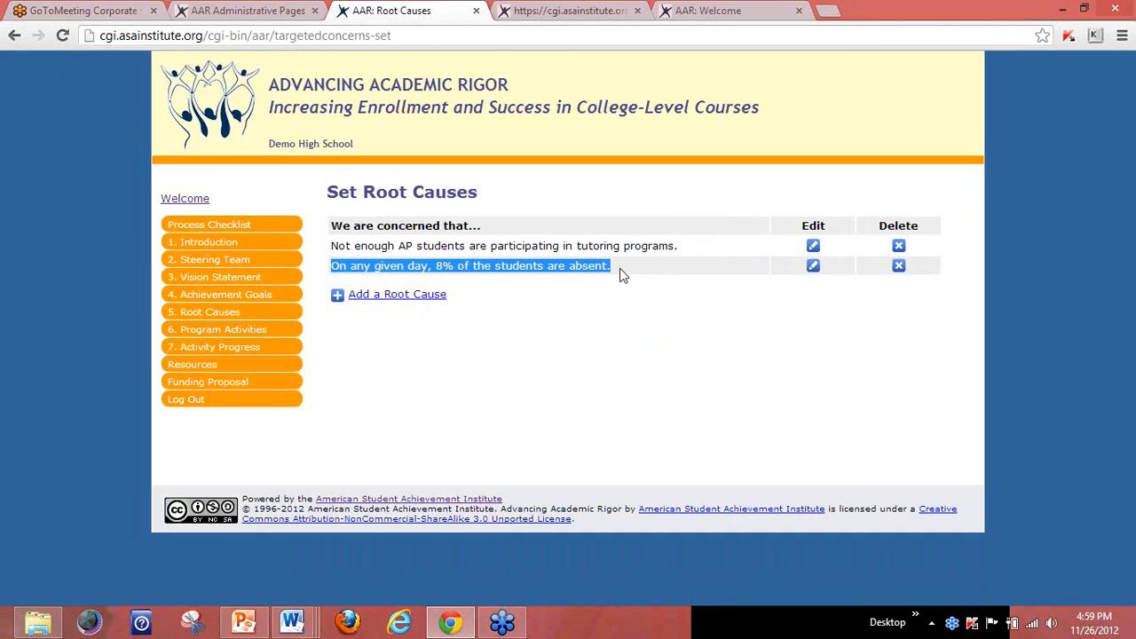
left_click(468, 354)
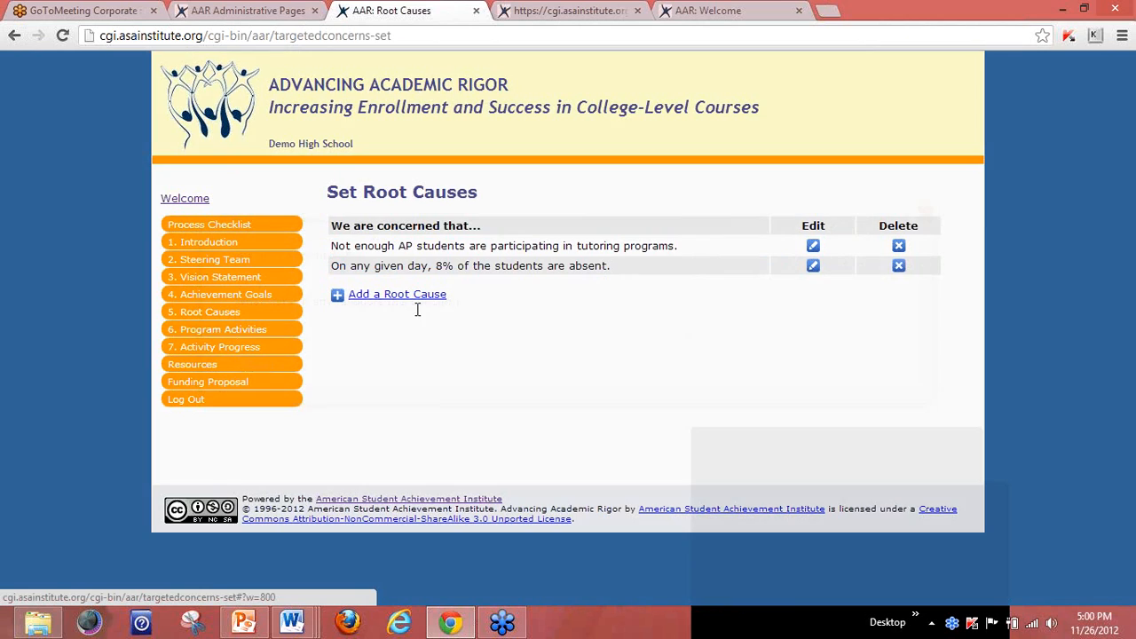
left_click(413, 302)
left_click(323, 275)
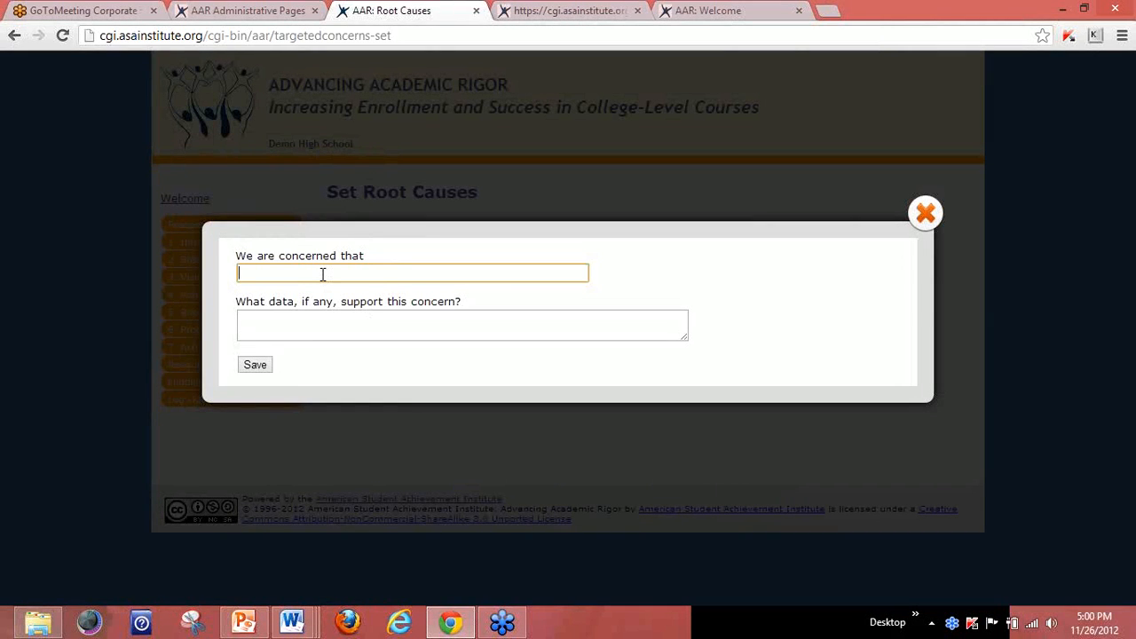
type("students don't ask questions in class")
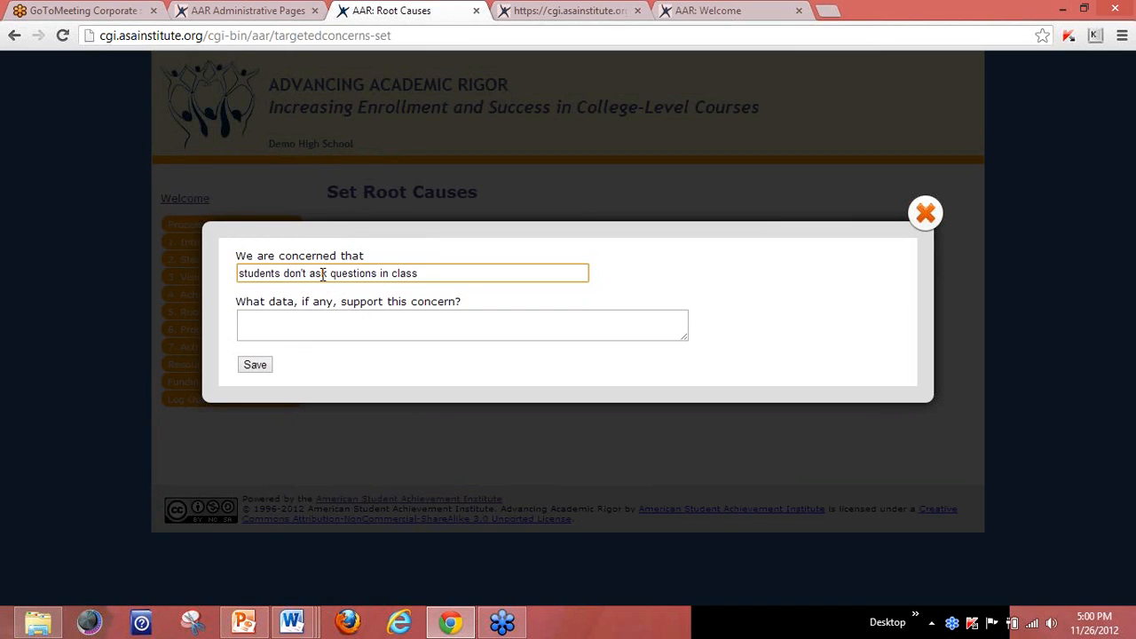
left_click(307, 330)
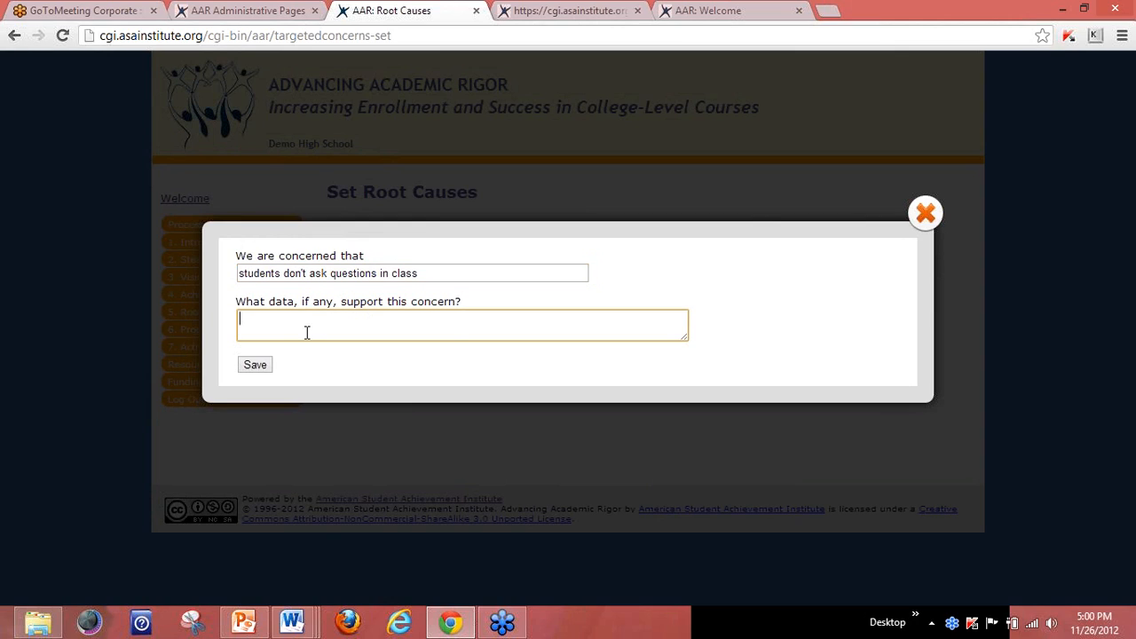
type("Learn More Indiana survey shows that ")
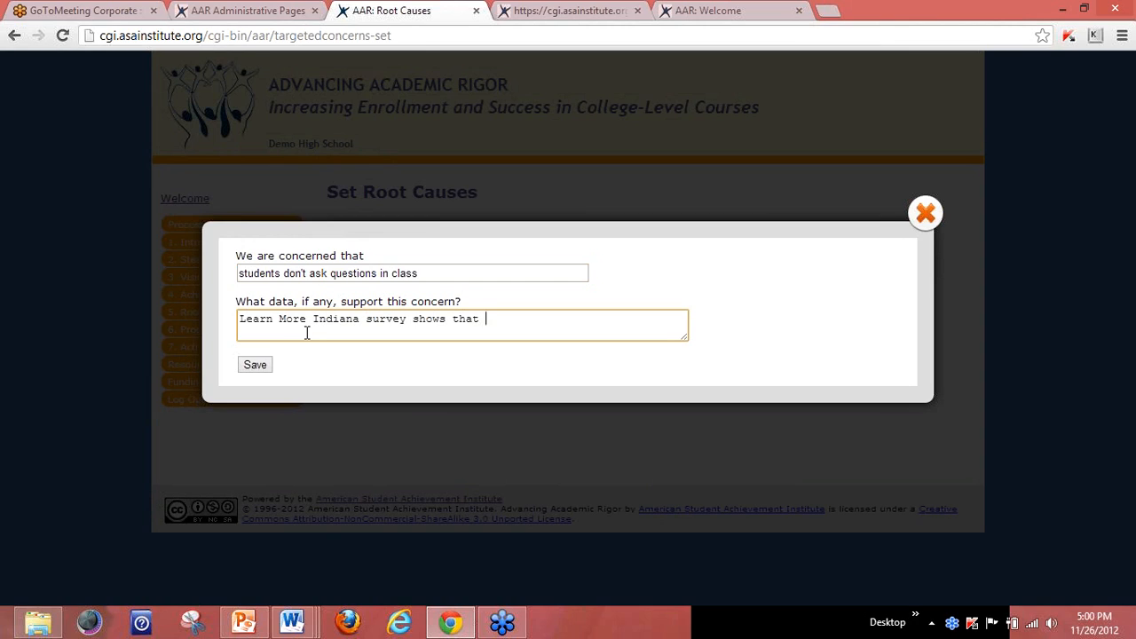
type(". . .")
left_click(926, 213)
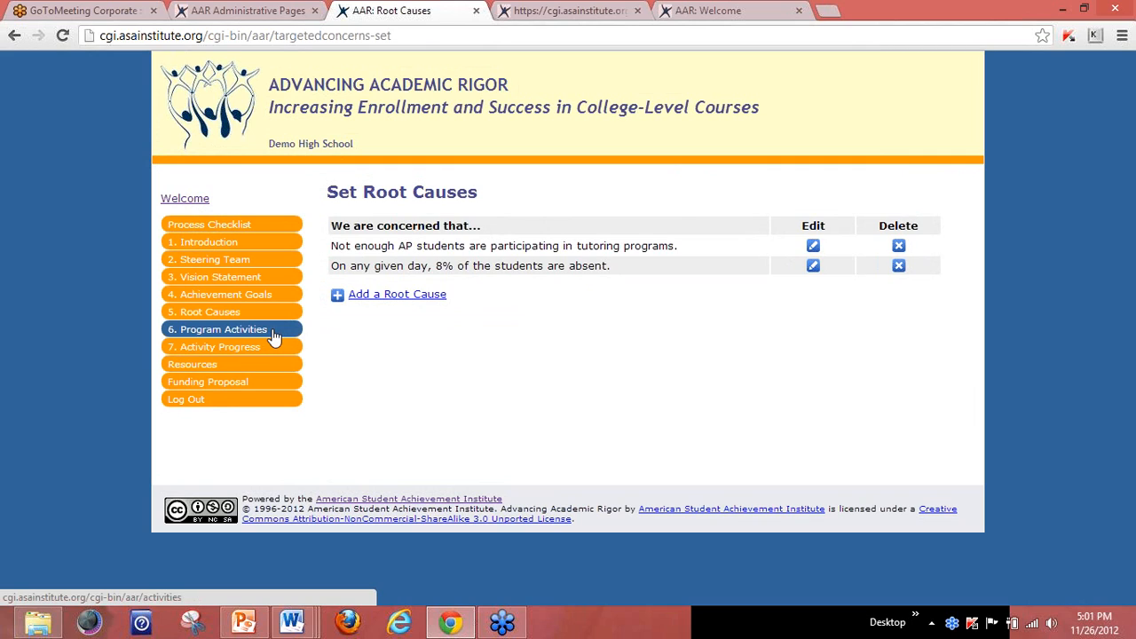
Open section 6, Program Activities, showing its eight steps.
left_click(269, 333)
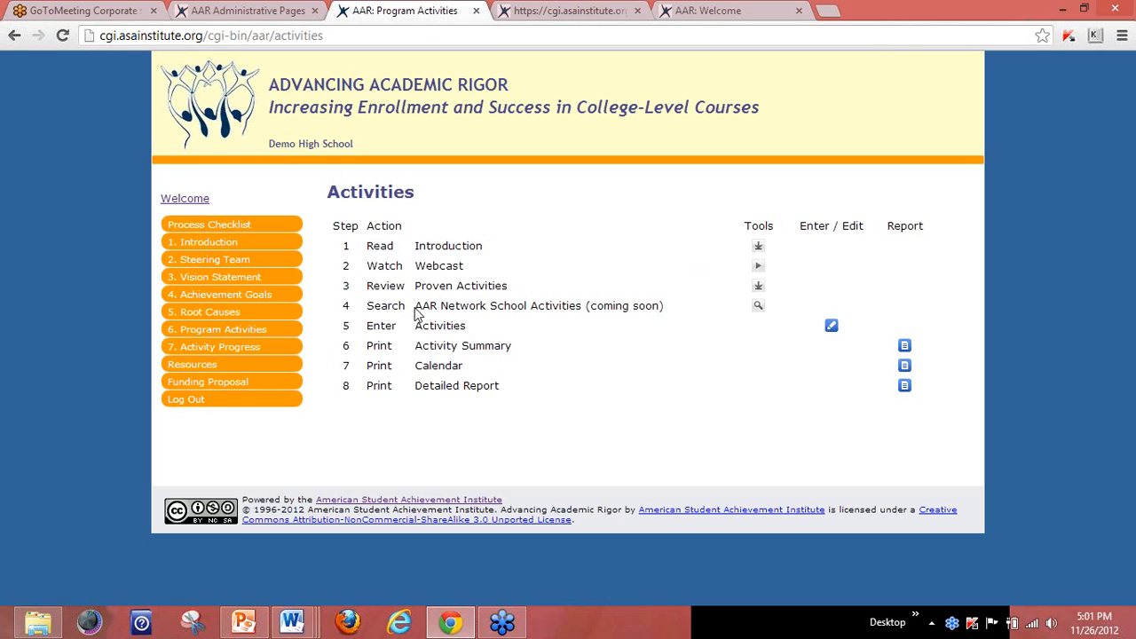
left_click_drag(415, 306, 584, 305)
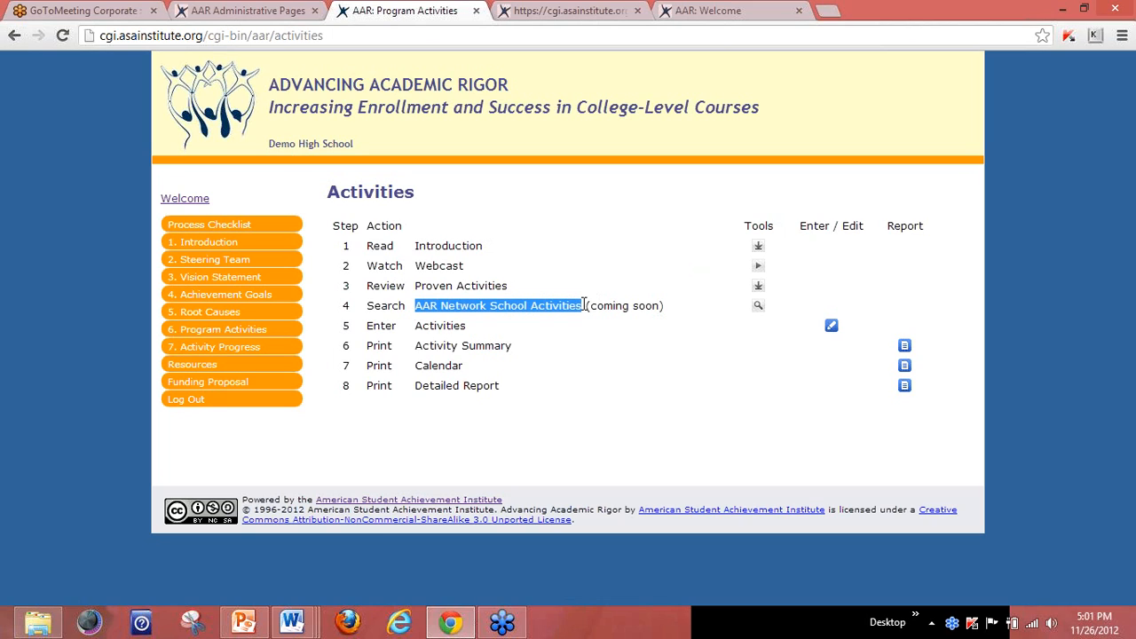
left_click(590, 374)
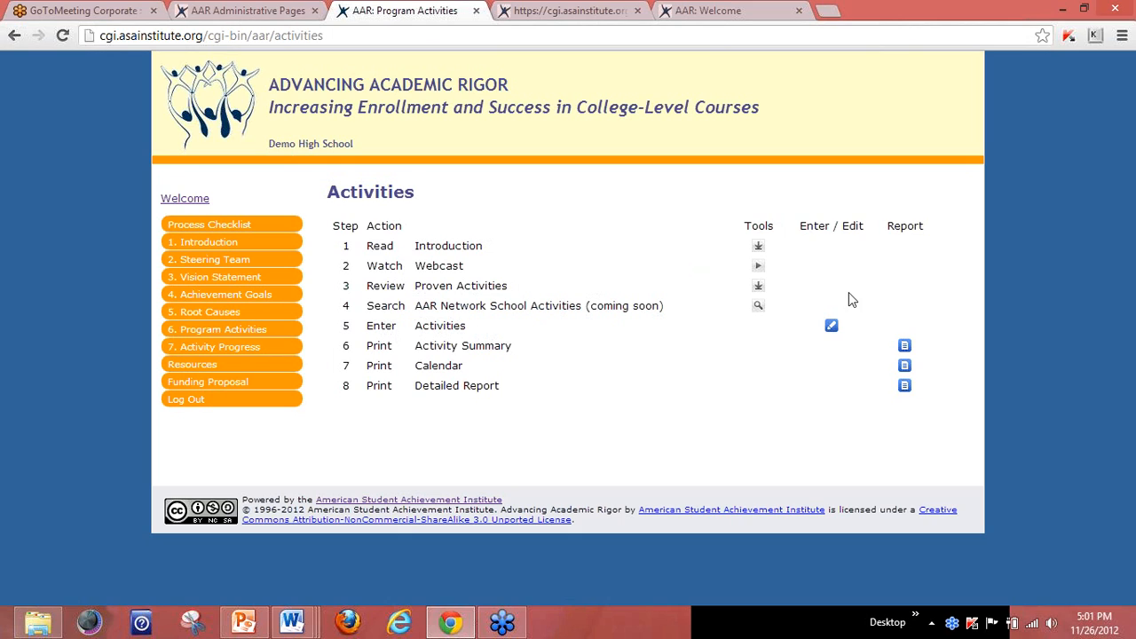
Open the entered-activities list, point out AP Tutoring Awareness Campaign and Demo HS Homework Club, then start a new activity.
left_click(832, 328)
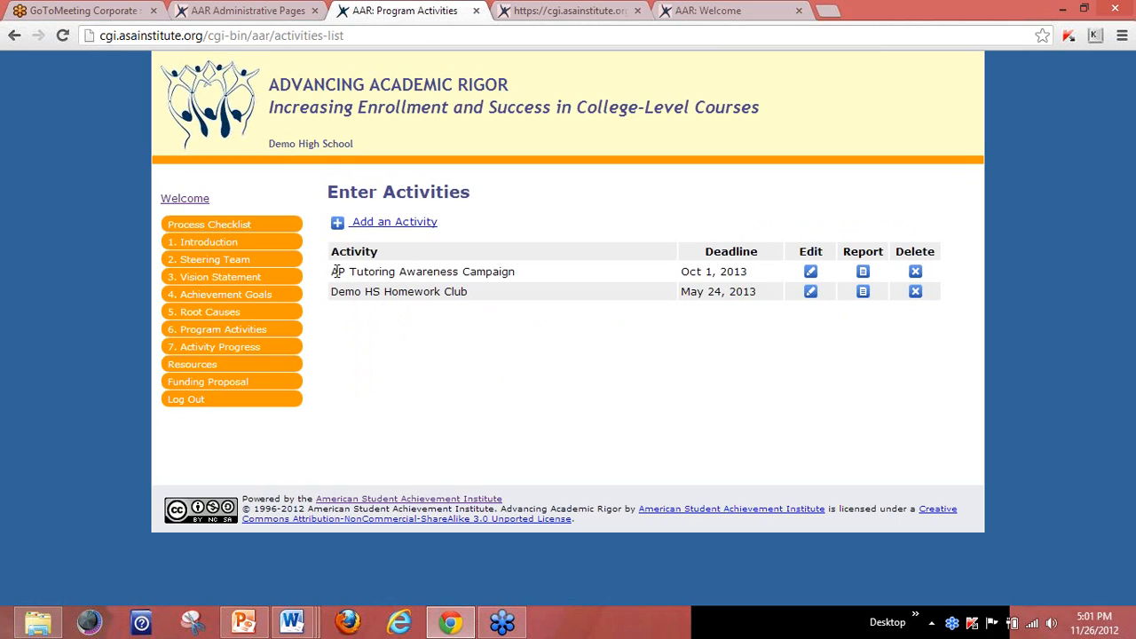
left_click_drag(332, 272, 517, 269)
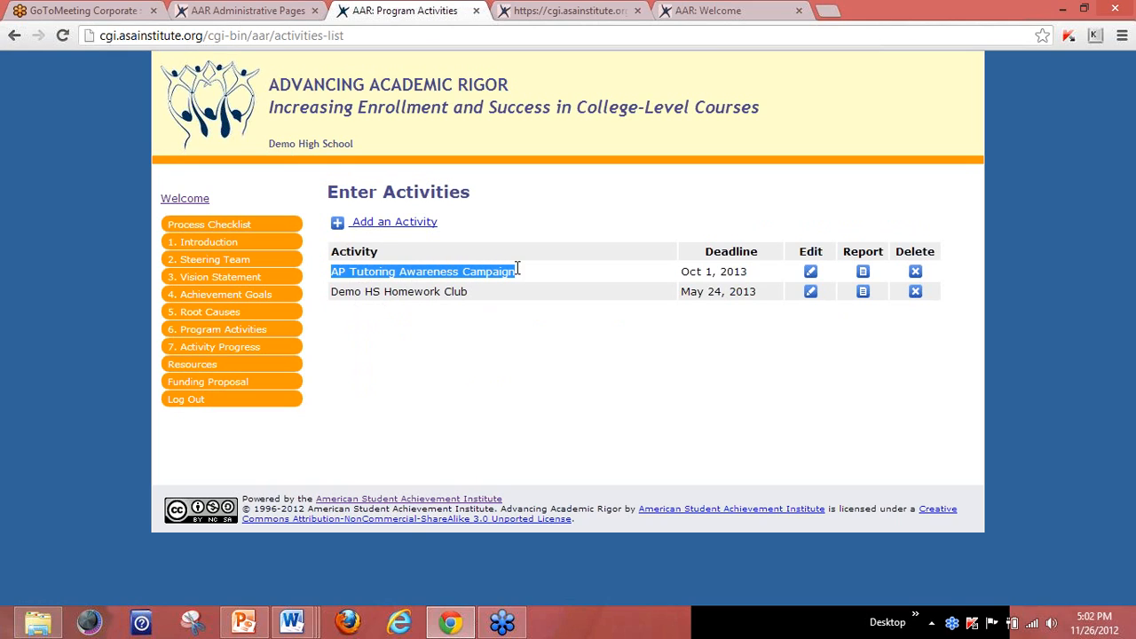
left_click_drag(331, 292, 470, 292)
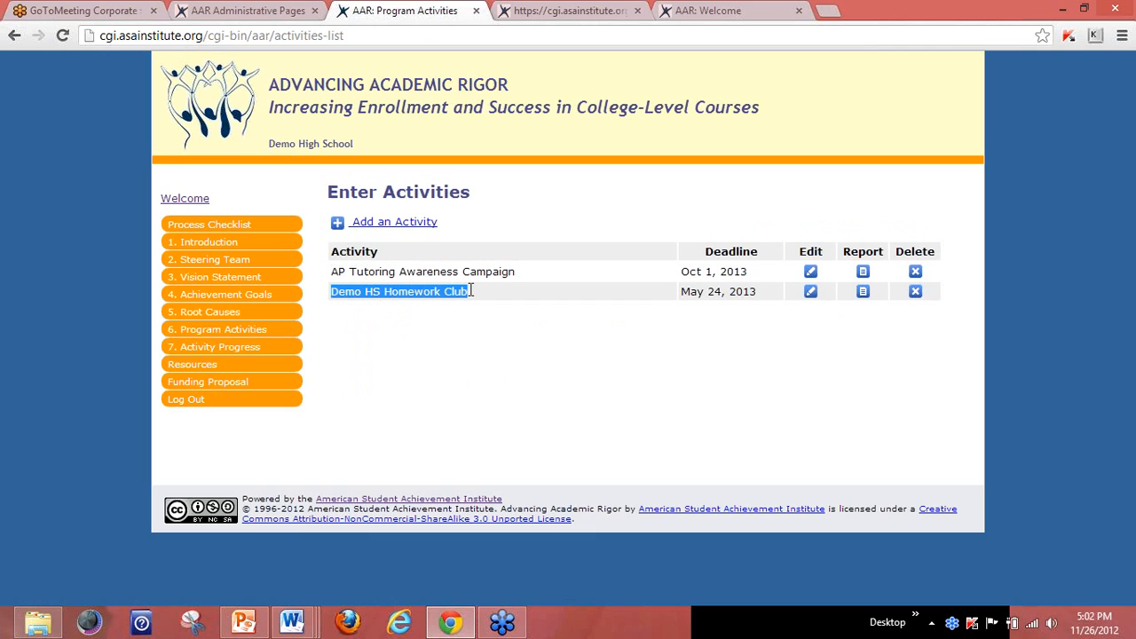
left_click(439, 338)
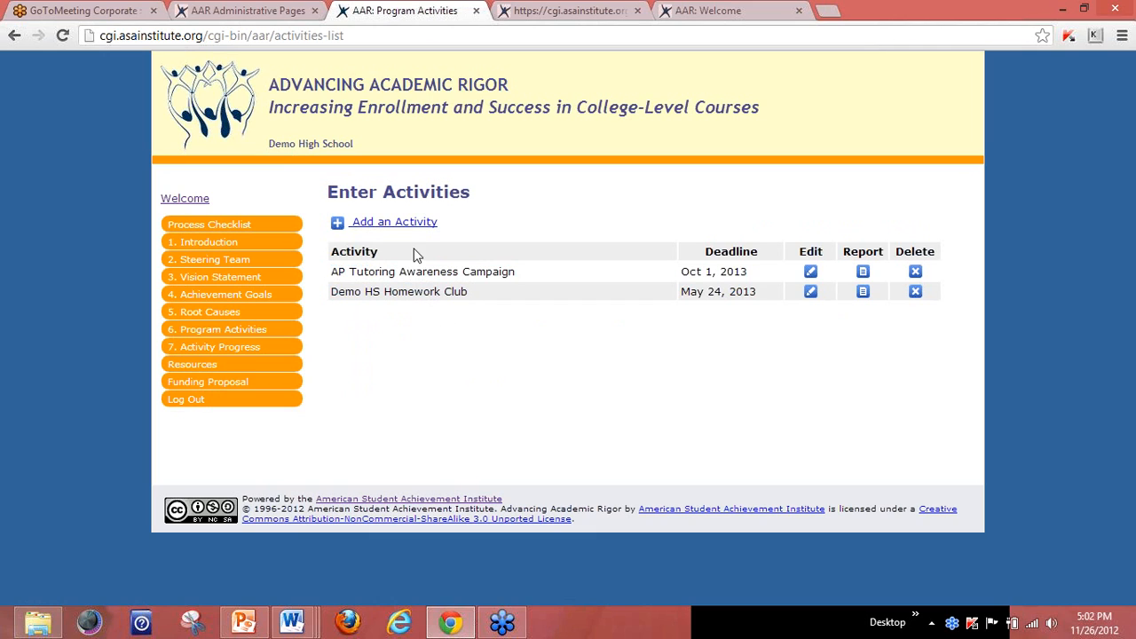
left_click(406, 223)
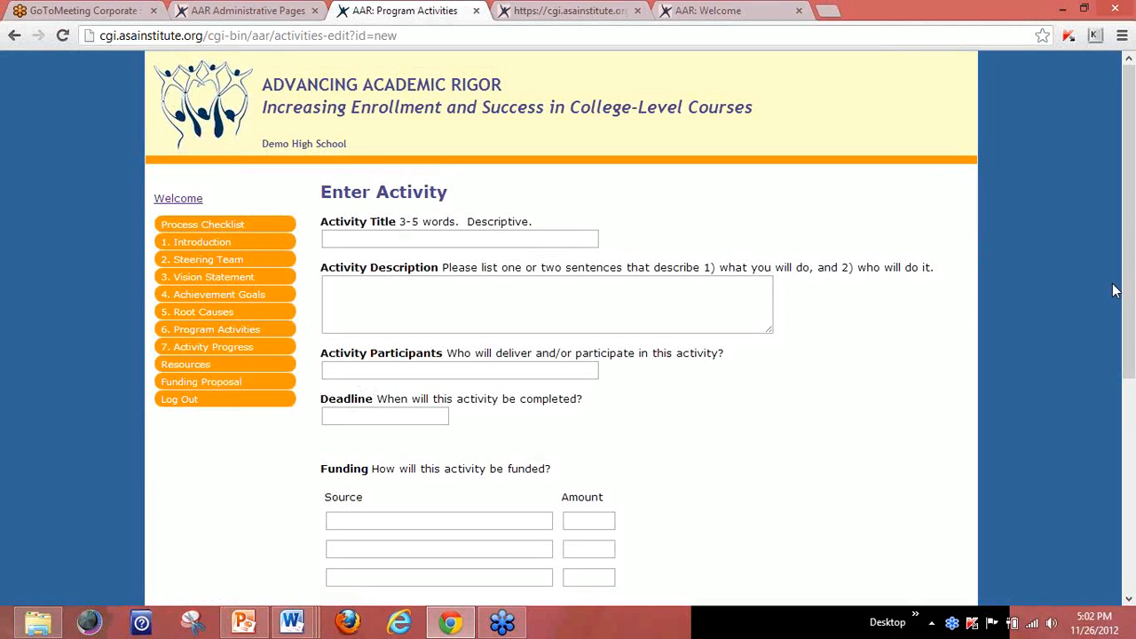
Look over the blank Enter Activity form, then return to Program Activities without saving.
left_click_drag(1132, 277, 1135, 435)
left_click(467, 243)
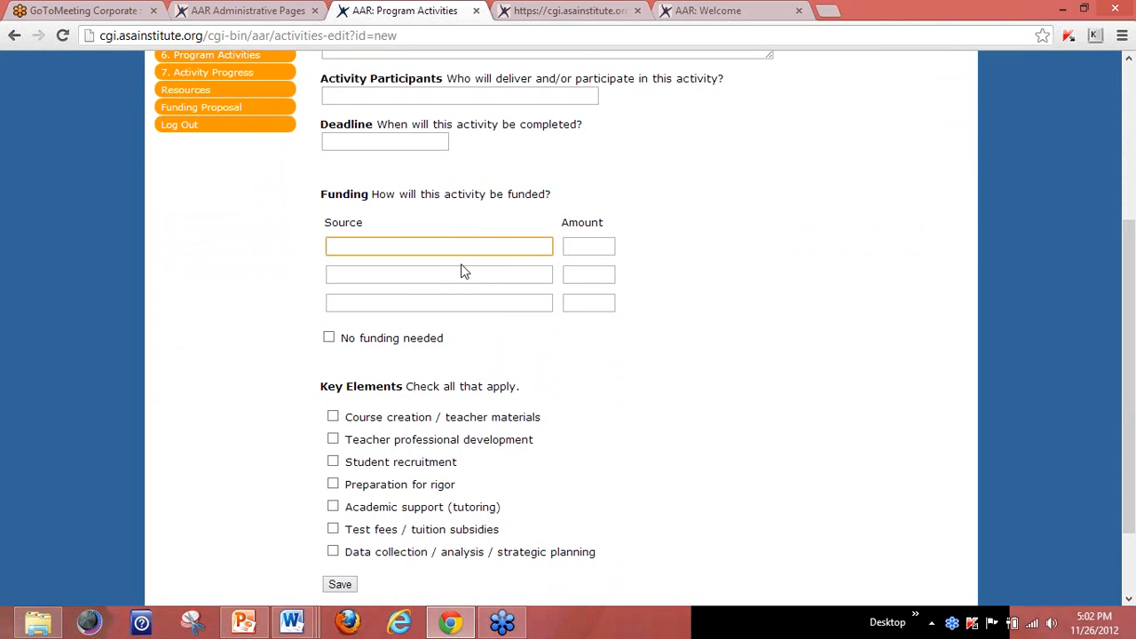
left_click_drag(1126, 236, 1123, 307)
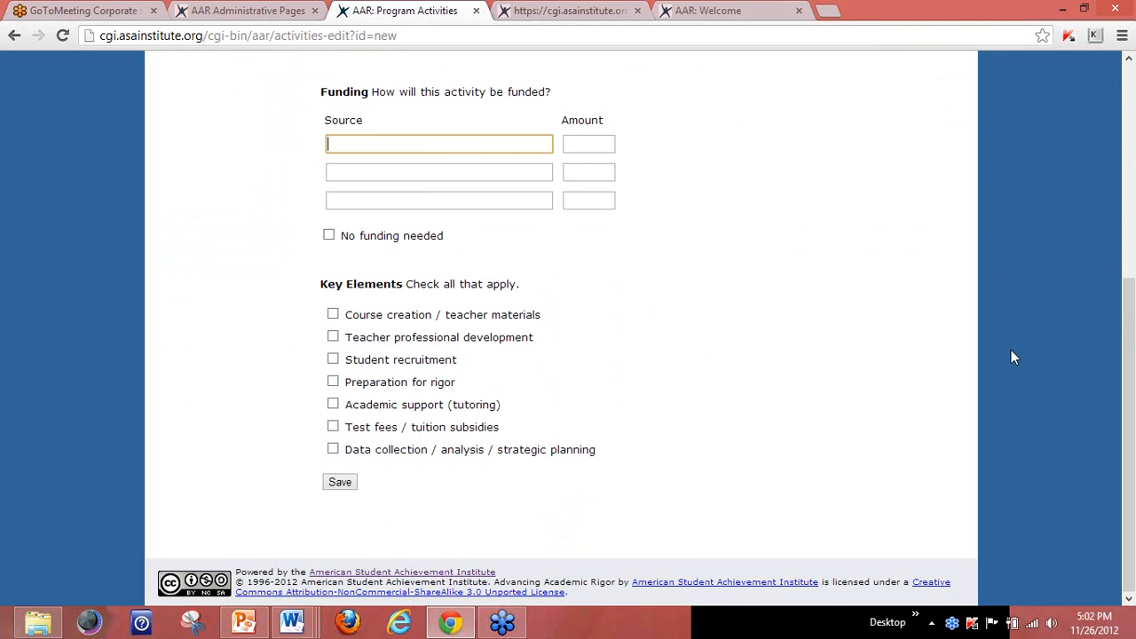
left_click_drag(1131, 347, 1132, 346)
scroll(1128, 386, "up", 5)
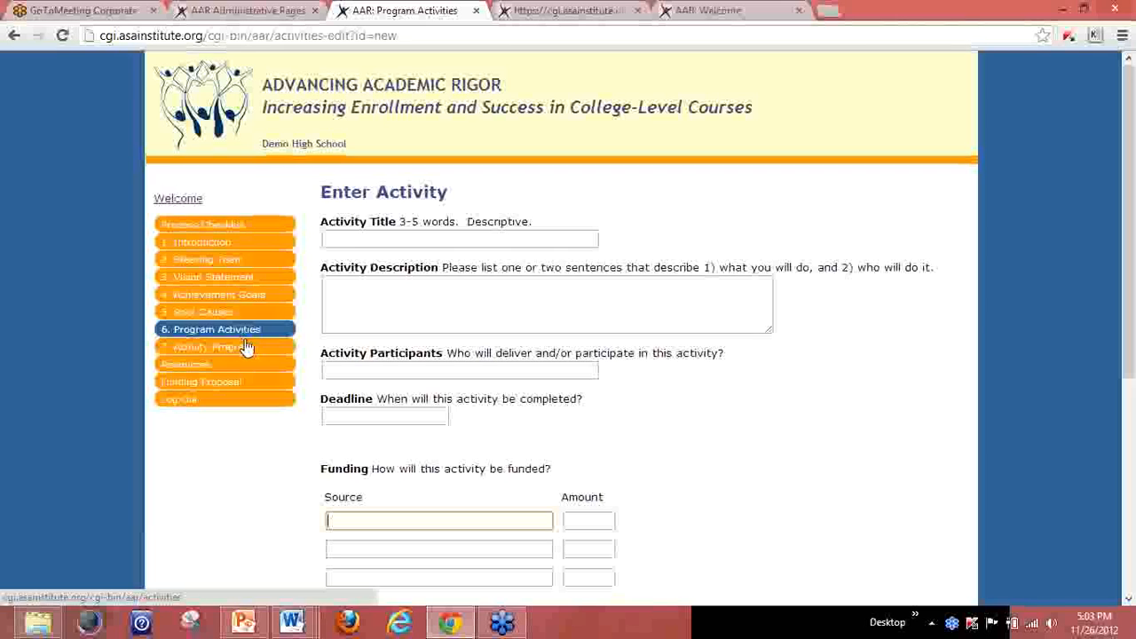
left_click(250, 340)
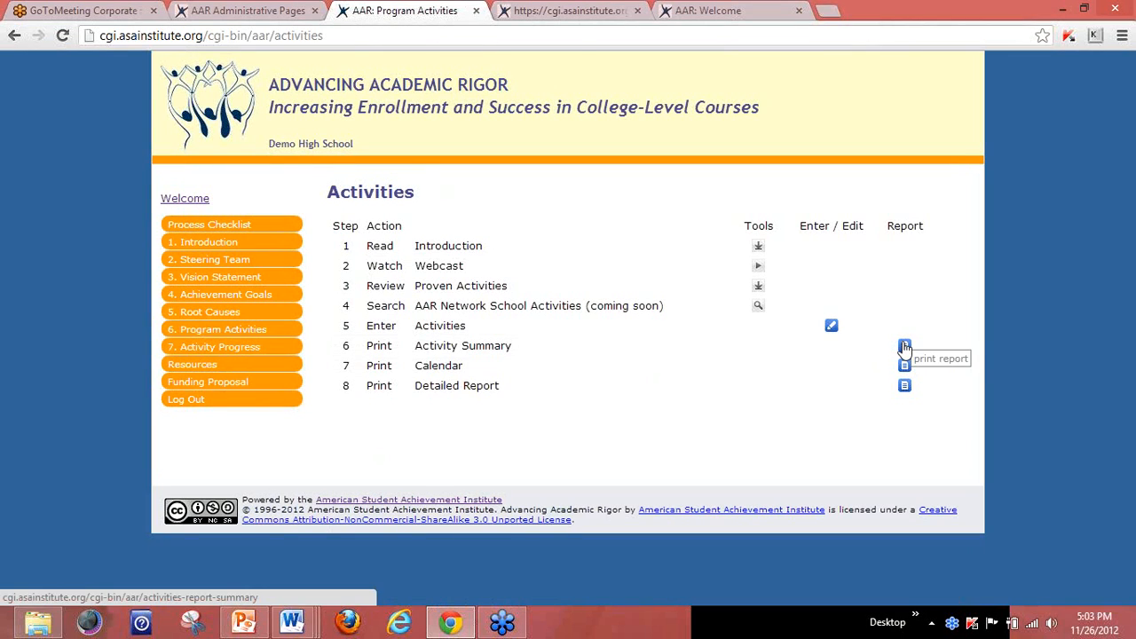
left_click(905, 346)
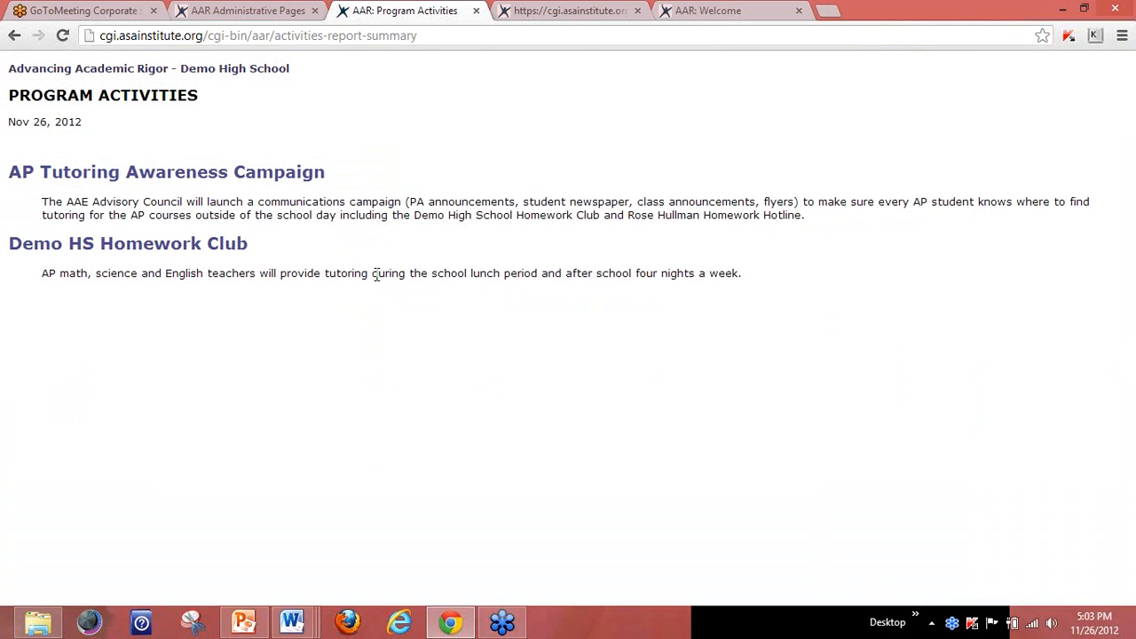
left_click(14, 45)
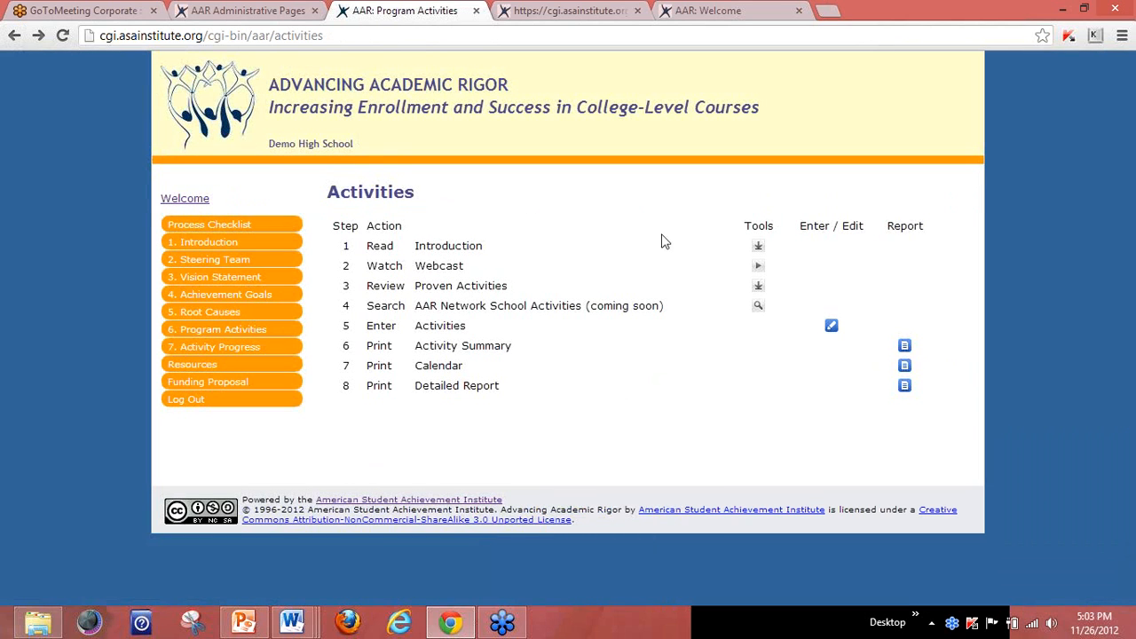
left_click(905, 367)
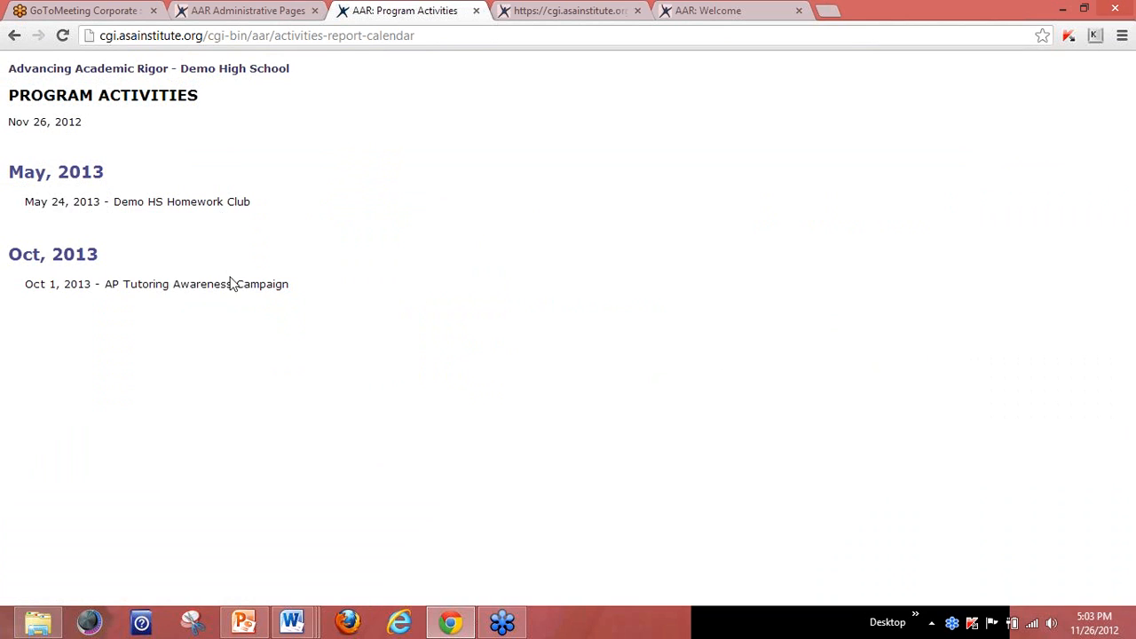
left_click(14, 35)
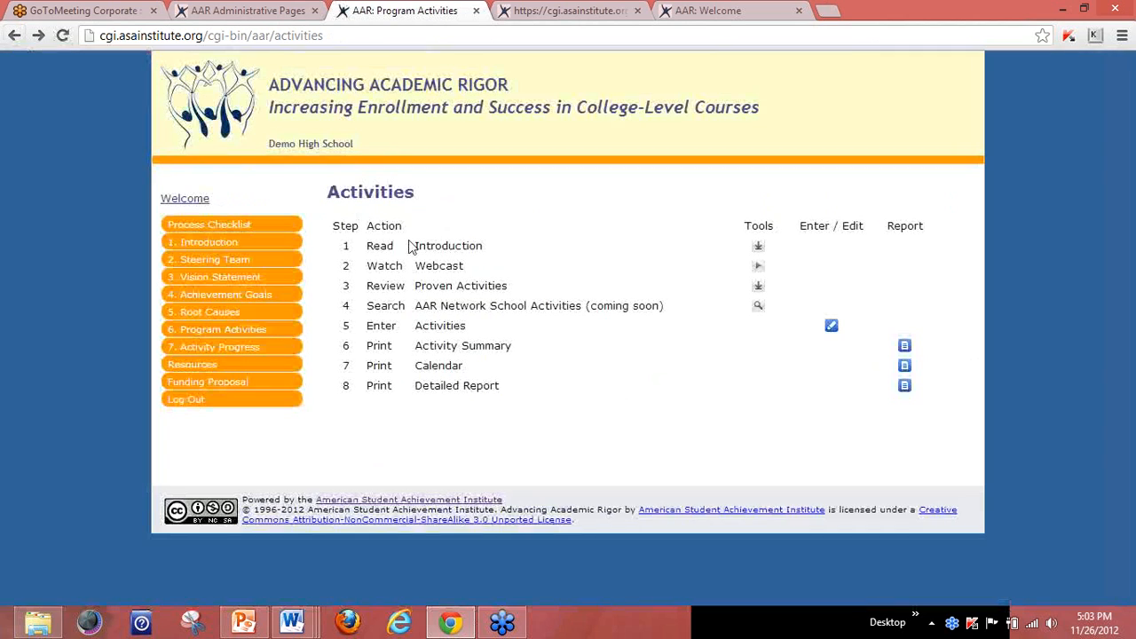
left_click(906, 387)
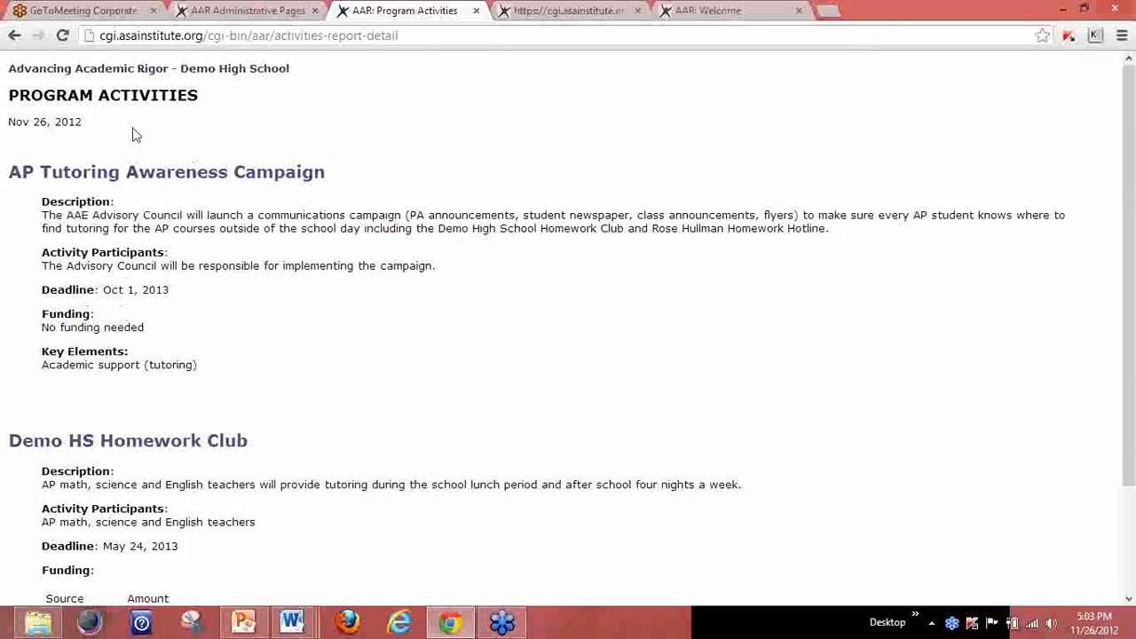
left_click(14, 35)
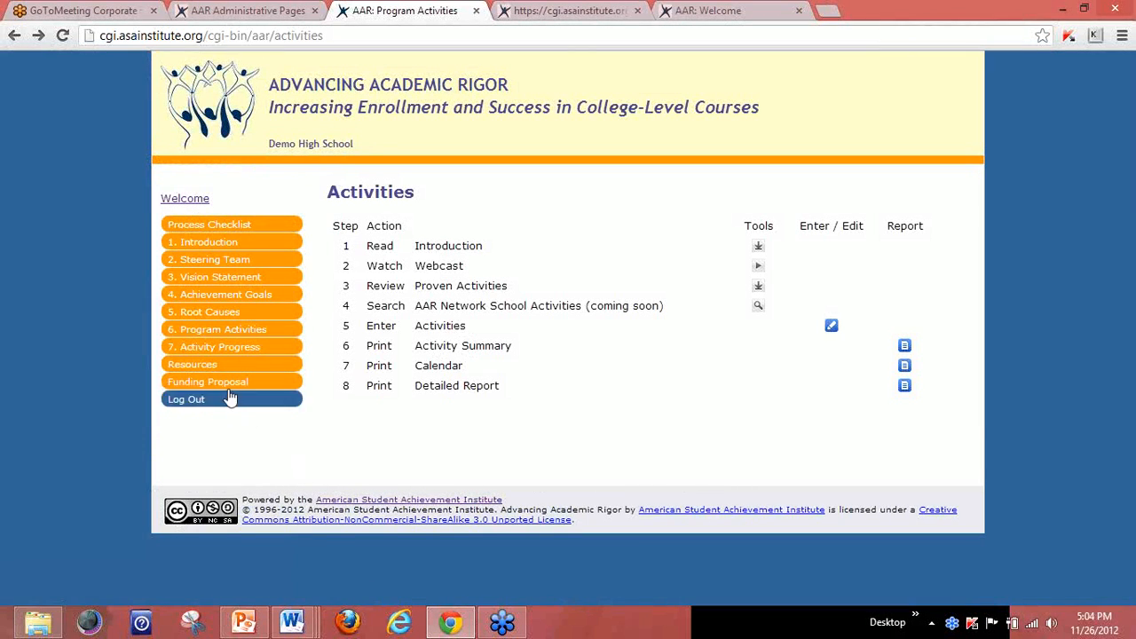
left_click(201, 370)
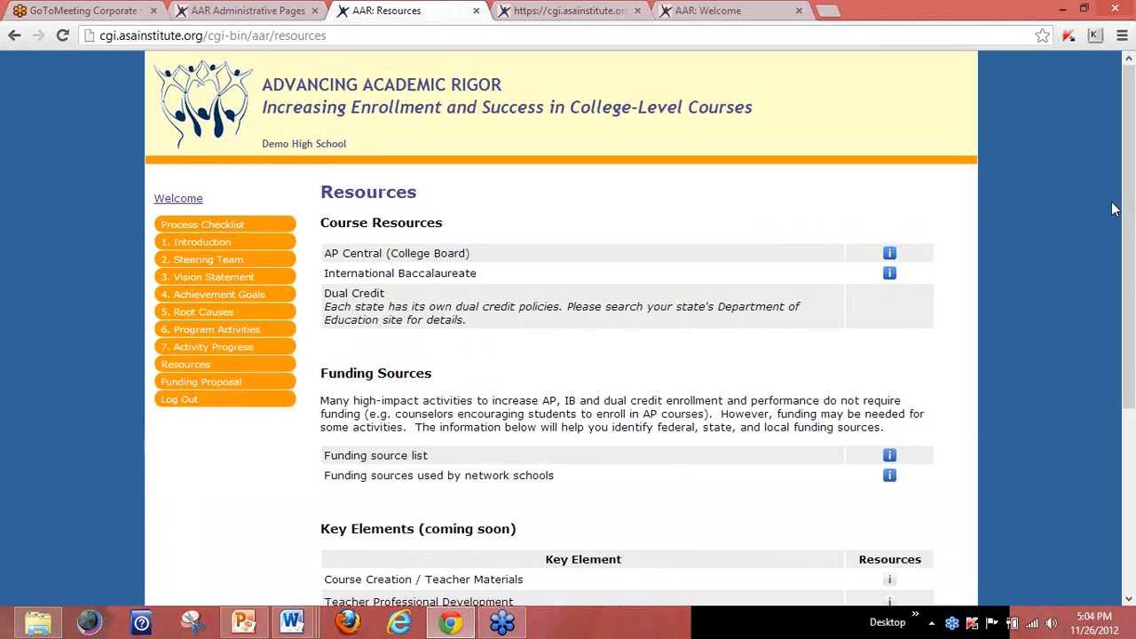
left_click_drag(1126, 224, 1124, 370)
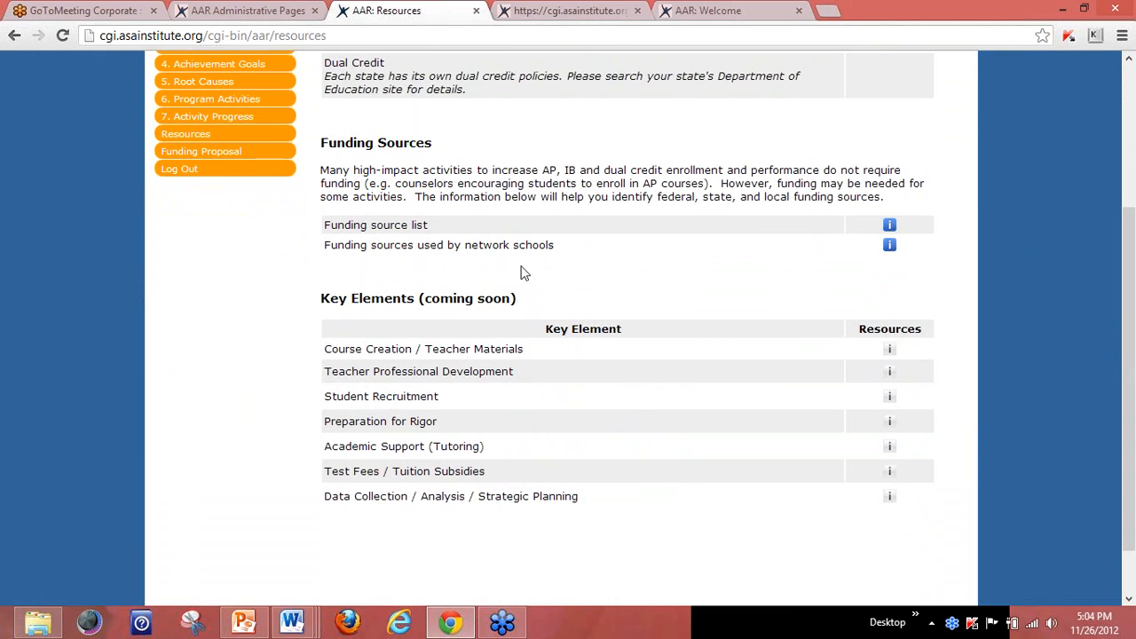
left_click_drag(325, 246, 557, 252)
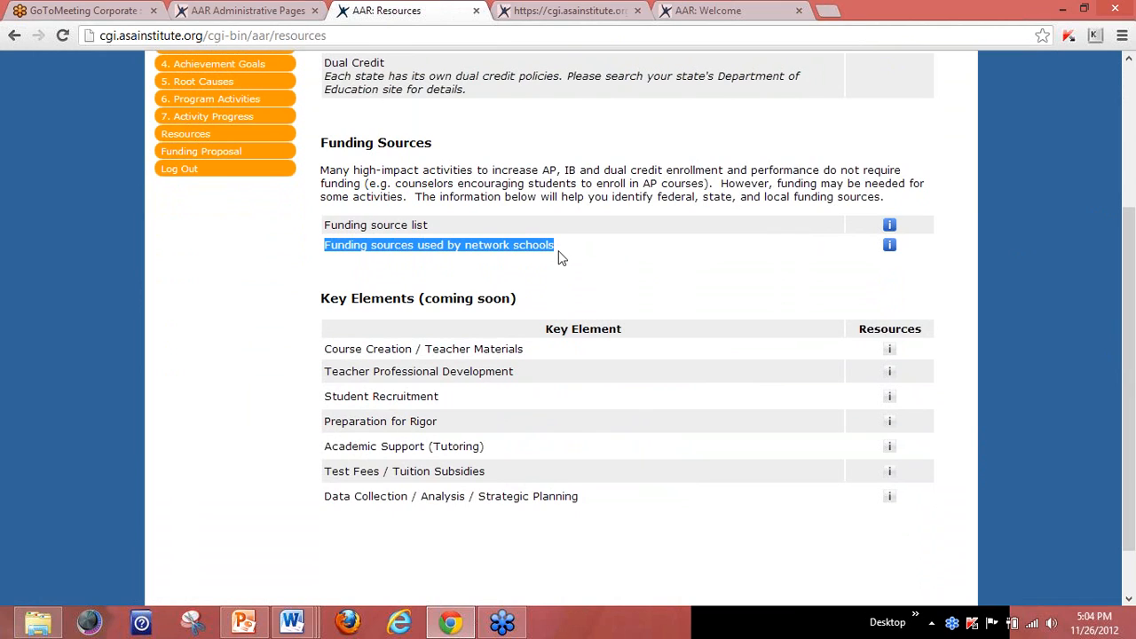
left_click(561, 259)
View the Funding Sources Used by Network Schools page, reviewing its national, state, community, school and volunteer resources.
left_click(889, 248)
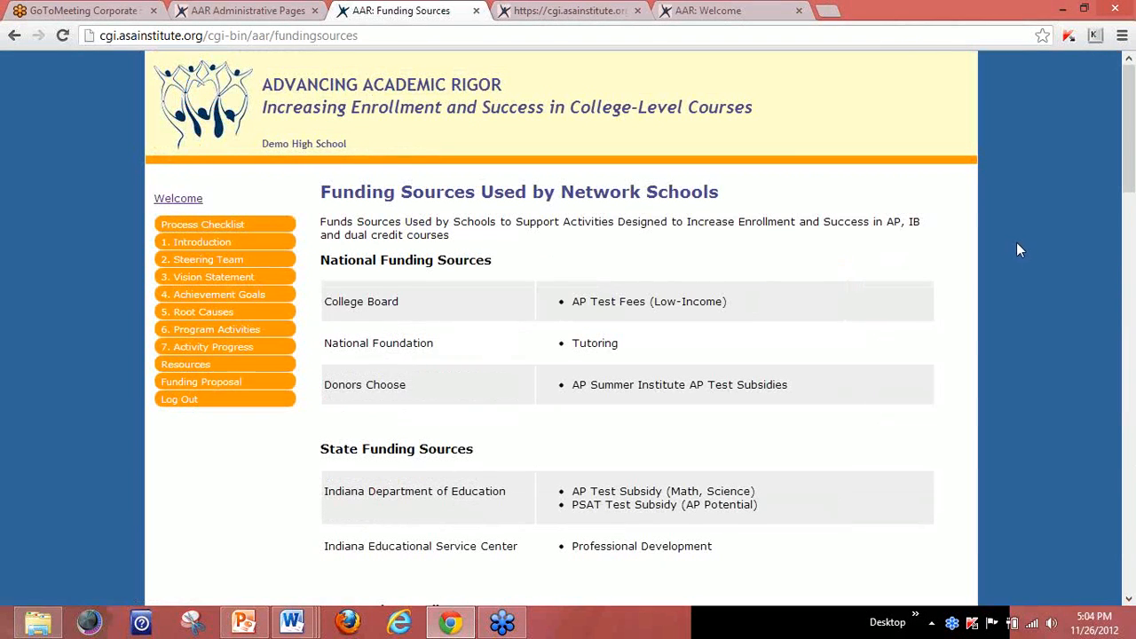
left_click_drag(1132, 133, 1096, 374)
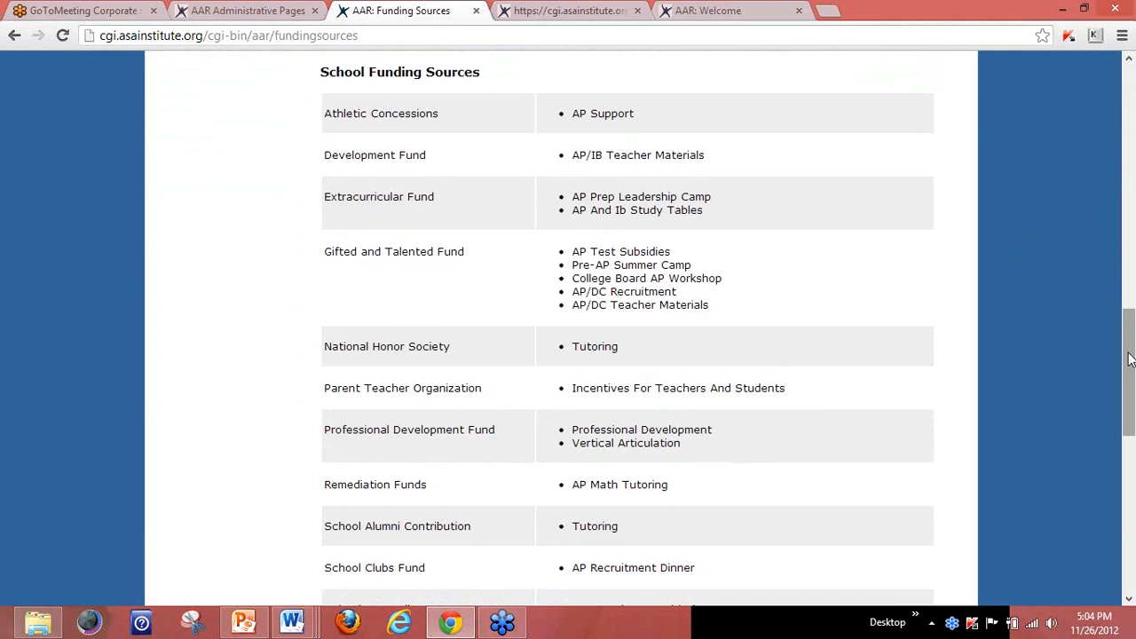
left_click_drag(1123, 362, 1133, 102)
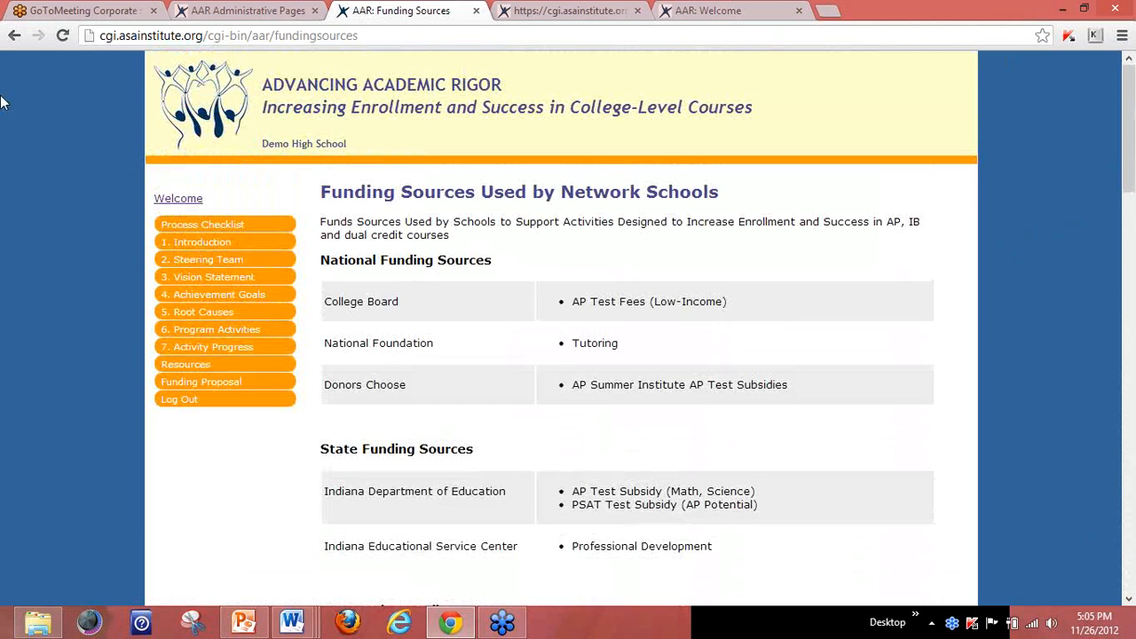
left_click(10, 40)
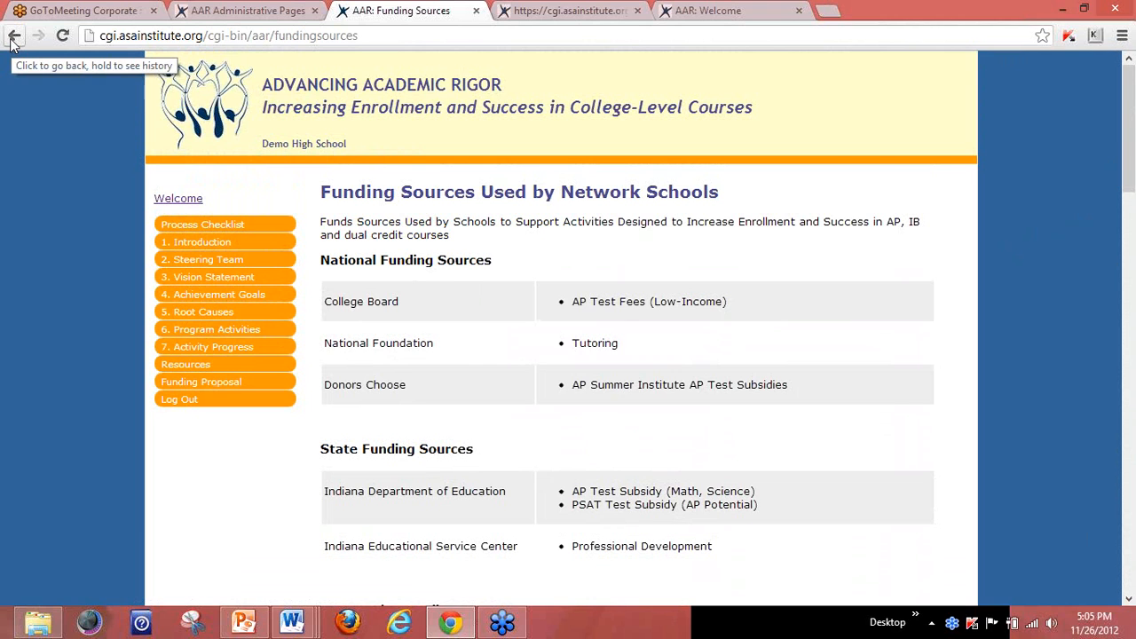
Go back to the Resources page and scroll up to its top.
left_click(12, 42)
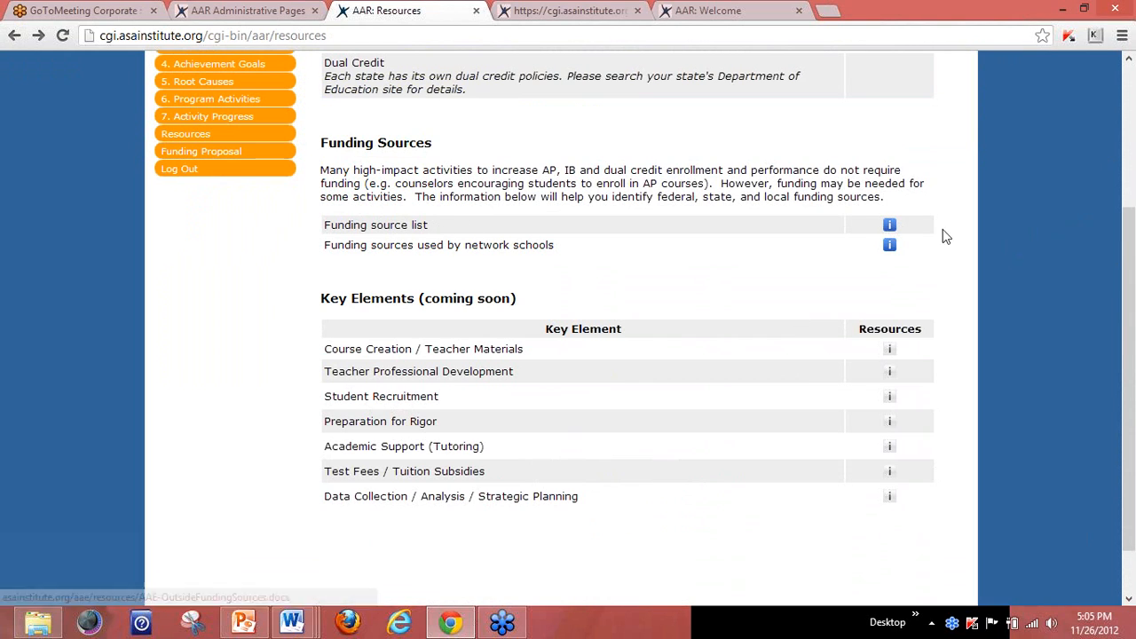
left_click_drag(1128, 282, 1125, 353)
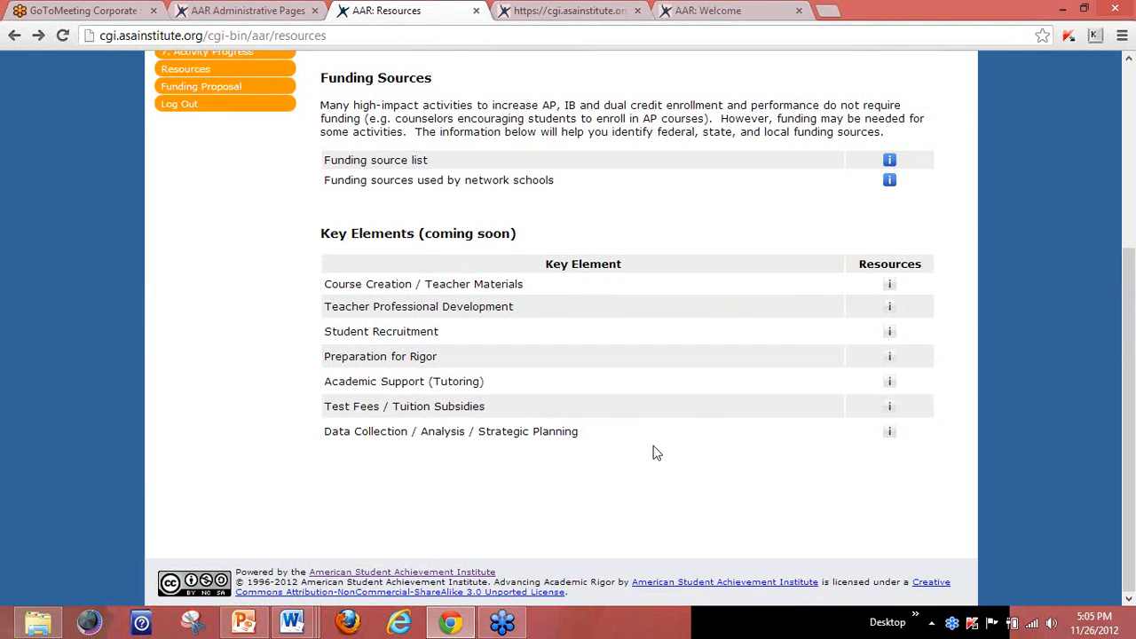
left_click_drag(1133, 320, 1133, 130)
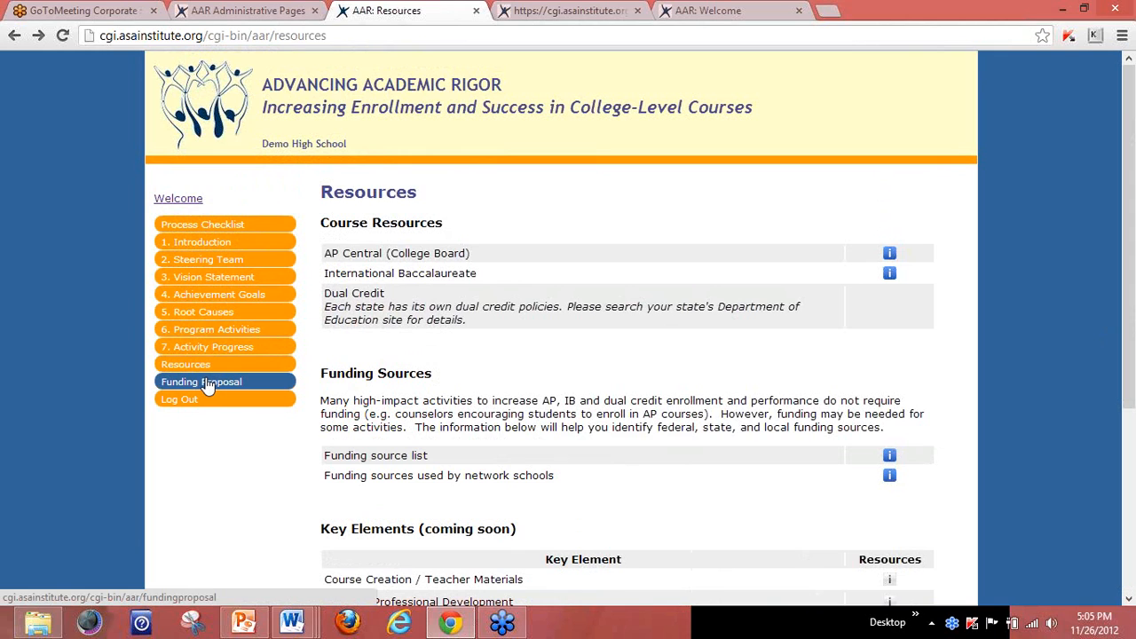
Open the Funding Proposal page and point out the existing Urban League and YMCA proposals.
left_click(205, 384)
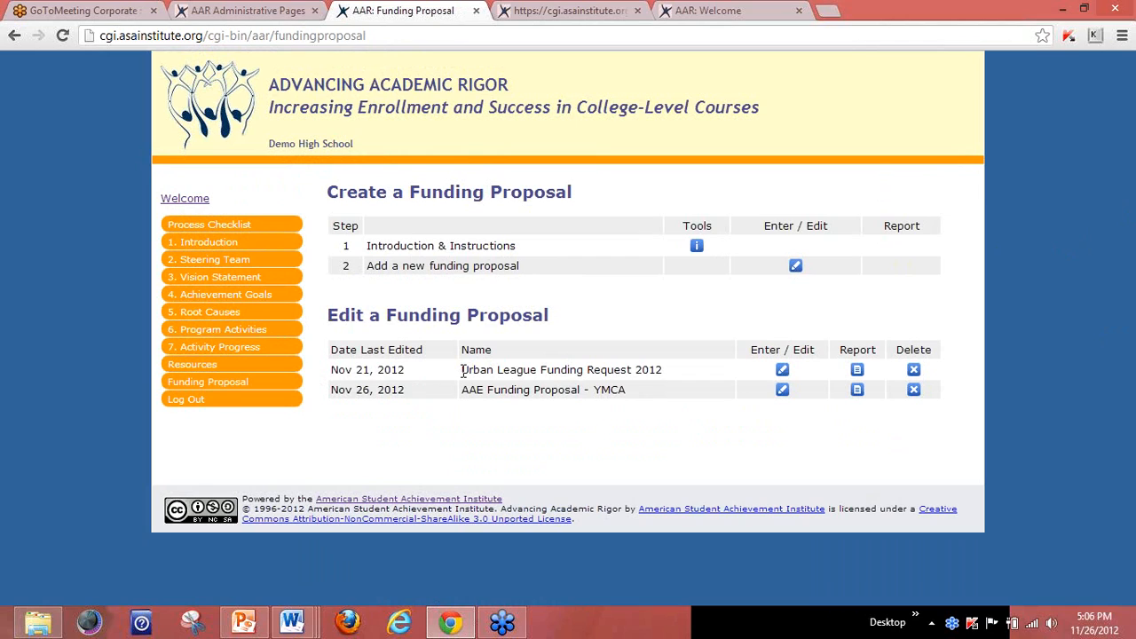
left_click_drag(463, 371, 540, 374)
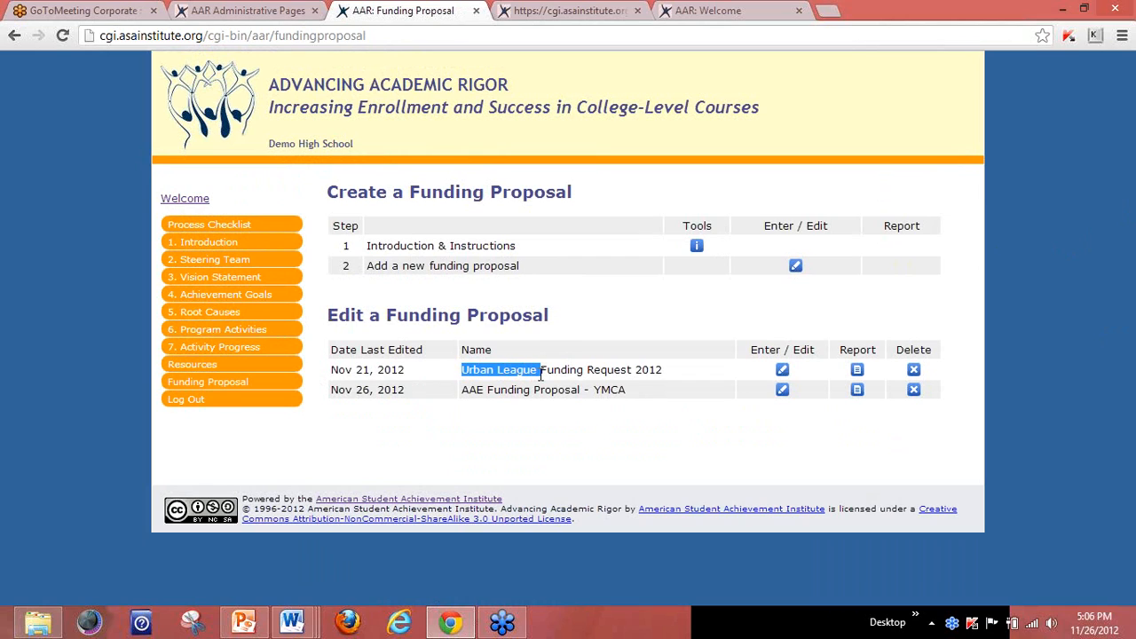
left_click(464, 392)
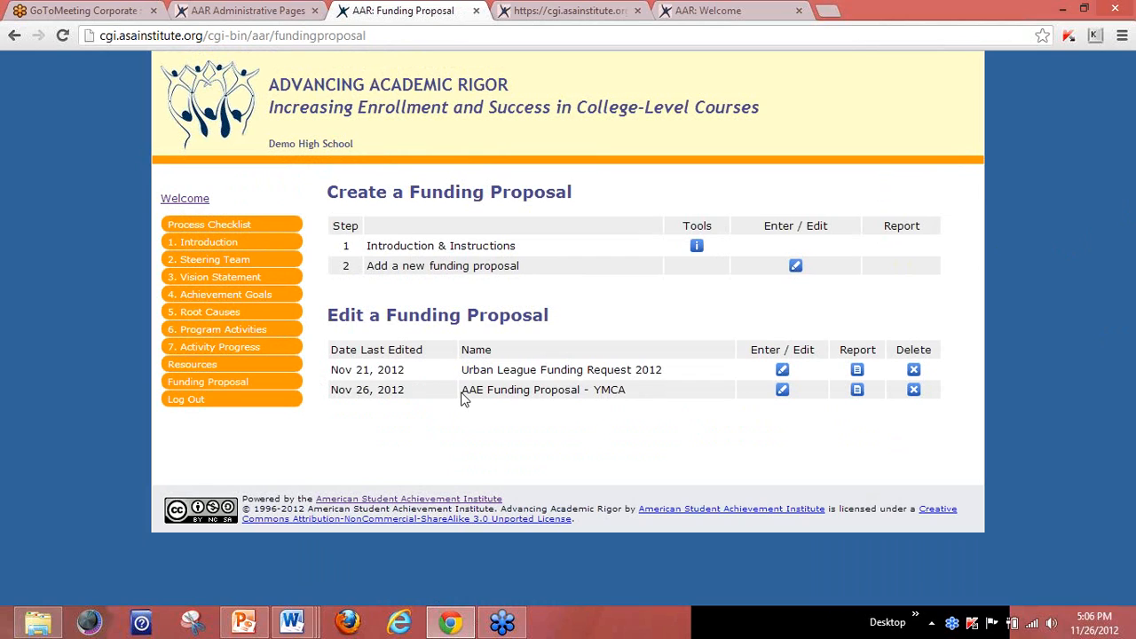
double_click(593, 393)
left_click(601, 429)
Start a new funding proposal, review its Rationale/Purpose and Vision Statement sections, and open Basic Information.
left_click(796, 270)
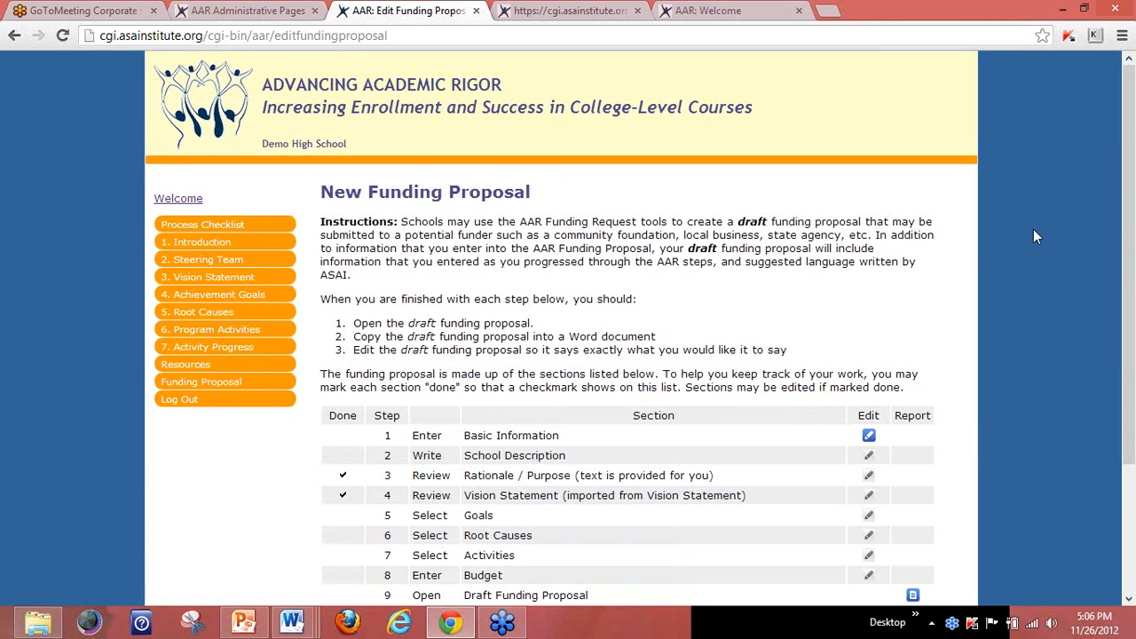
left_click_drag(1129, 169, 1129, 296)
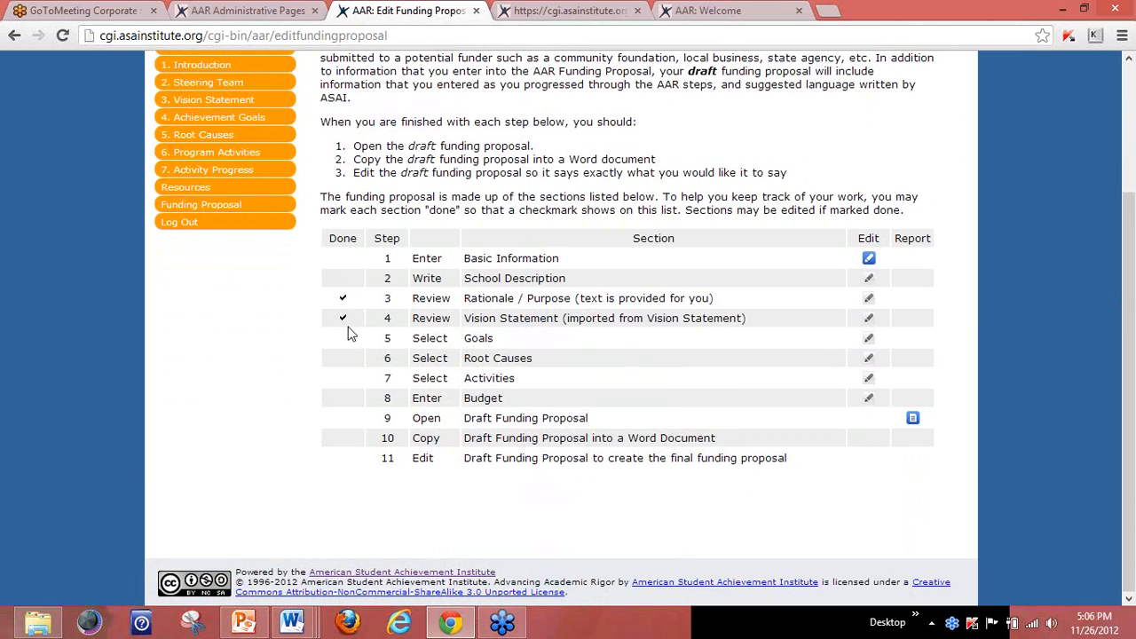
left_click_drag(465, 299, 574, 301)
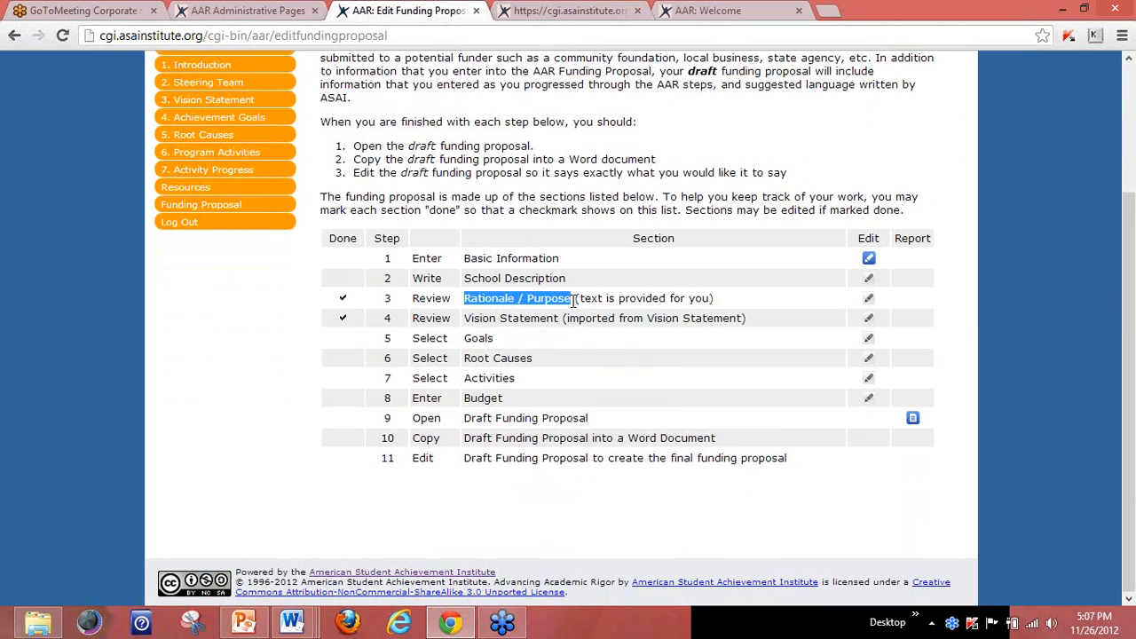
left_click_drag(465, 318, 562, 322)
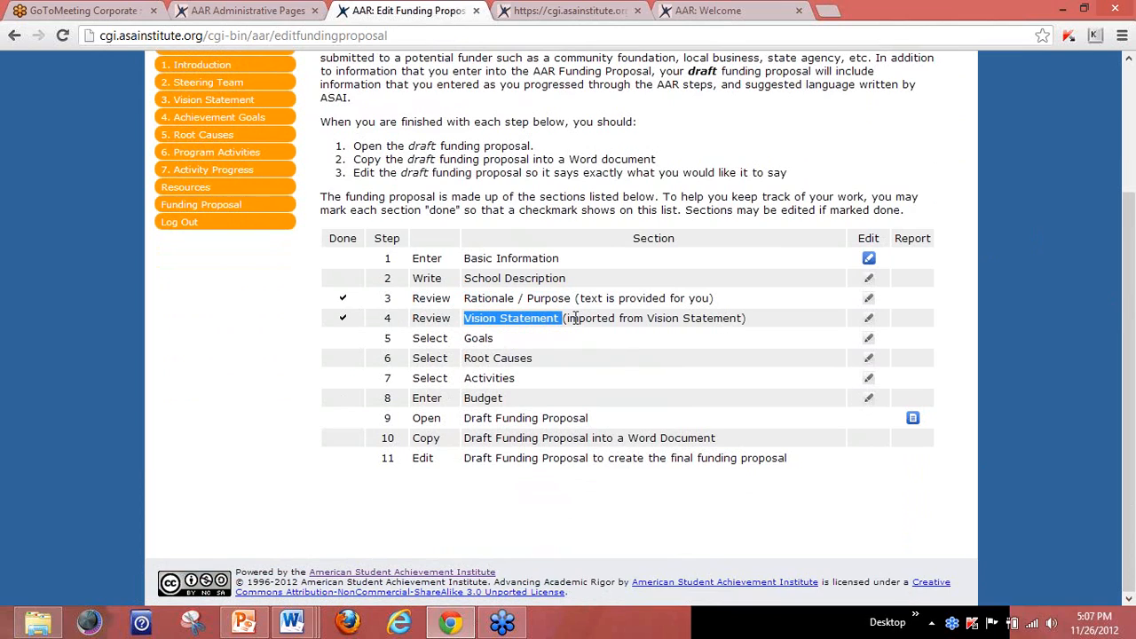
left_click(869, 259)
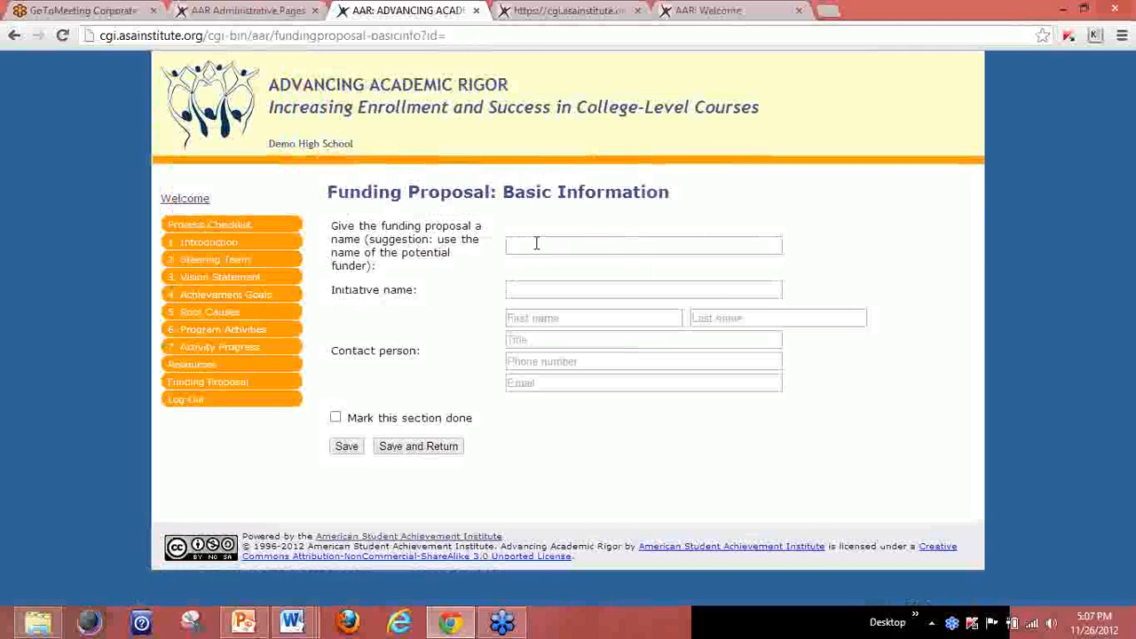
Name the proposal 'School Board Funding Proposal Nov 2012' with initiative 'AP Recruitment Dinner'.
left_click(537, 250)
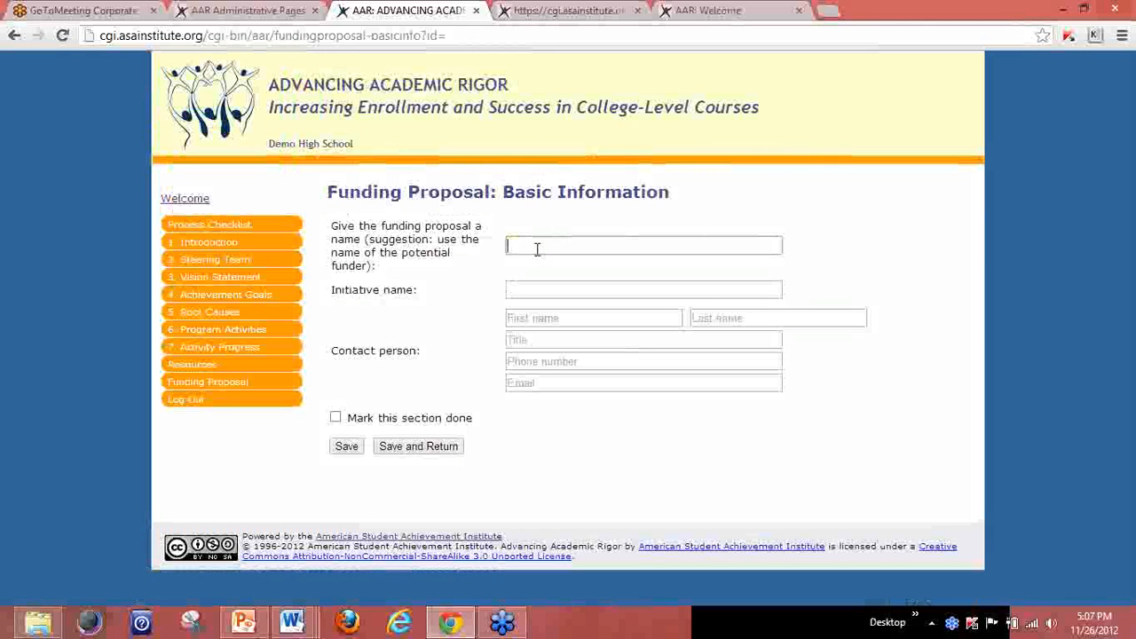
type("School Board")
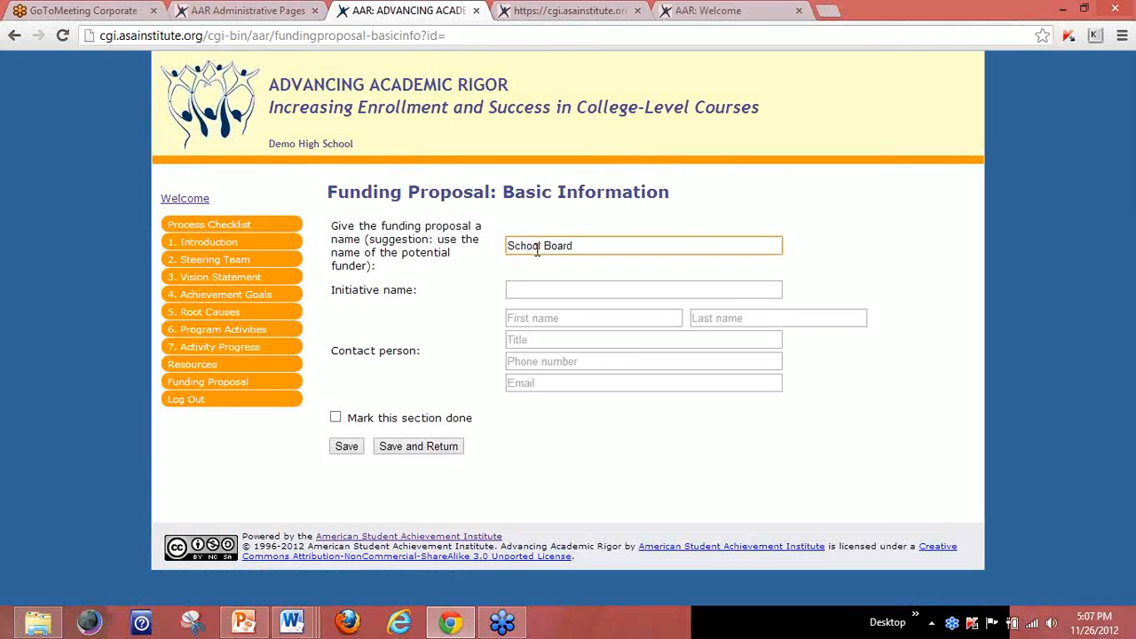
type(" Funding Proposal Nov 2012")
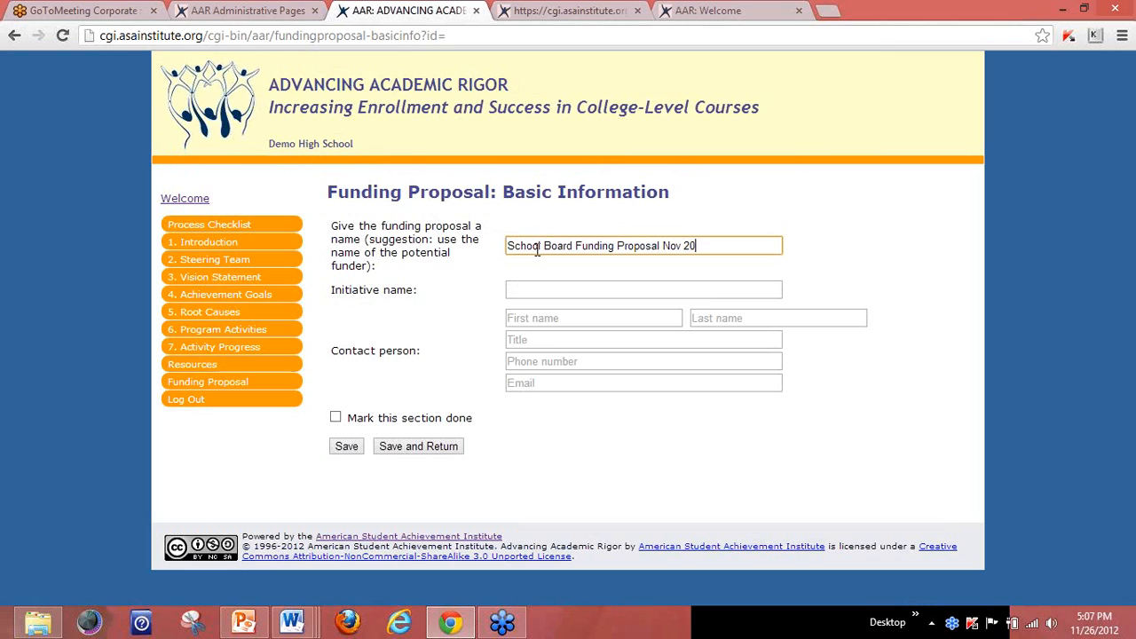
left_click(522, 288)
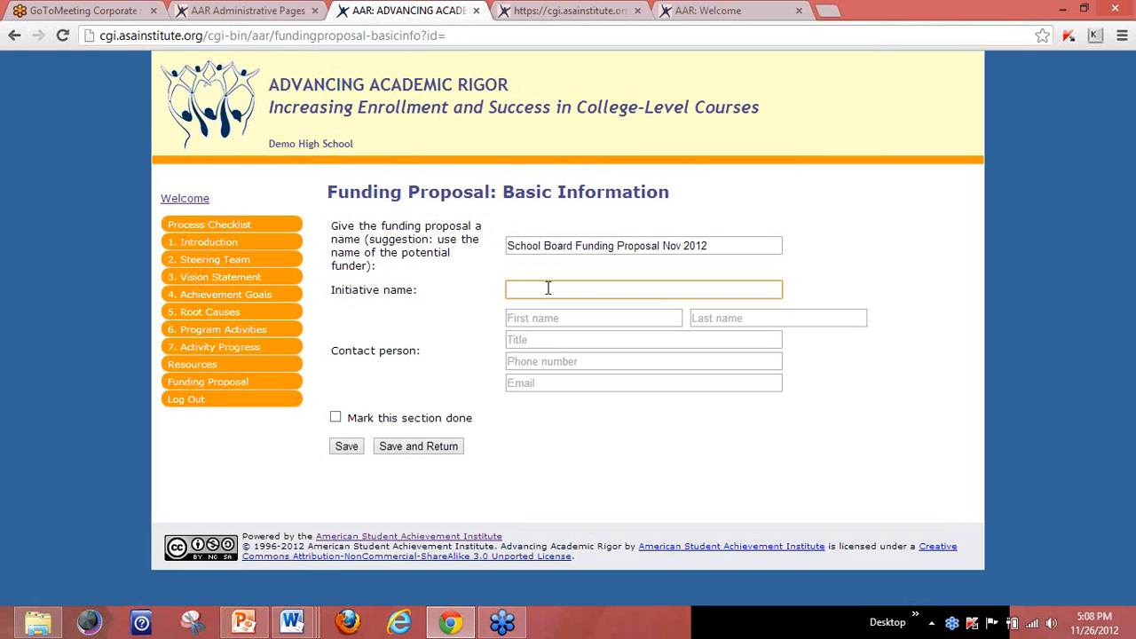
type("AP Recruitment Dinner")
Enter the contact's first and last name and the title 'AP Math Teacher'.
left_click(557, 320)
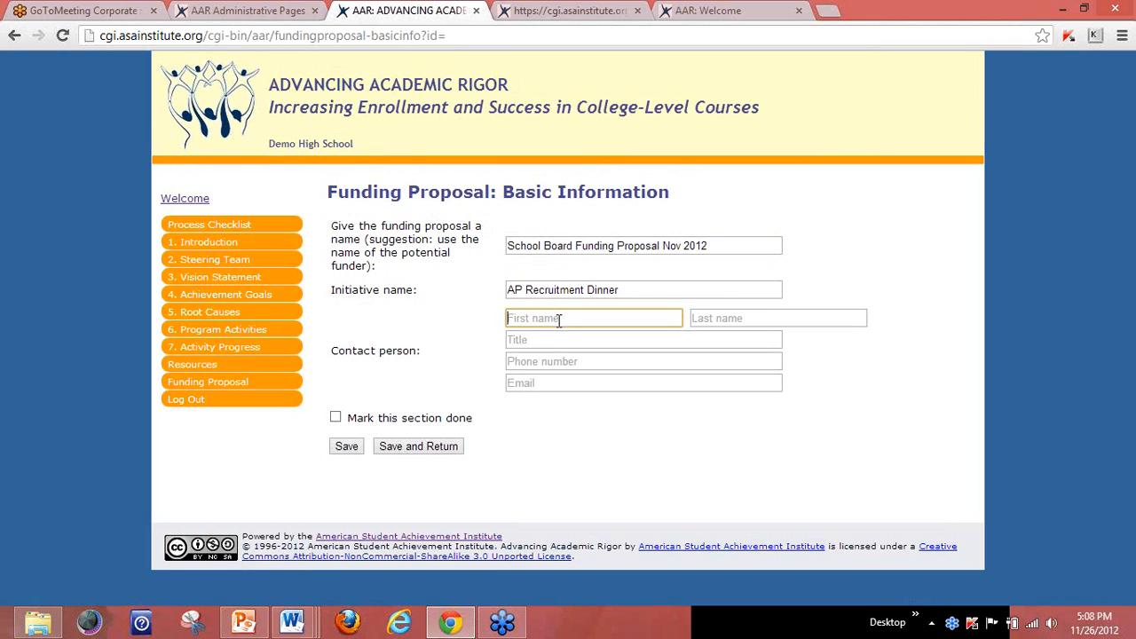
type("Jane")
key("Tab")
type("Doe")
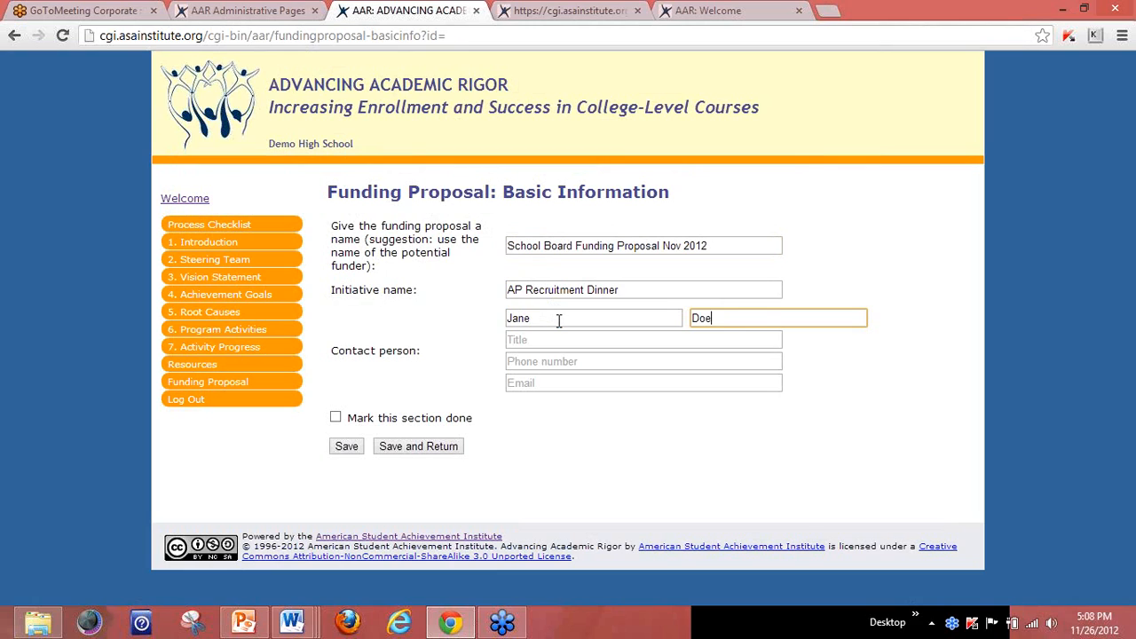
key("Tab")
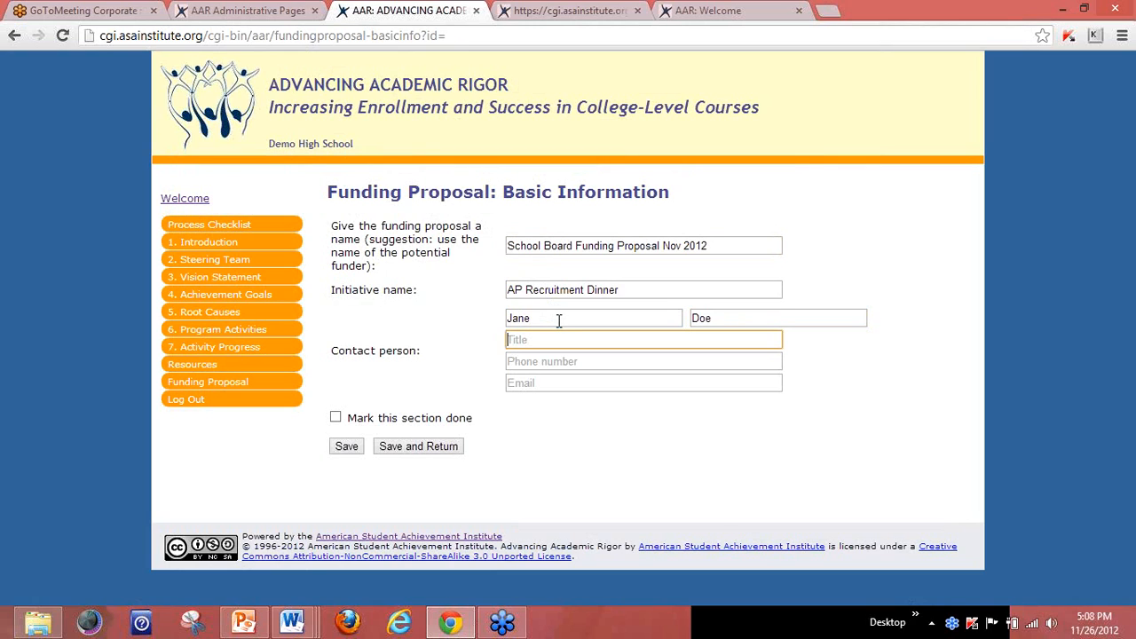
type("AP MATH")
key("BackSpace")
key("BackSpace")
key("BackSpace")
key("BackSpace")
type("ath Teacher")
Fill in the contact's phone number and e-mail, mark Basic Information done, and save.
key("Tab")
type("8")
key("BackSpace")
type("8")
key("BackSpace")
type("3")
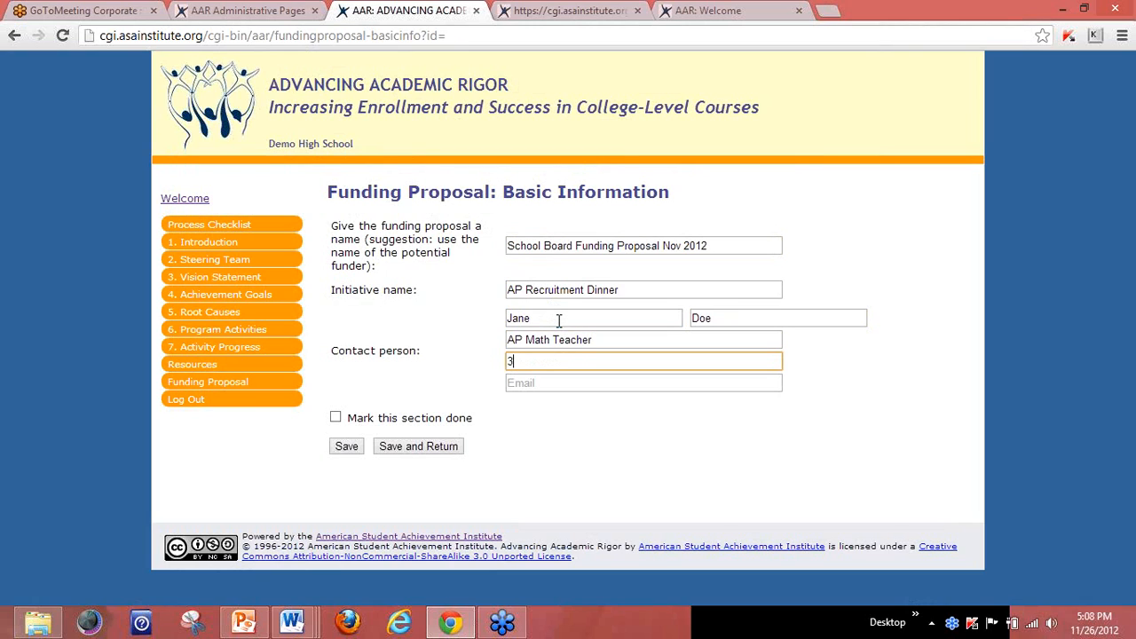
type("17-44487")
key("BackSpace")
key("BackSpace")
key("BackSpace")
key("BackSpace")
key("BackSpace")
type("555-1212")
left_click(559, 385)
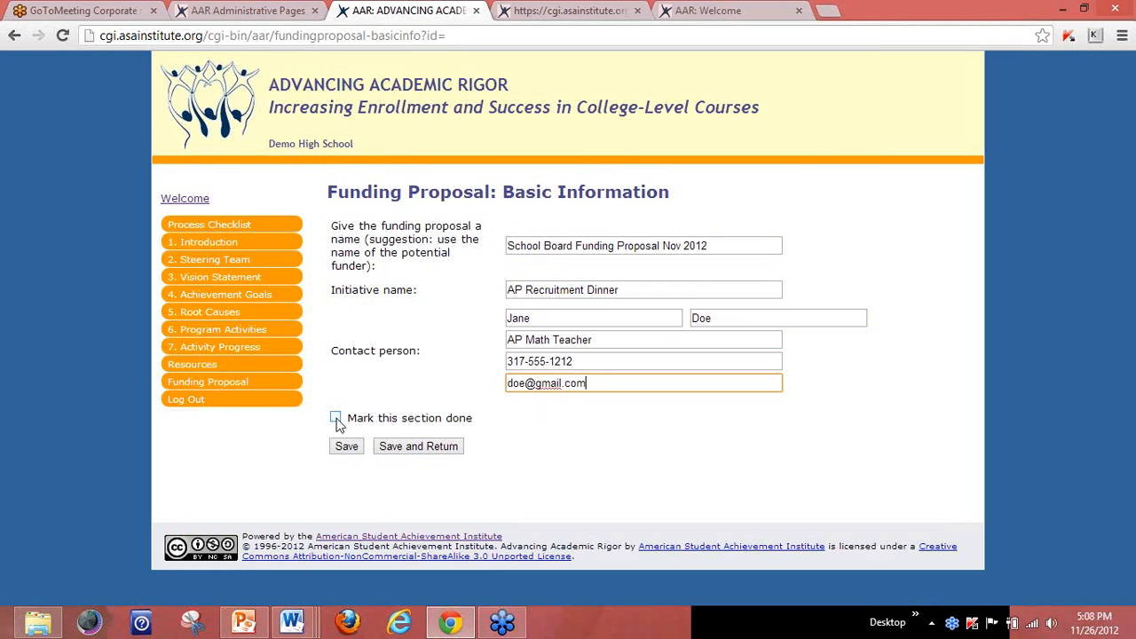
left_click(336, 419)
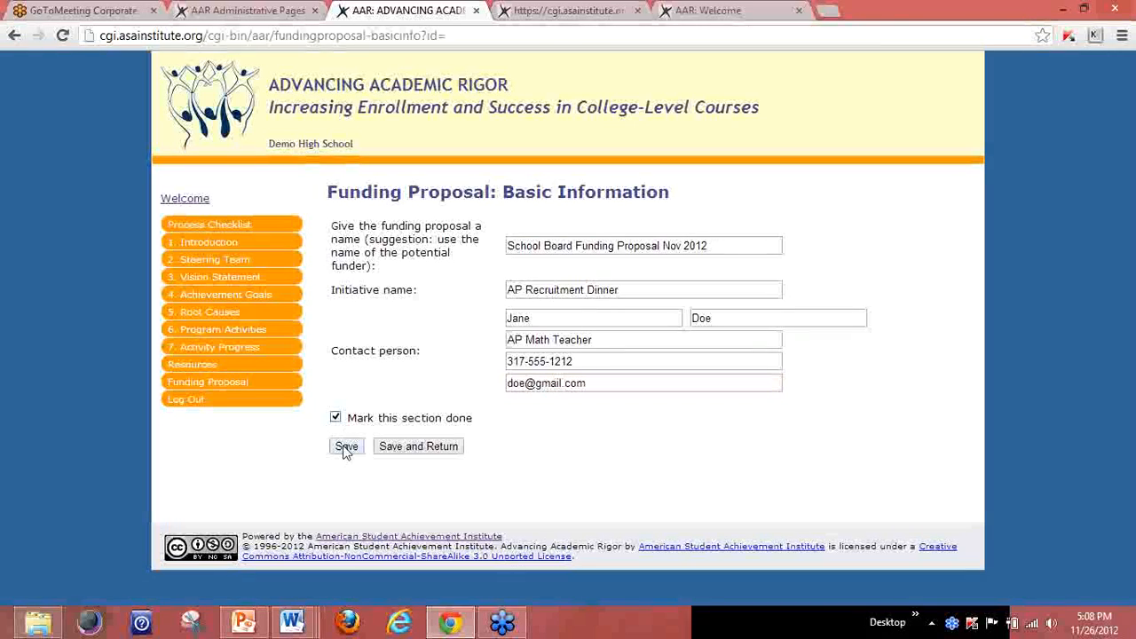
left_click(410, 453)
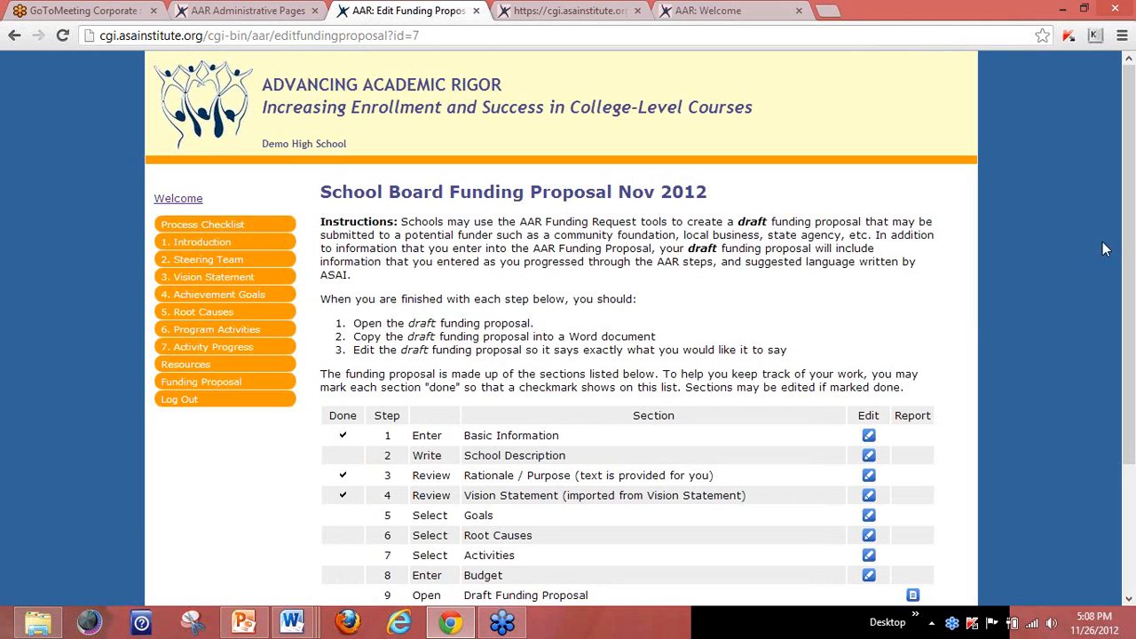
Open step 2 School Description for editing and place the cursor in its empty description box.
left_click_drag(1131, 229, 1131, 321)
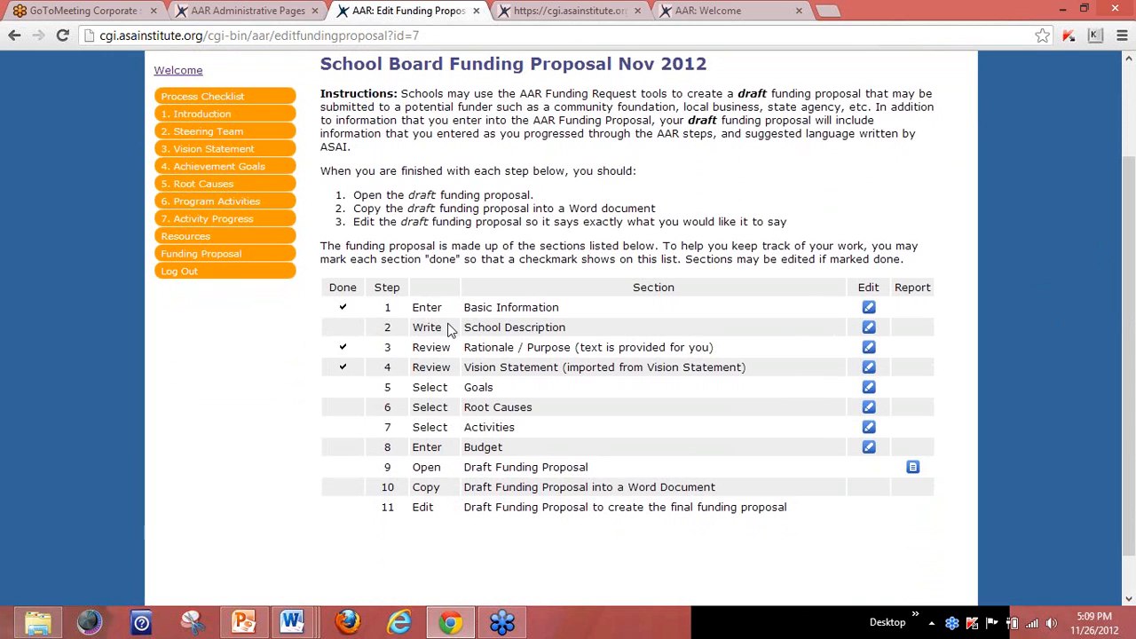
left_click(869, 329)
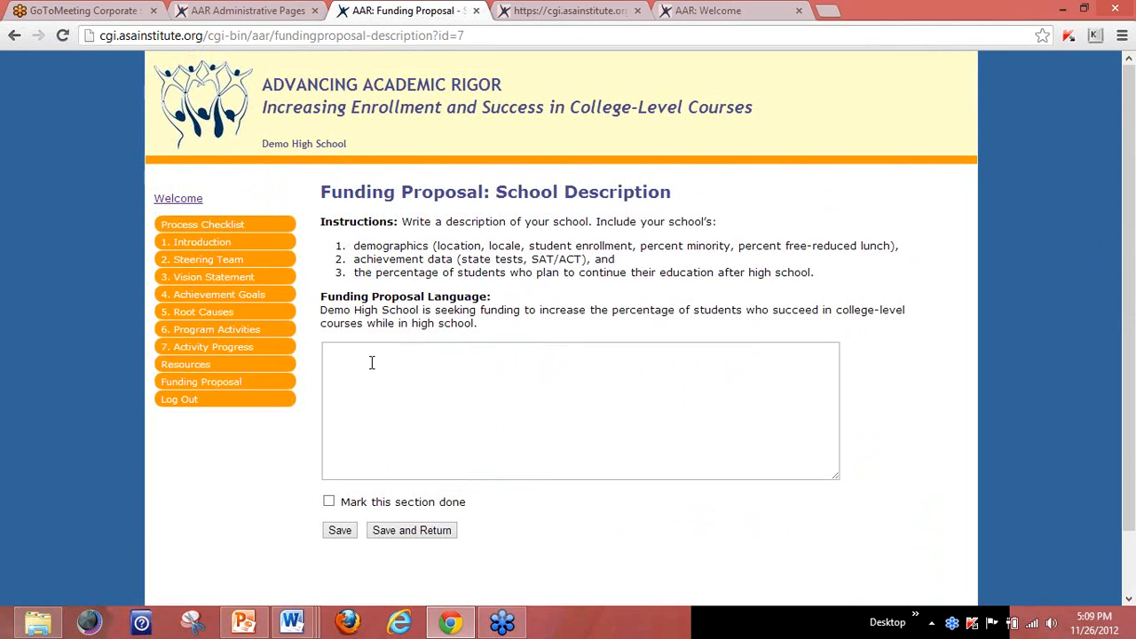
left_click(371, 359)
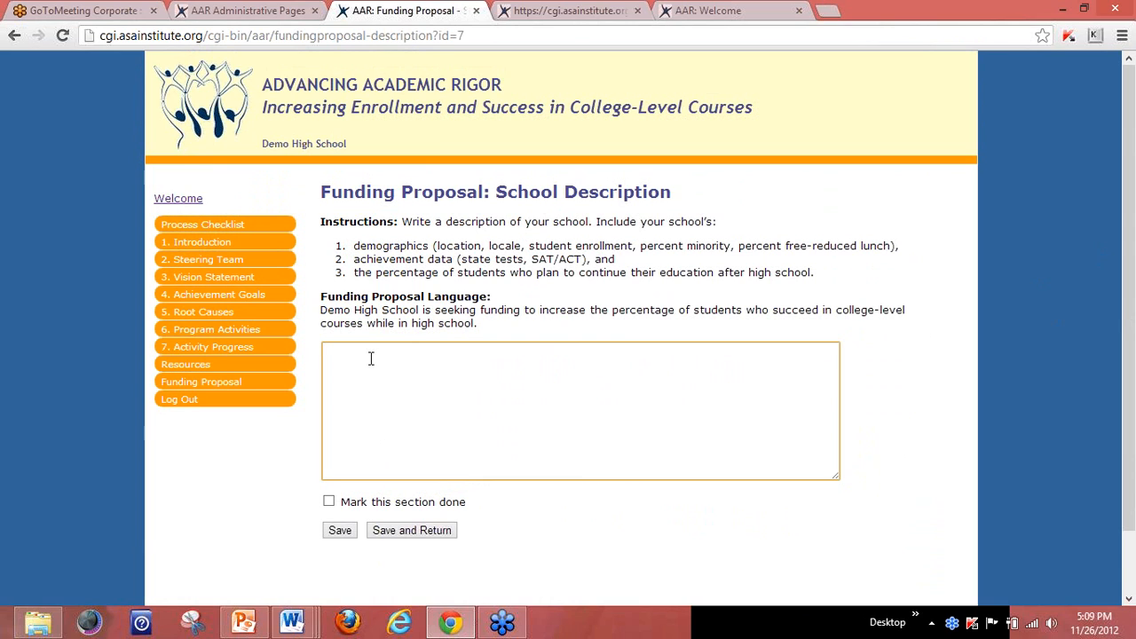
In a new tab, search 'doe' to load the Indiana Department of Education site and its Compass dashboard.
left_click(829, 12)
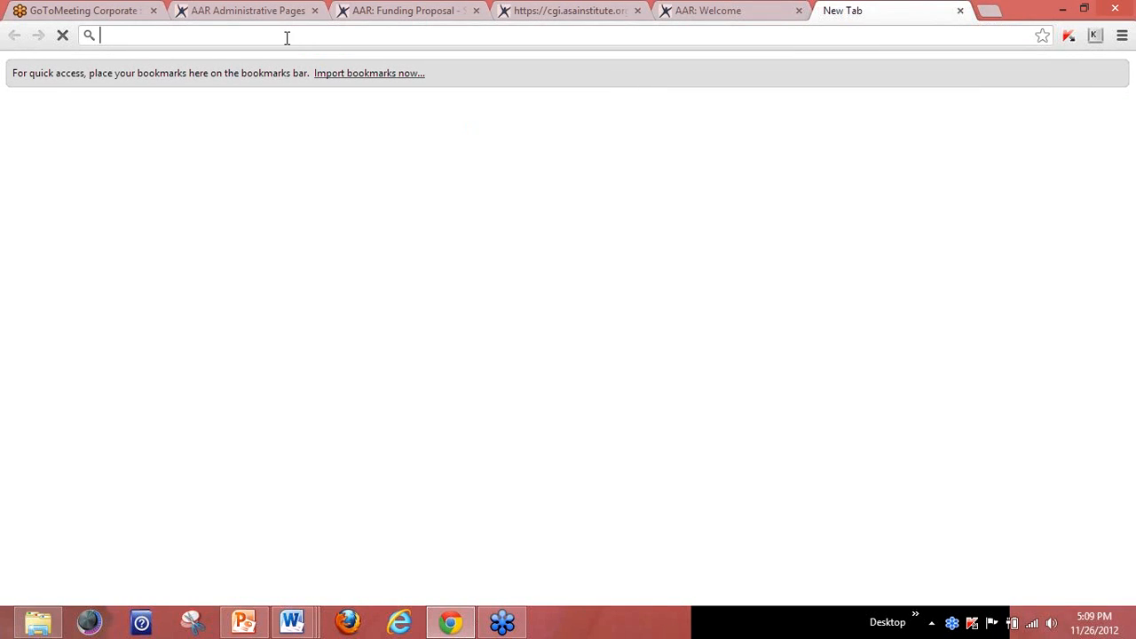
type("doe.in.gov")
key("Return")
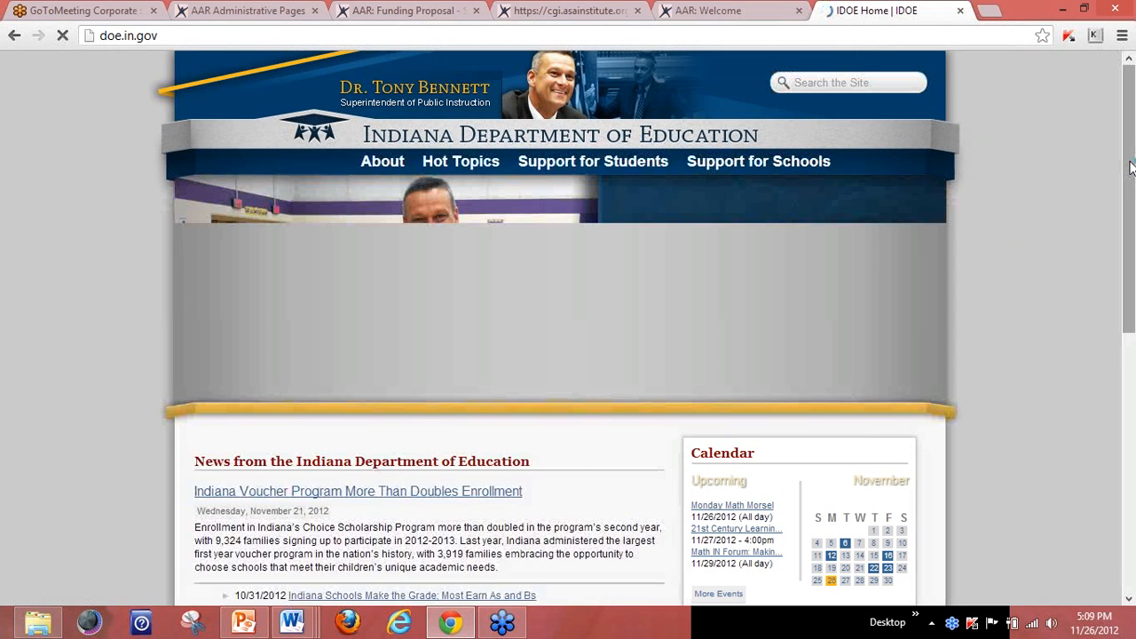
left_click_drag(1130, 165, 1128, 309)
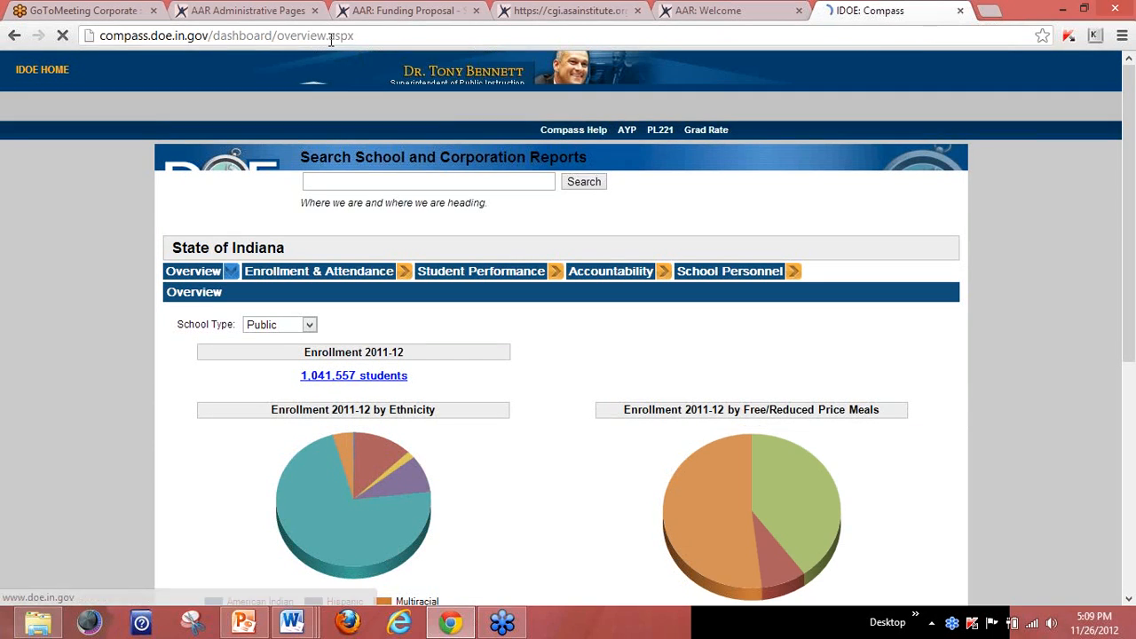
Search Compass for 'Wirt' and open the Wm A Wirt/Emerson VPA school report.
left_click(409, 182)
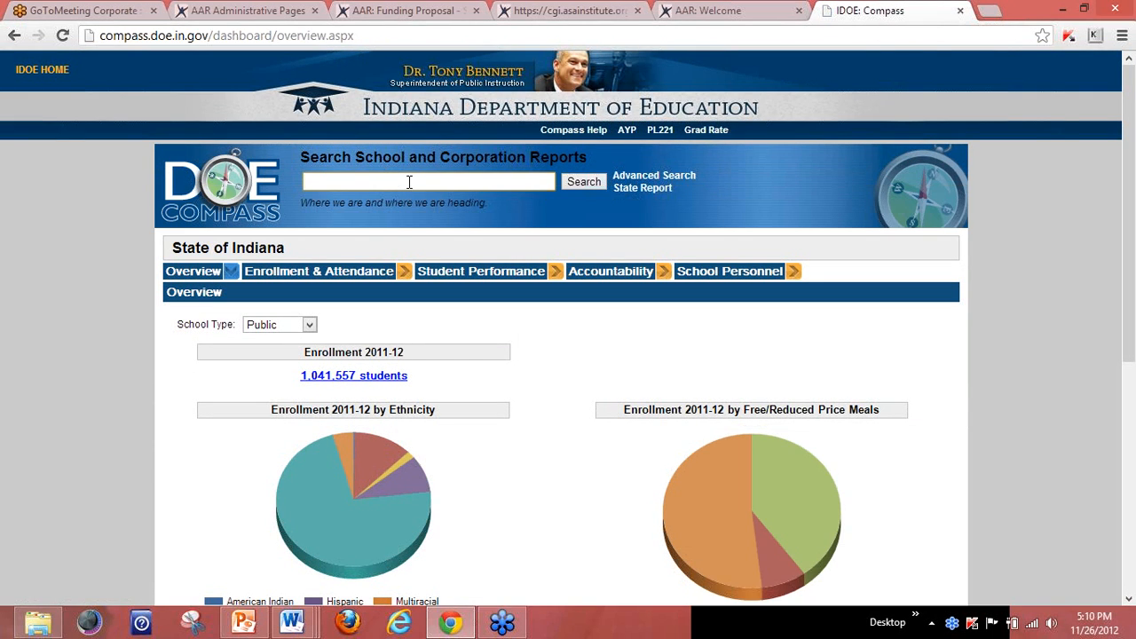
type("W")
key("BackSpace")
type("Wirt")
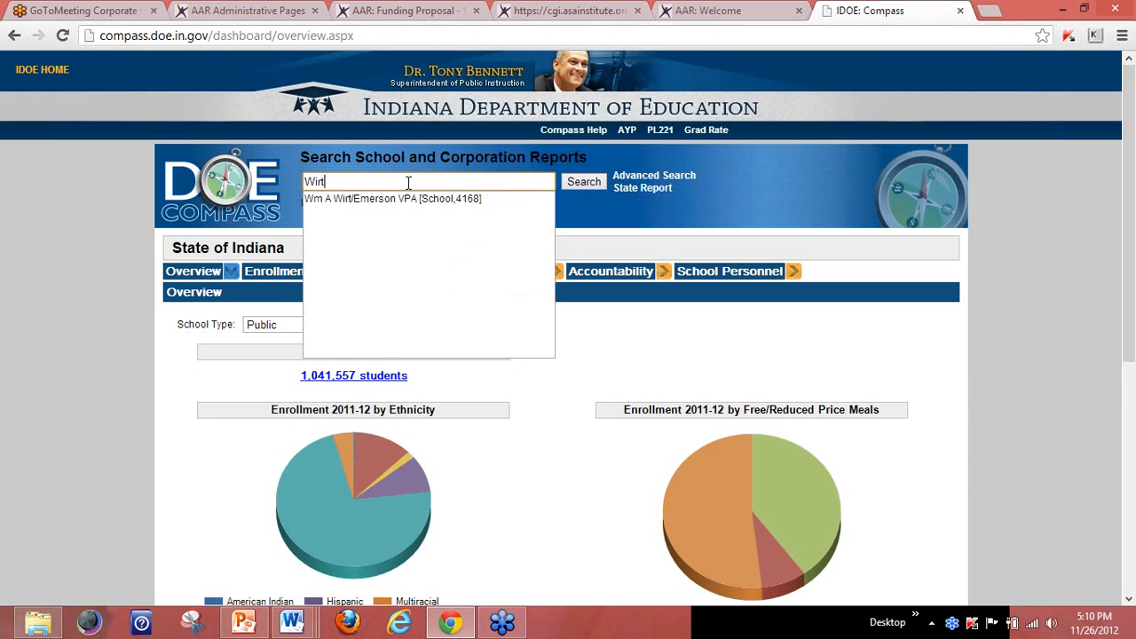
left_click(383, 199)
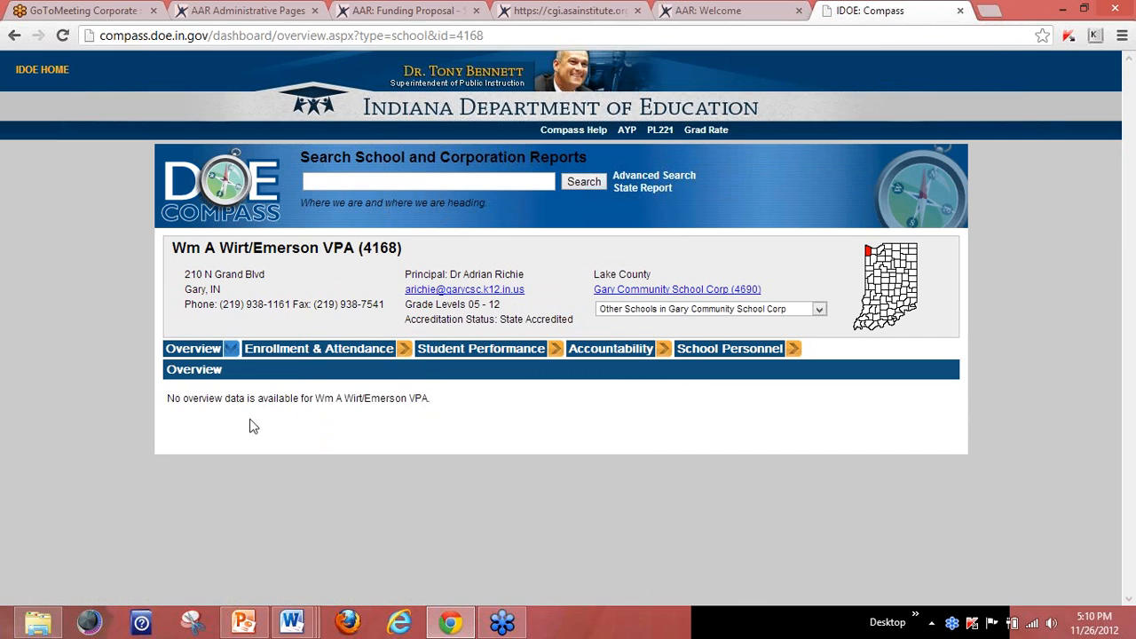
Find West Side Leadership Academy, check its Enrollment & Attendance data, then return to the AAR tab.
mouse_move(435, 352)
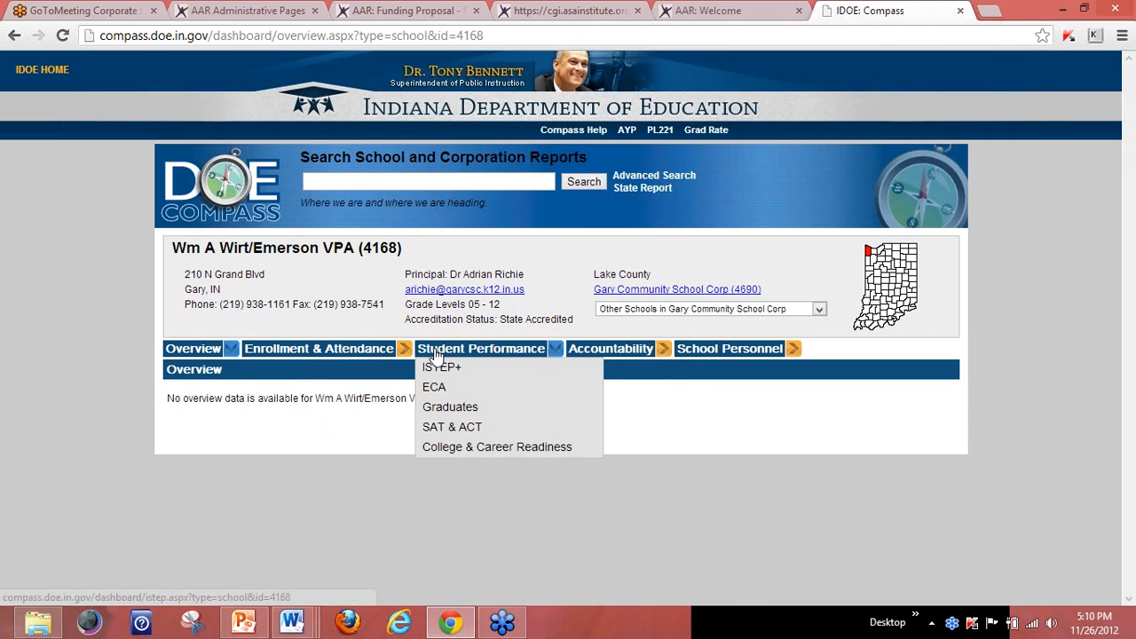
type("west")
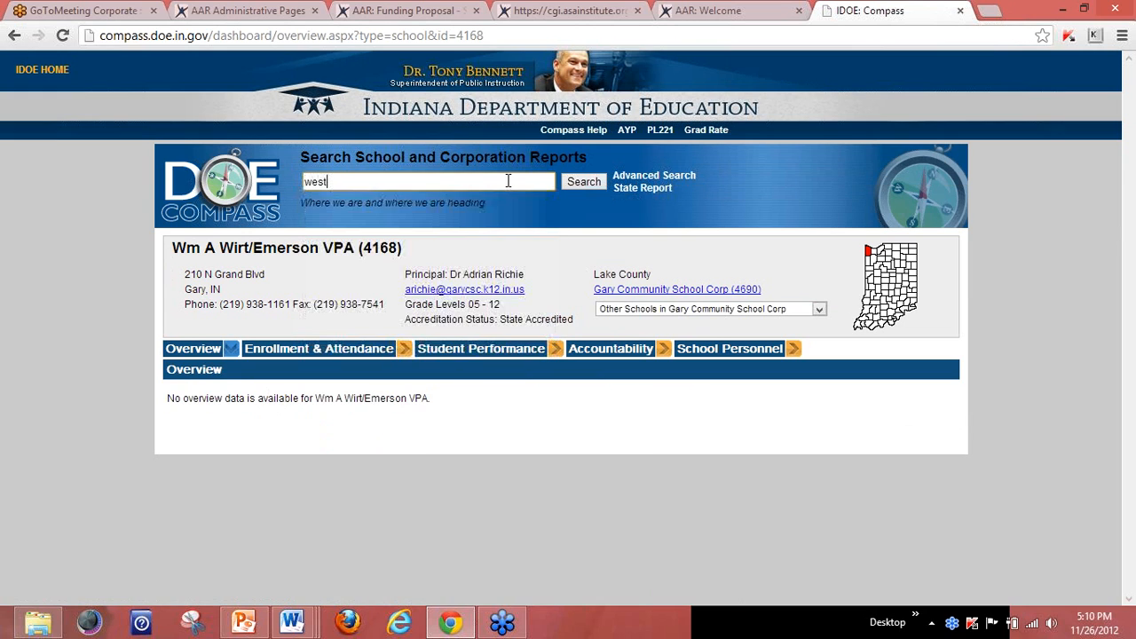
key("Down")
key("Down")
key("Down")
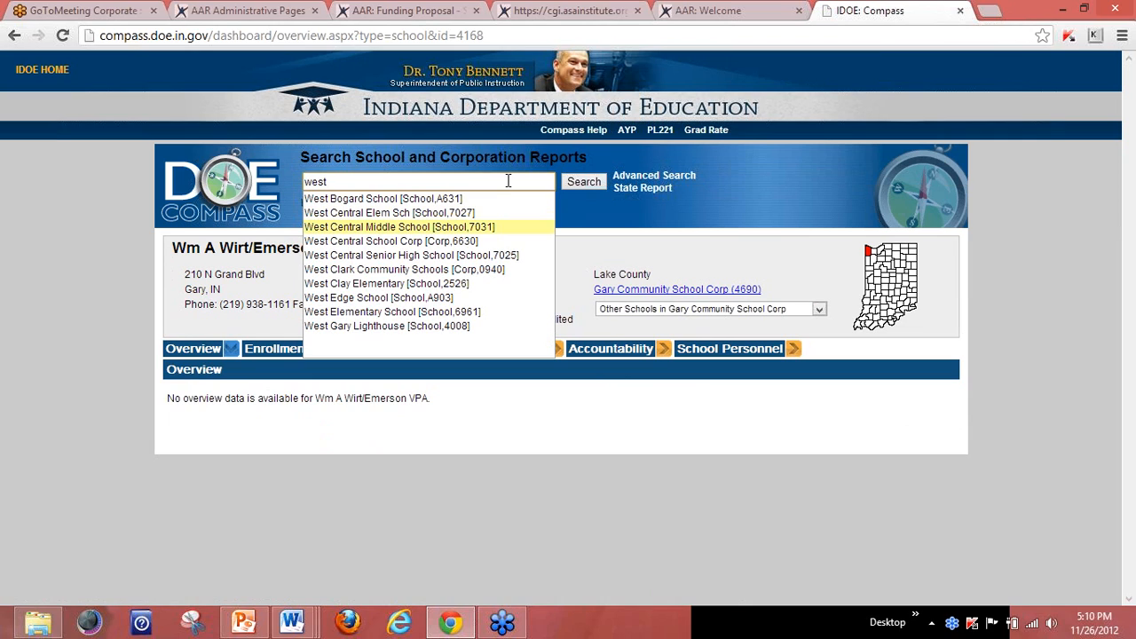
type("side")
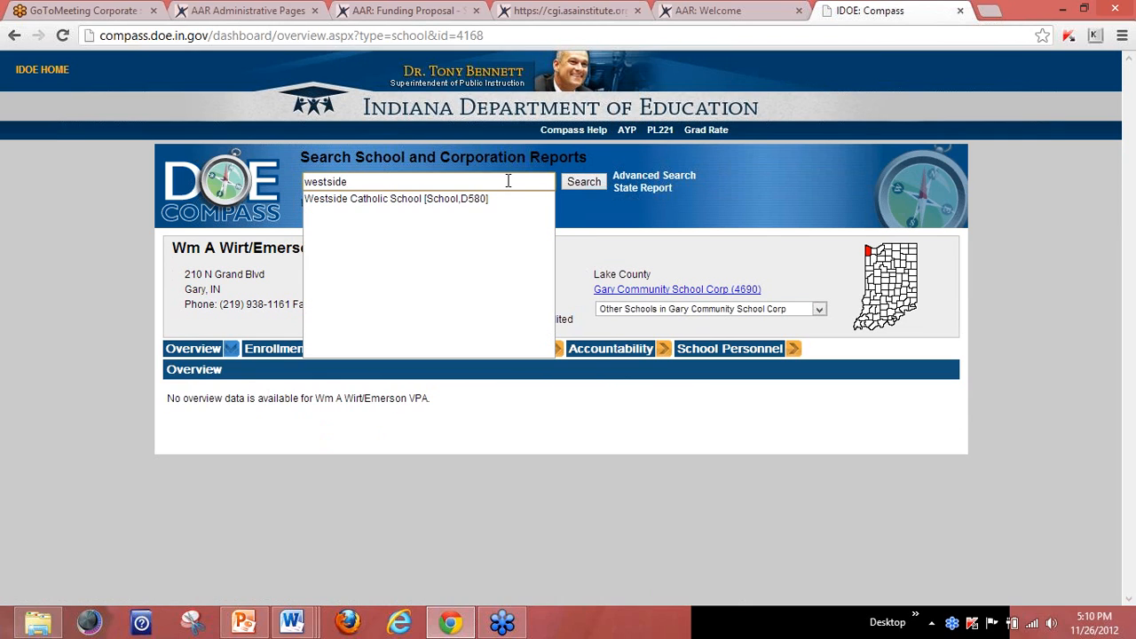
key("BackSpace")
key("BackSpace")
key("BackSpace")
key("BackSpace")
key("BackSpace")
key("BackSpace")
key("BackSpace")
key("BackSpace")
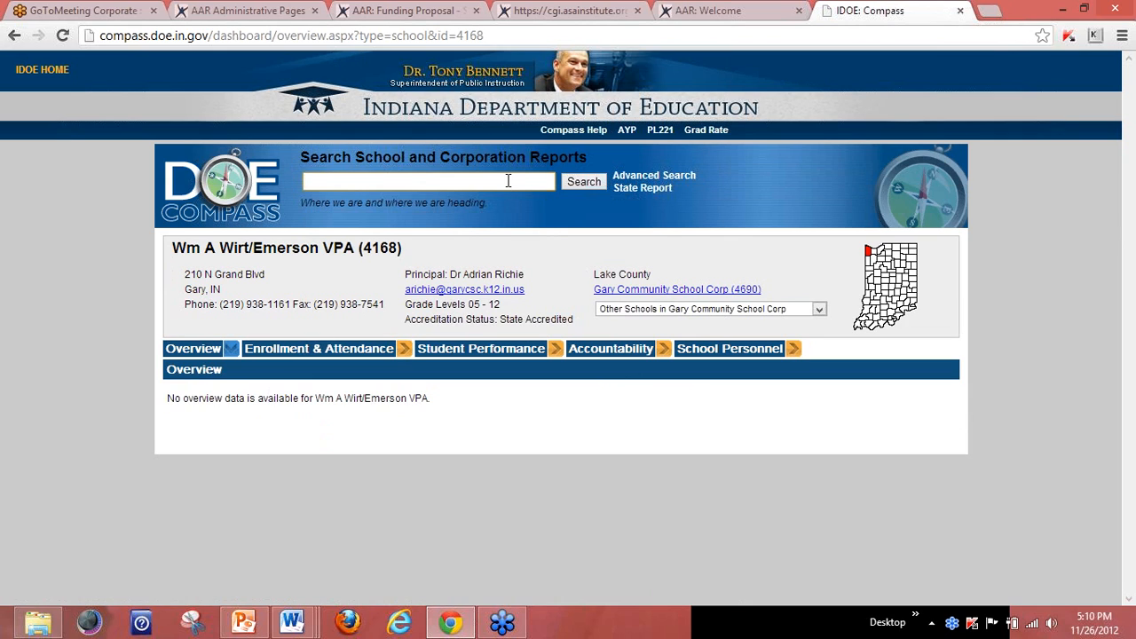
type("West Side")
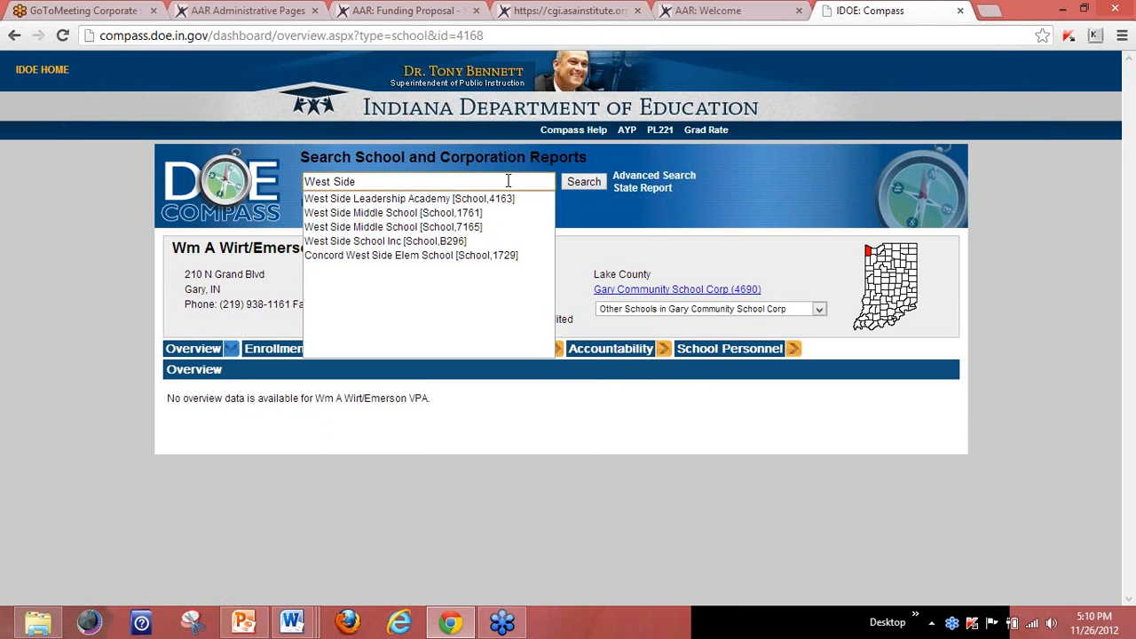
left_click(462, 198)
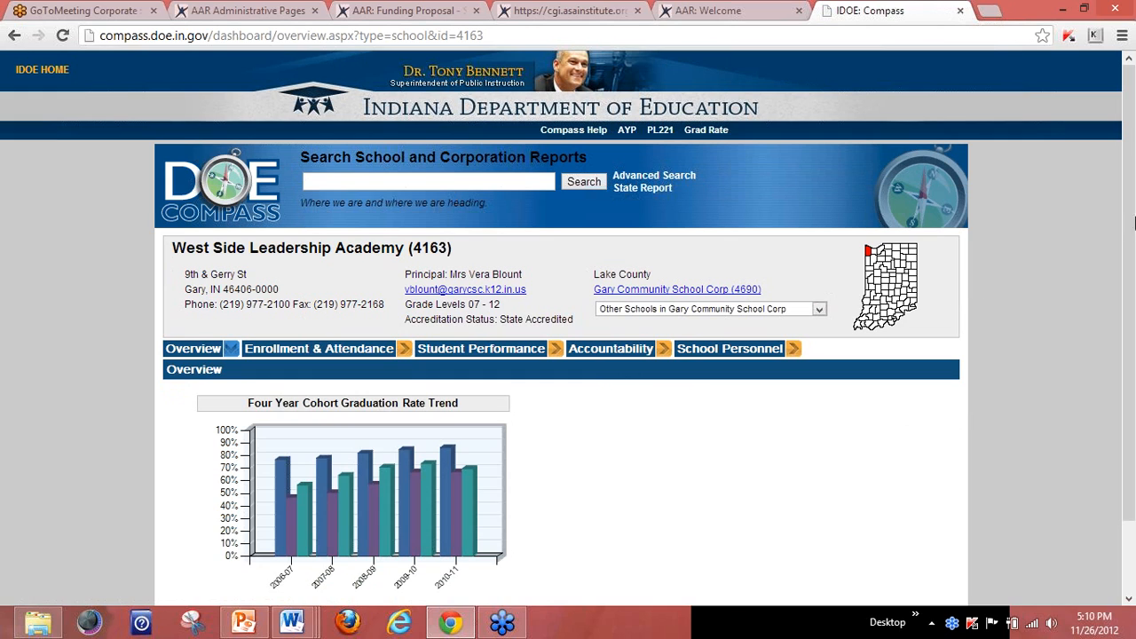
scroll(1130, 205, "down", 1)
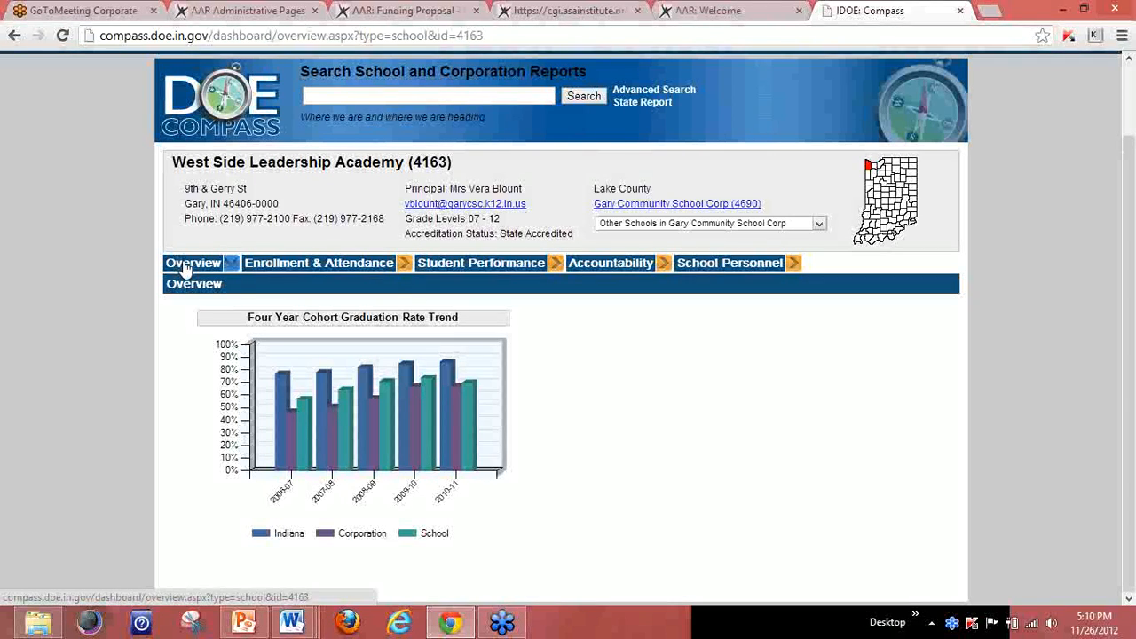
left_click(274, 264)
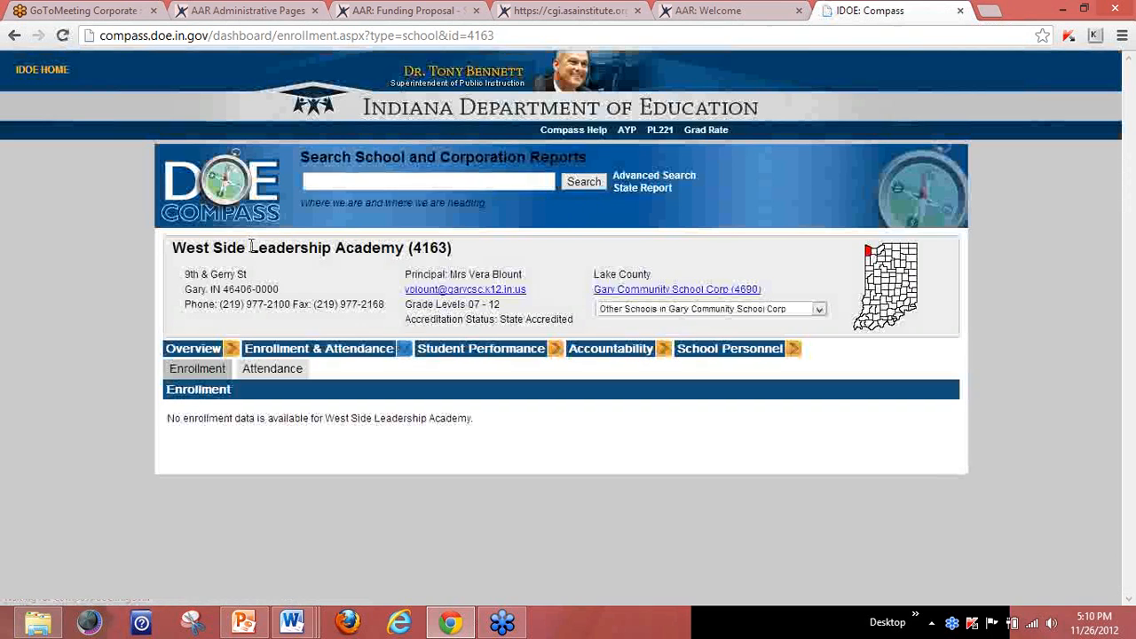
mouse_move(483, 348)
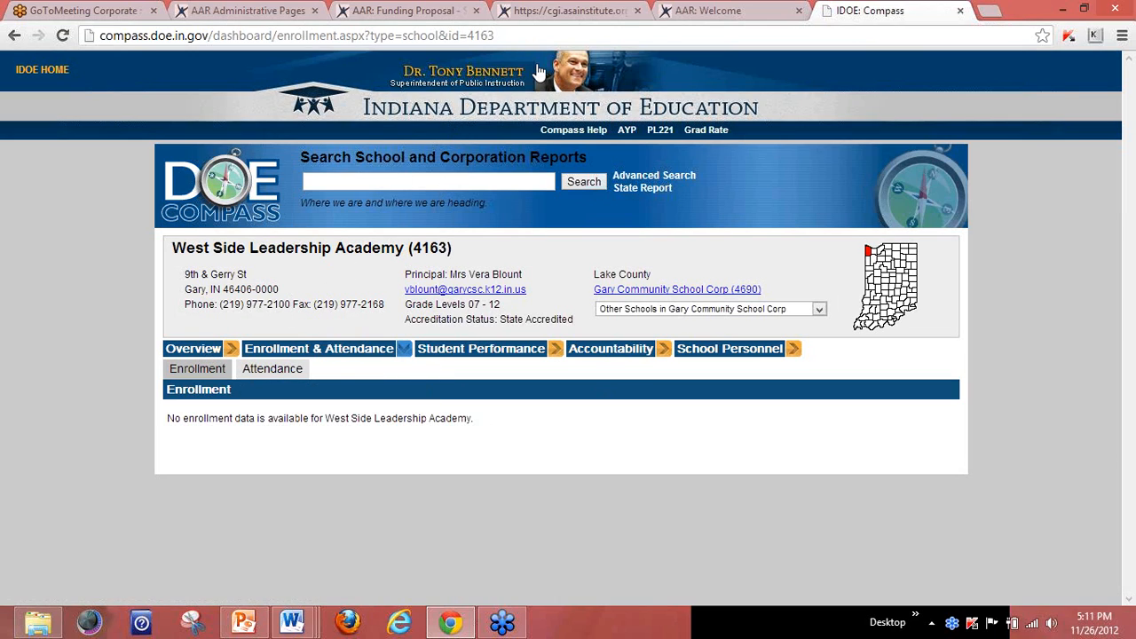
left_click(457, 11)
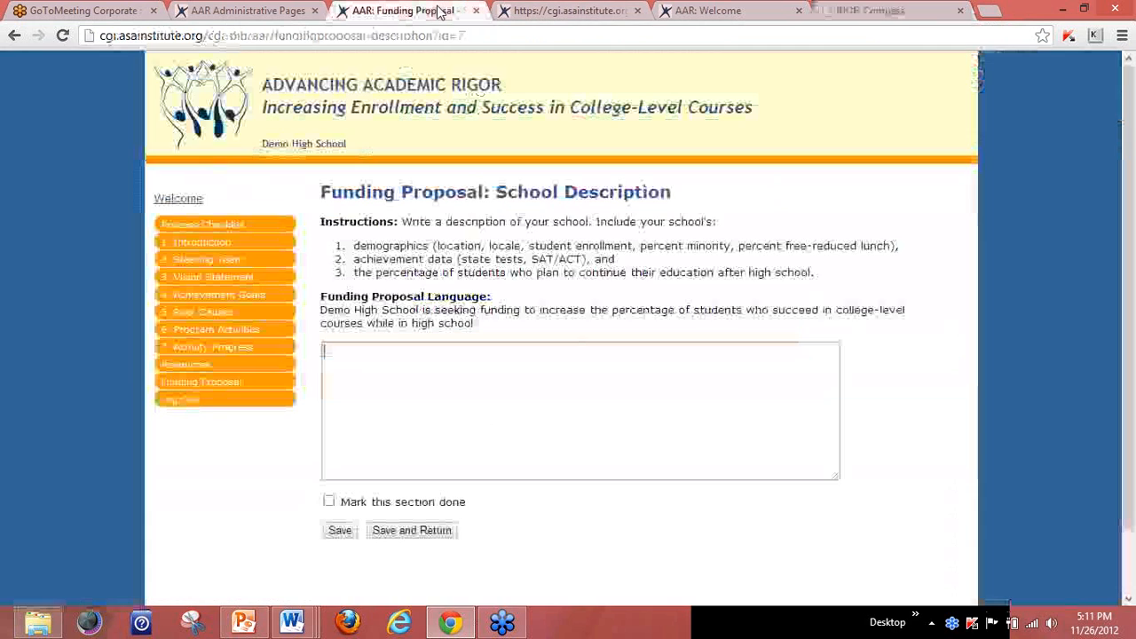
Mark School Description done, save it, and open the Goals section.
left_click(328, 502)
left_click(390, 531)
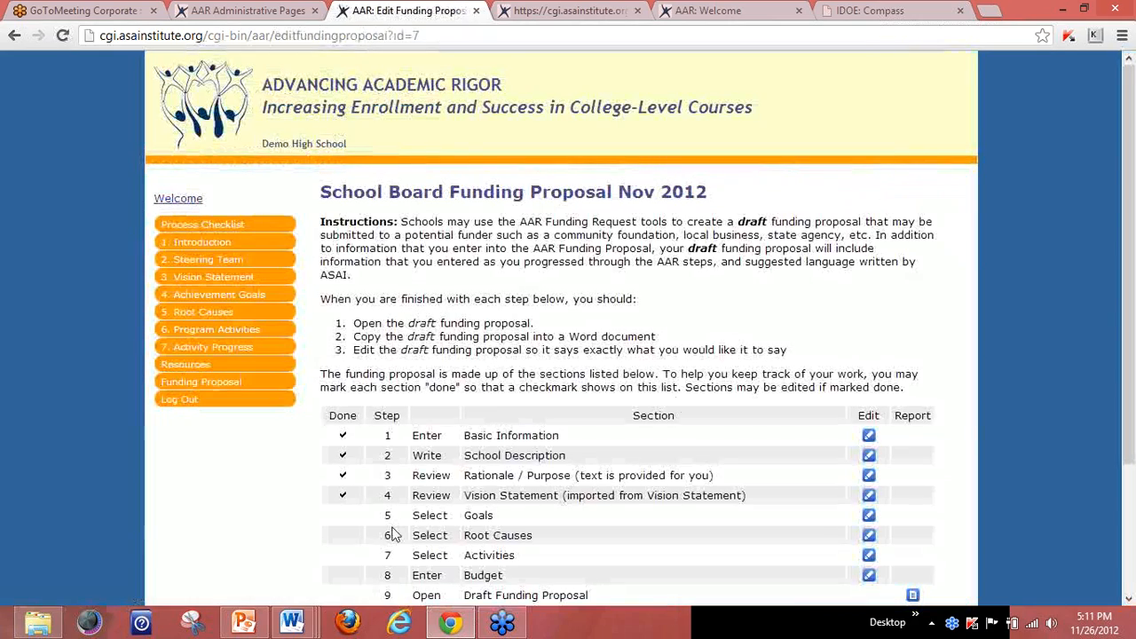
scroll(1133, 206, "down", 2)
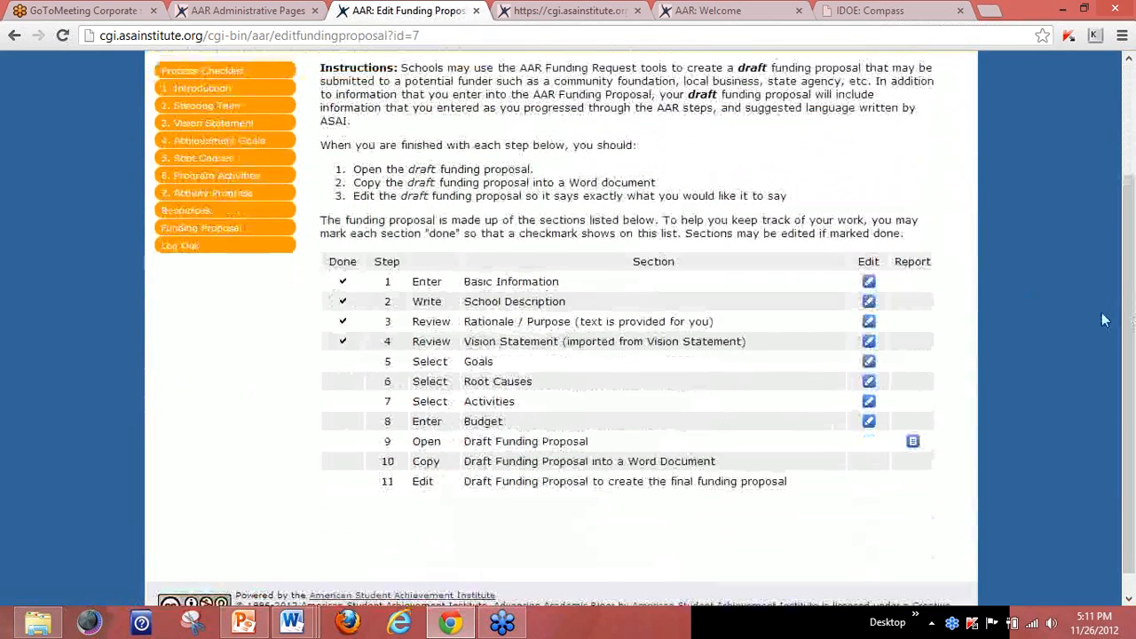
left_click(870, 362)
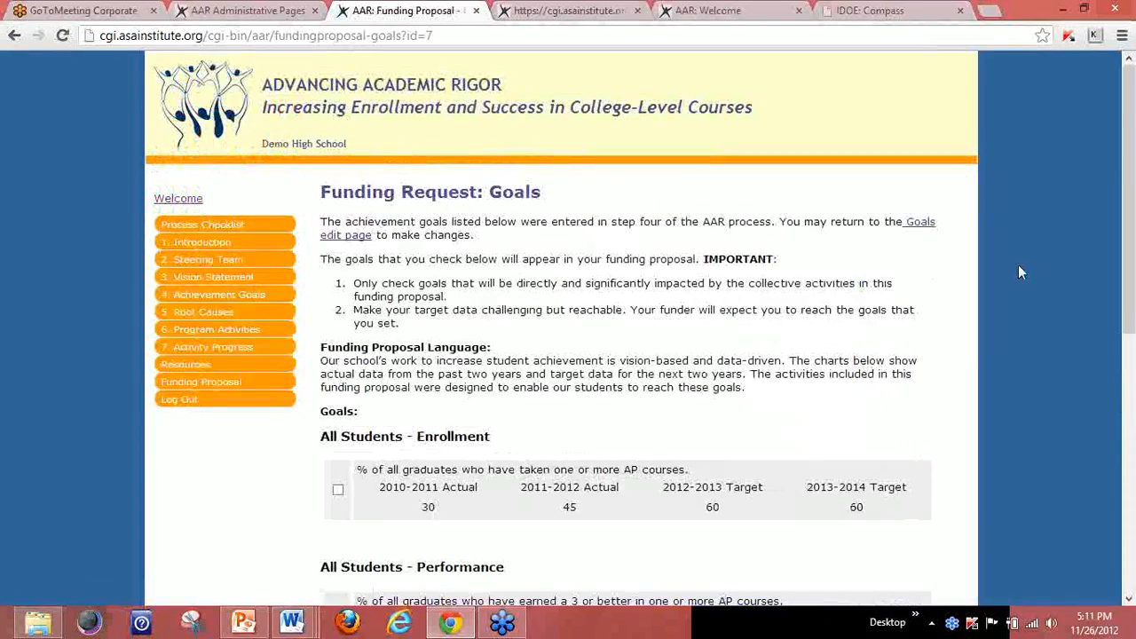
Select the All Students and Free/Reduced Lunch AP enrollment goals, mark Goals done, and save.
left_click_drag(1120, 175, 1117, 303)
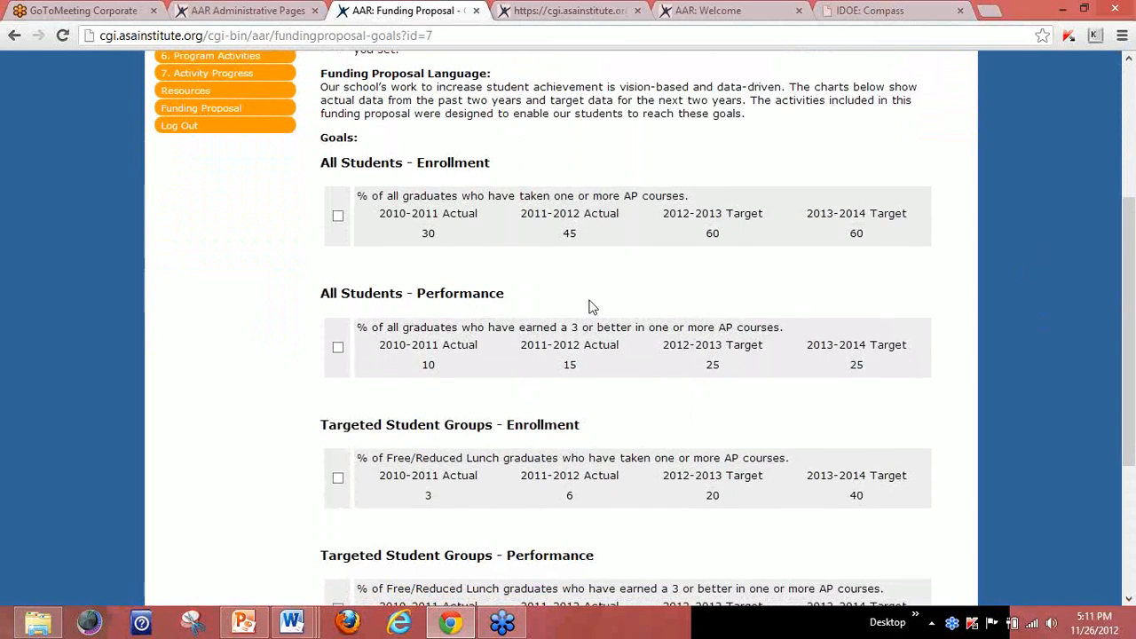
left_click(338, 219)
left_click_drag(1131, 222, 1131, 289)
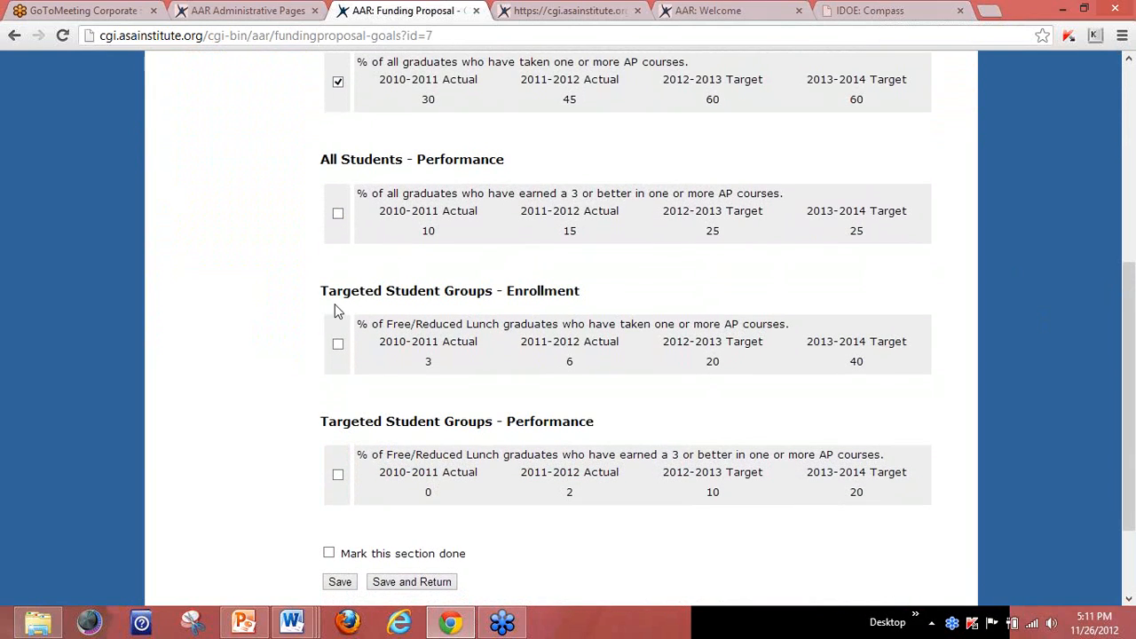
left_click_drag(358, 326, 784, 324)
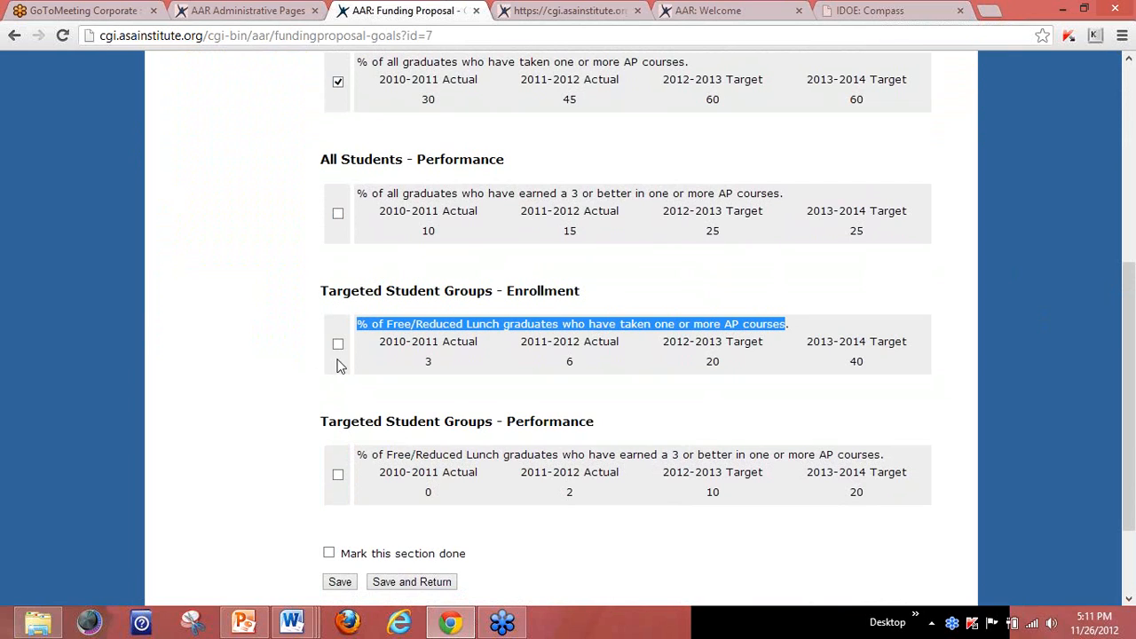
left_click(338, 346)
left_click(328, 554)
left_click(391, 582)
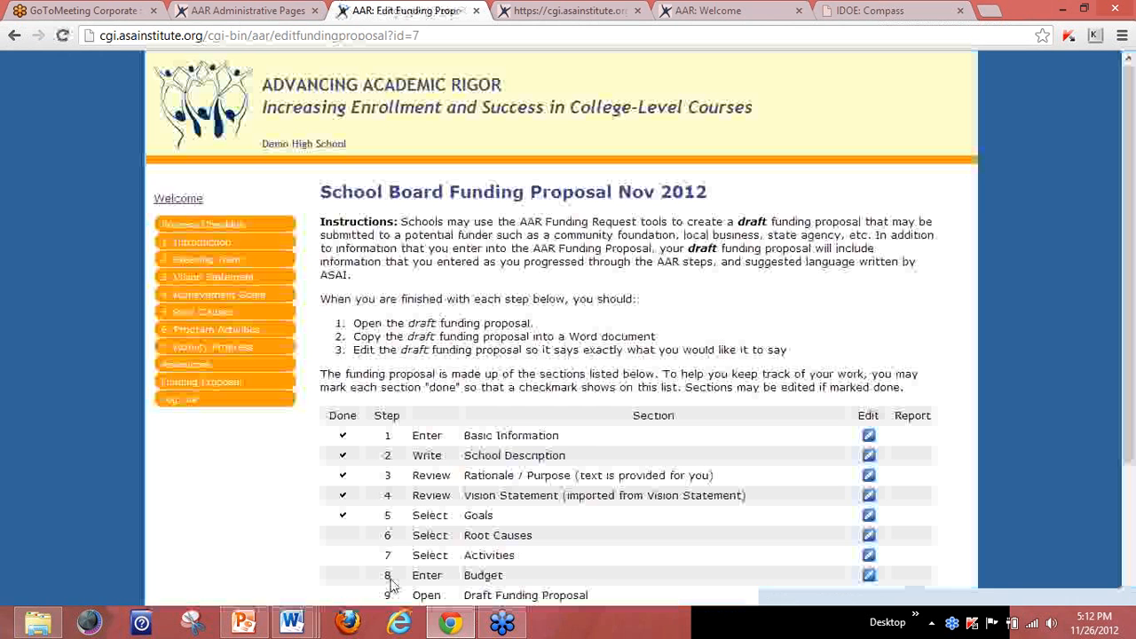
Open the proposal's step 6 Root Causes page and review its two unchecked concerns.
left_click_drag(1126, 222, 1130, 346)
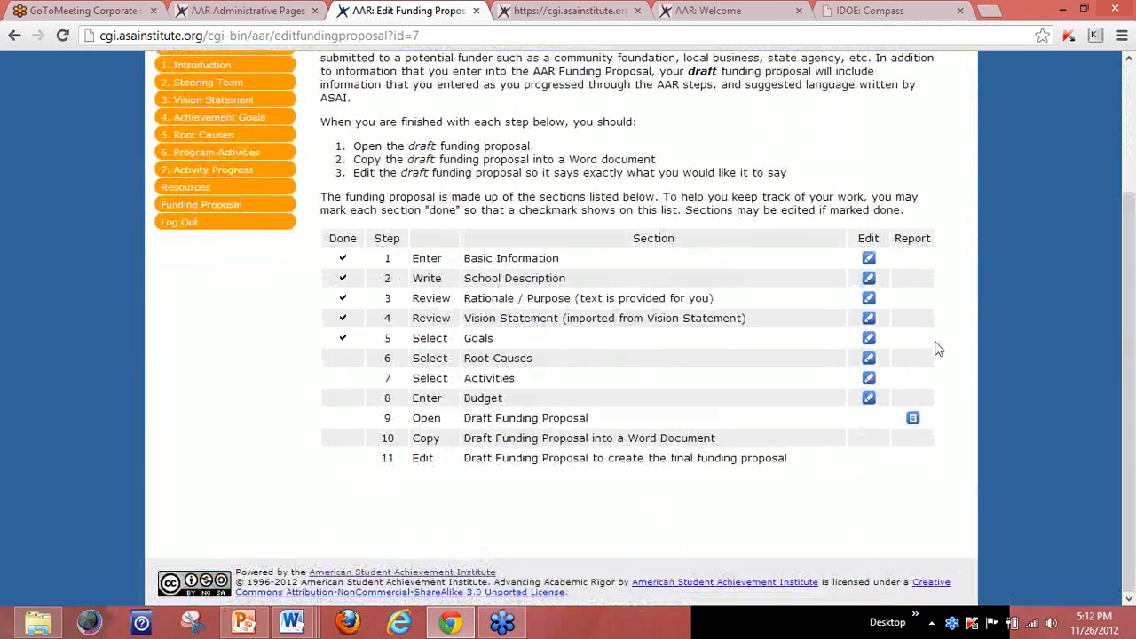
left_click(869, 359)
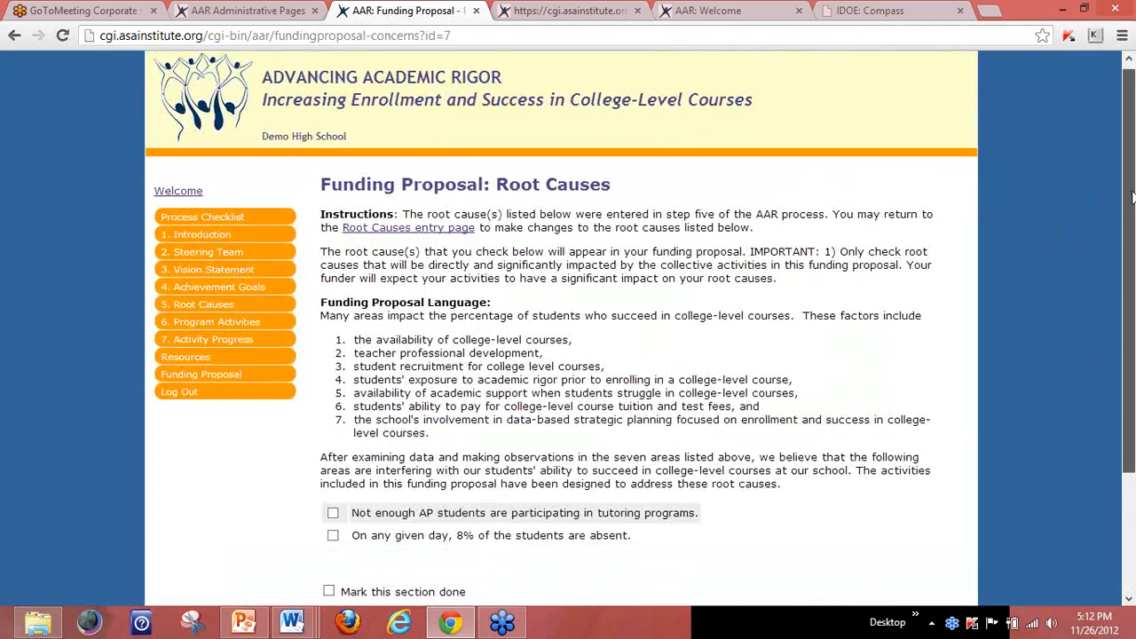
scroll(1101, 257, "down", 2)
scroll(1120, 275, "down", 1)
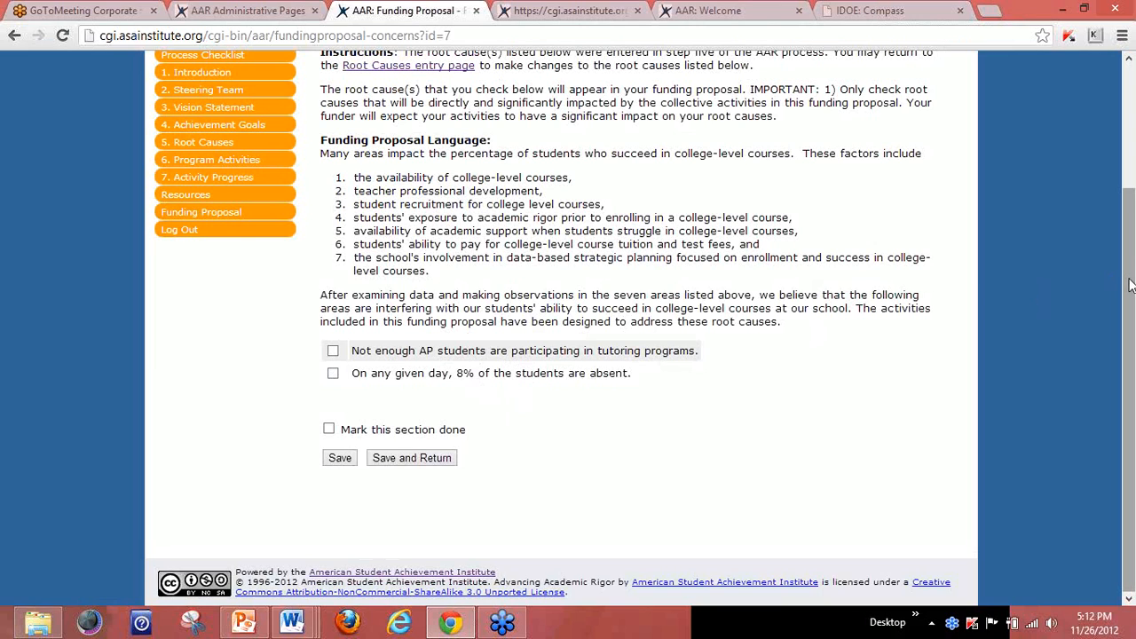
left_click_drag(1130, 284, 1128, 135)
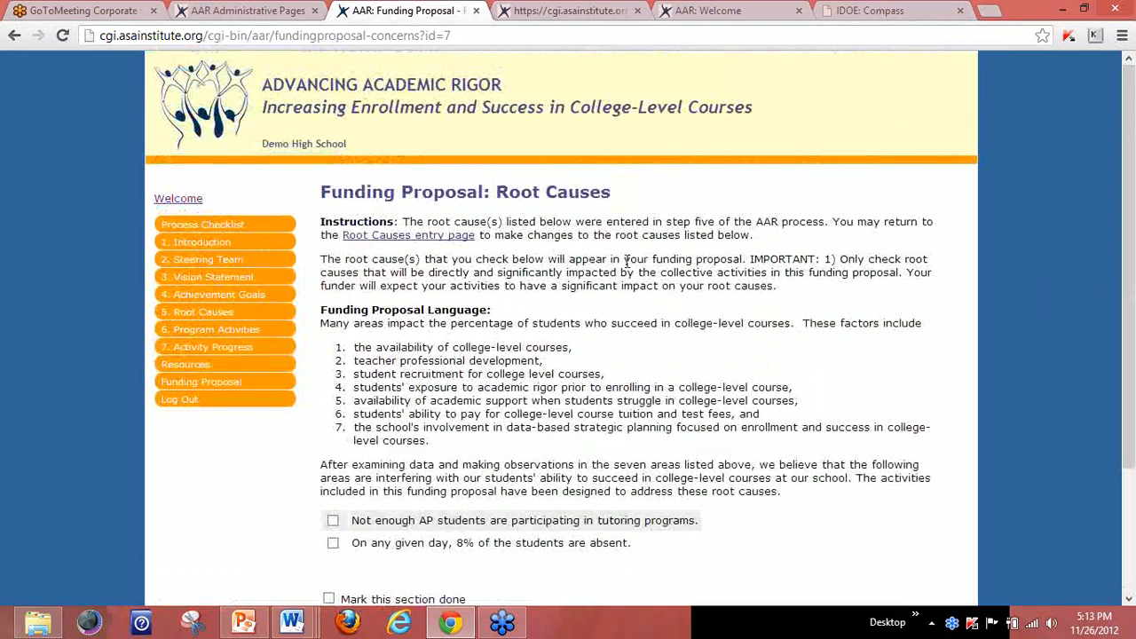
Add and save 'Too few students enroll in AP courses' in the Set Root Causes list.
left_click(408, 236)
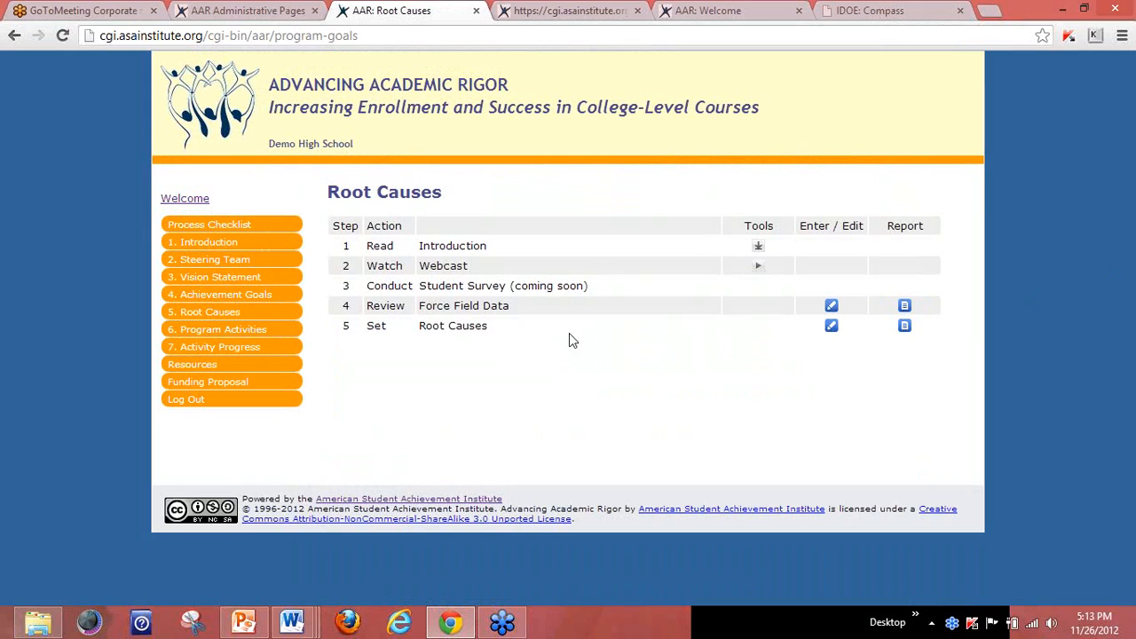
left_click(830, 327)
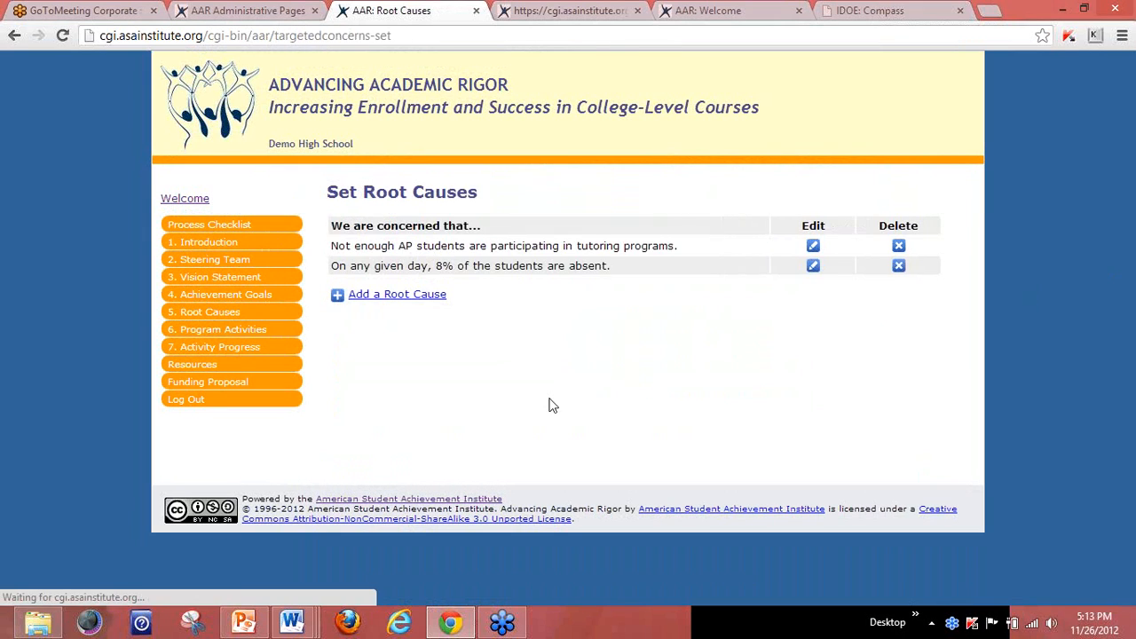
left_click(406, 299)
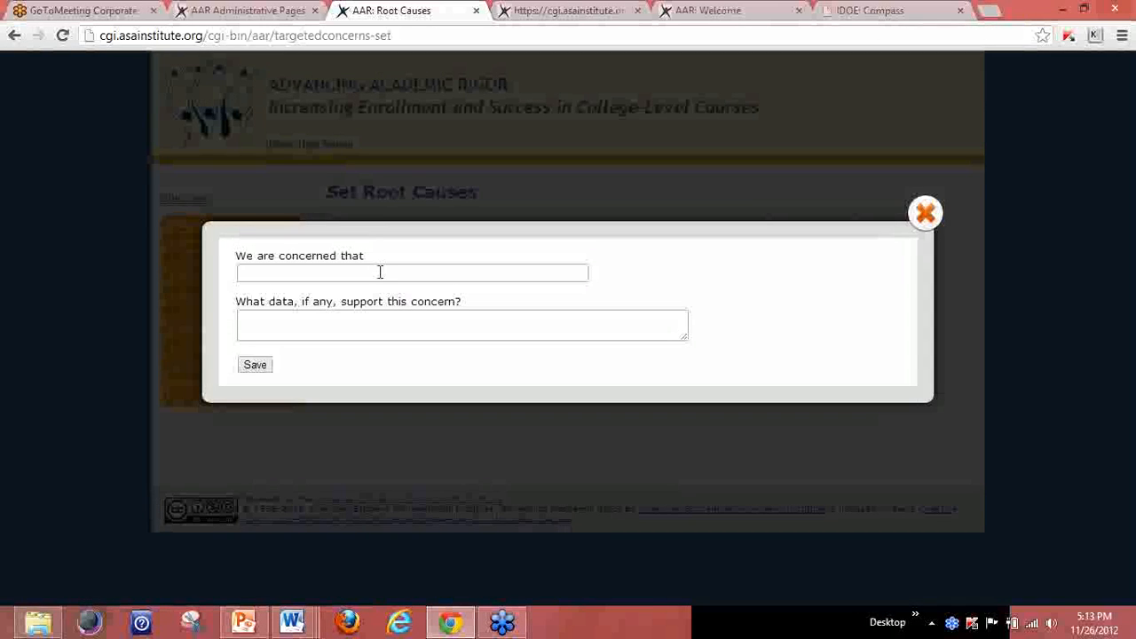
left_click(380, 272)
type("Too few students e")
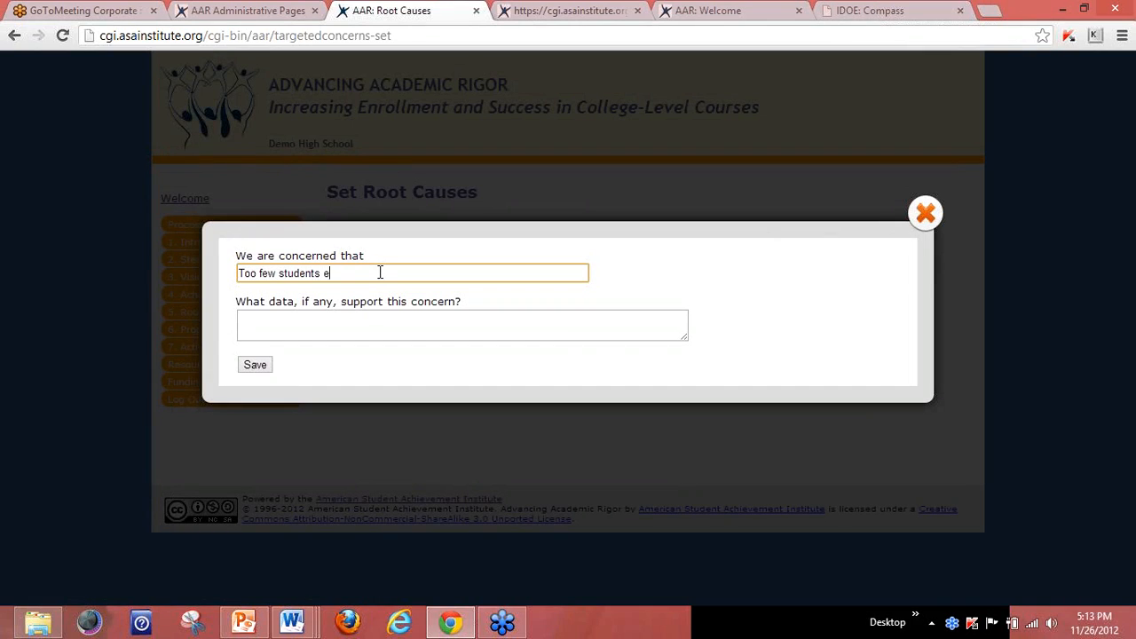
type("nroll in AP courses.")
left_click(265, 366)
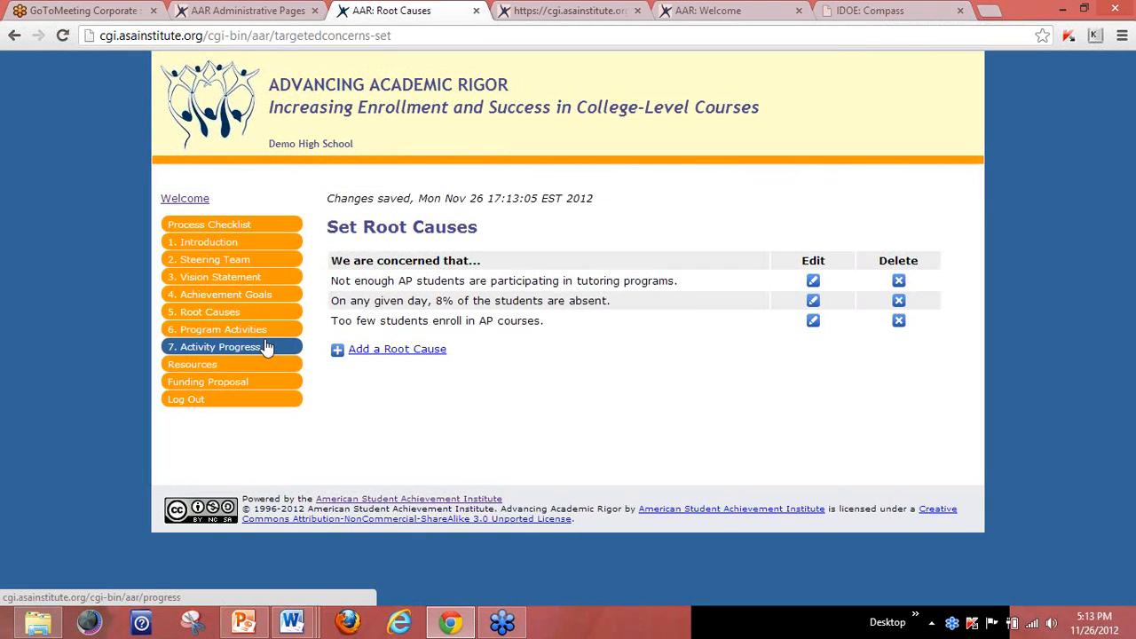
Open the Root Causes section of School Board Funding Proposal Nov 2012.
left_click(238, 391)
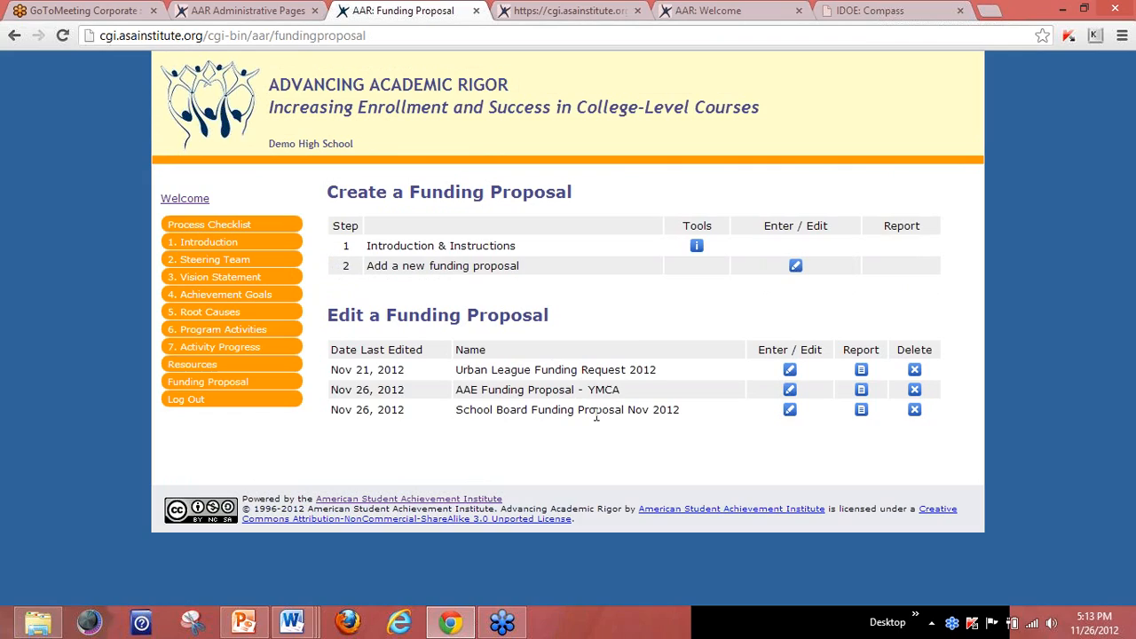
left_click(790, 412)
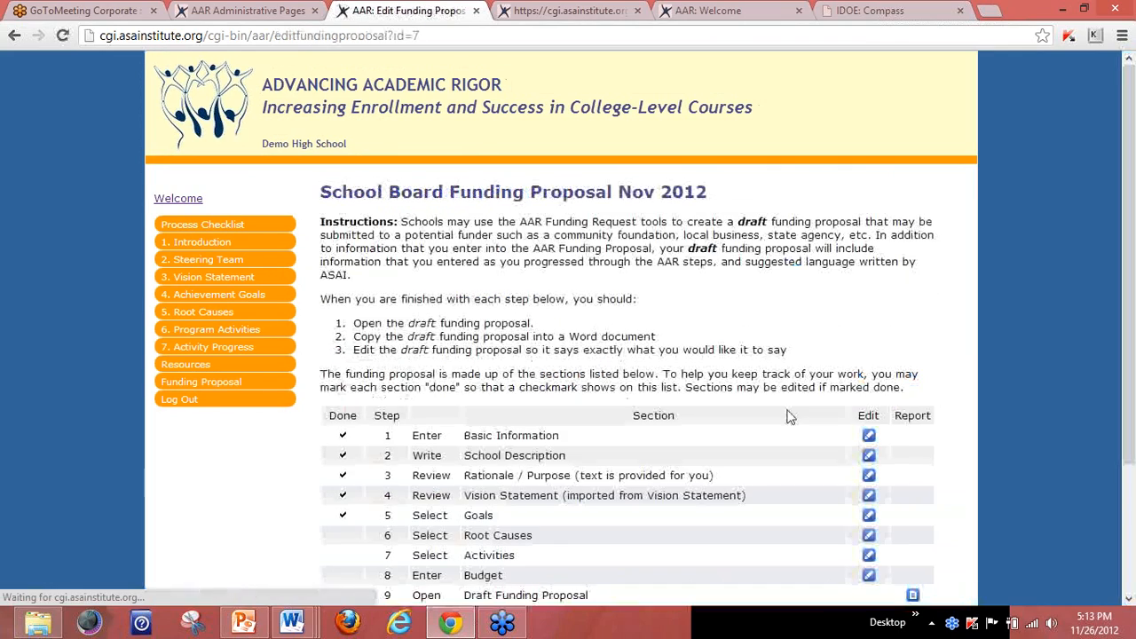
scroll(1131, 313, "down", 3)
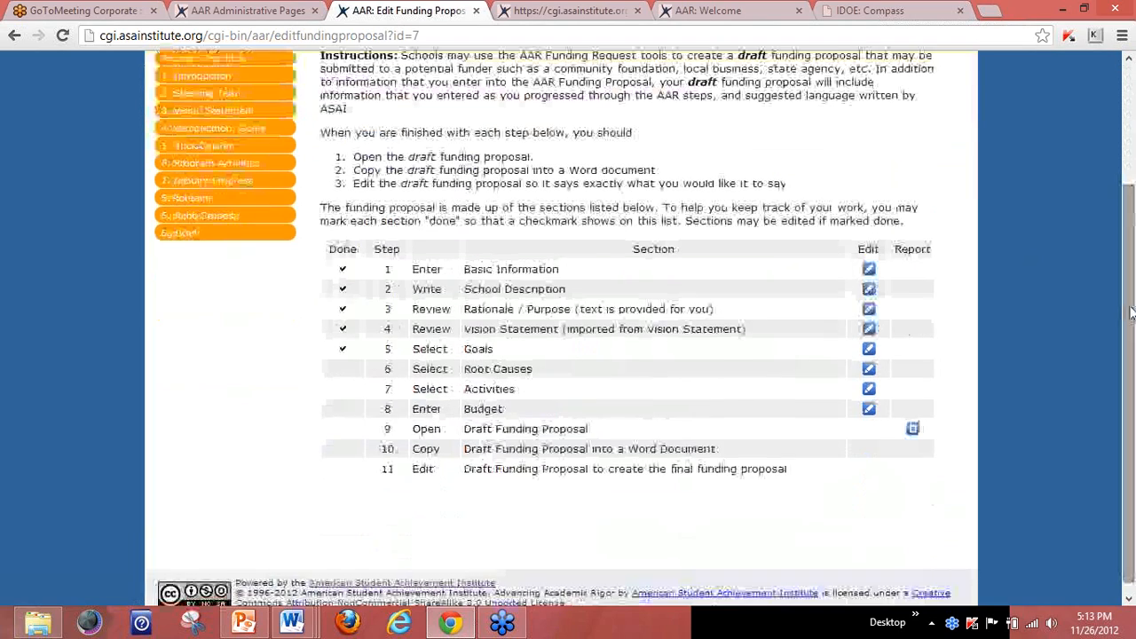
left_click(869, 371)
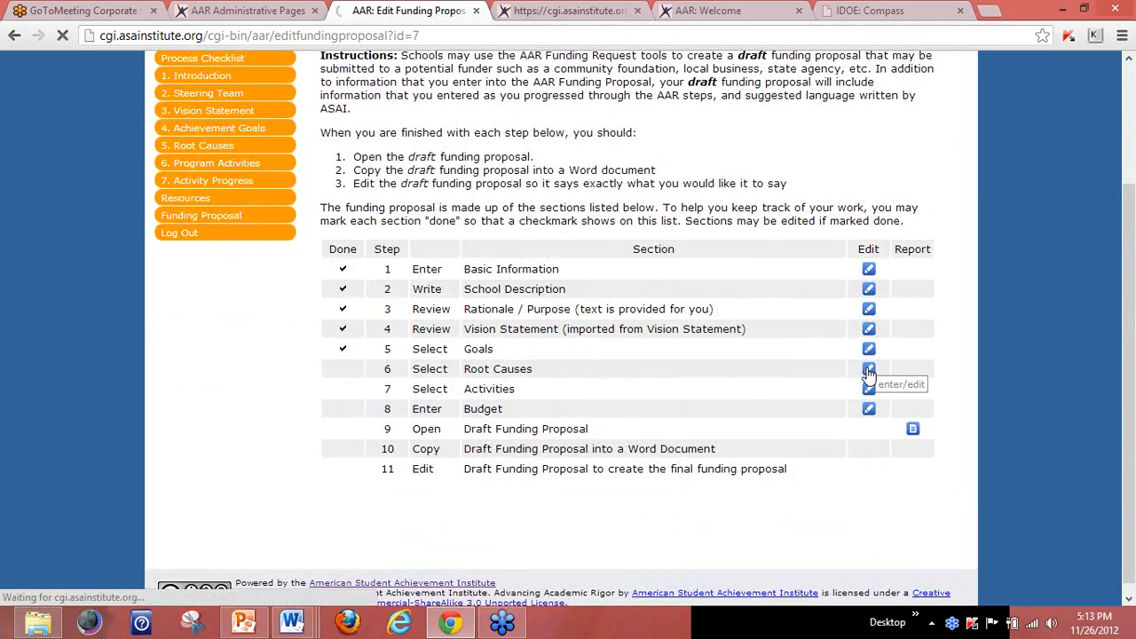
Check the AP enrollment root cause, mark the section done, and save.
scroll(1132, 324, "down", 3)
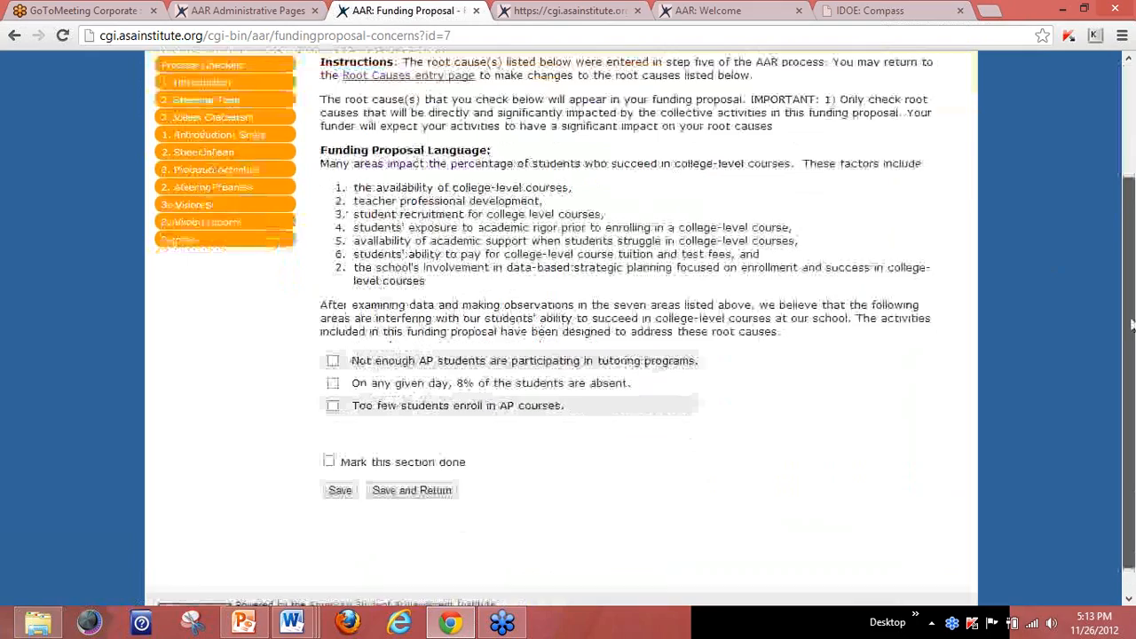
left_click_drag(1131, 321, 1129, 341)
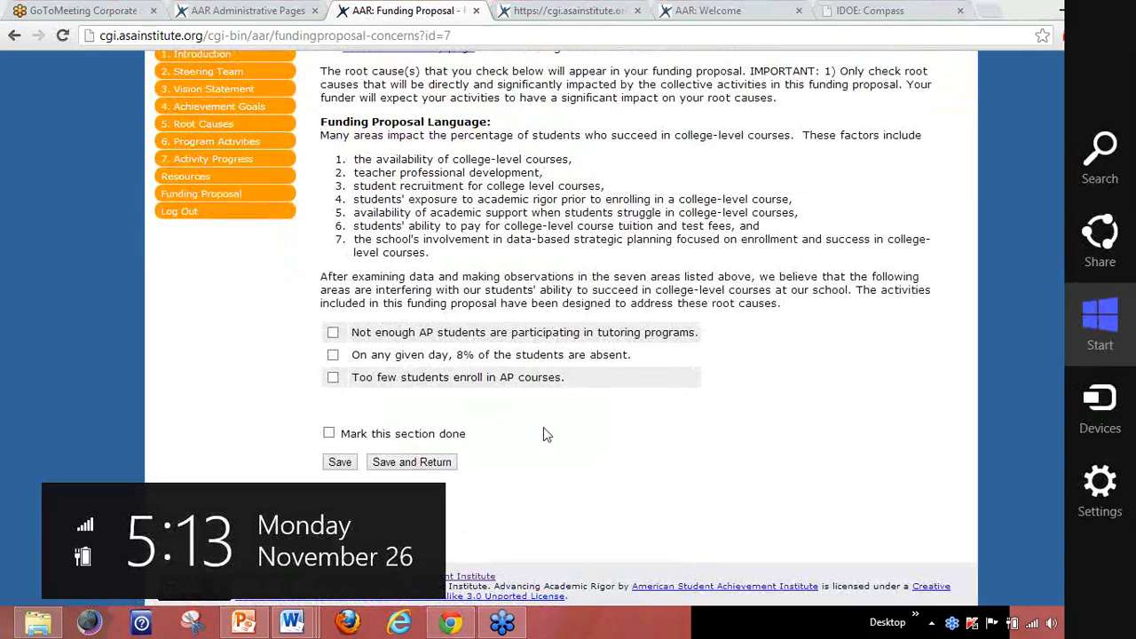
left_click(332, 377)
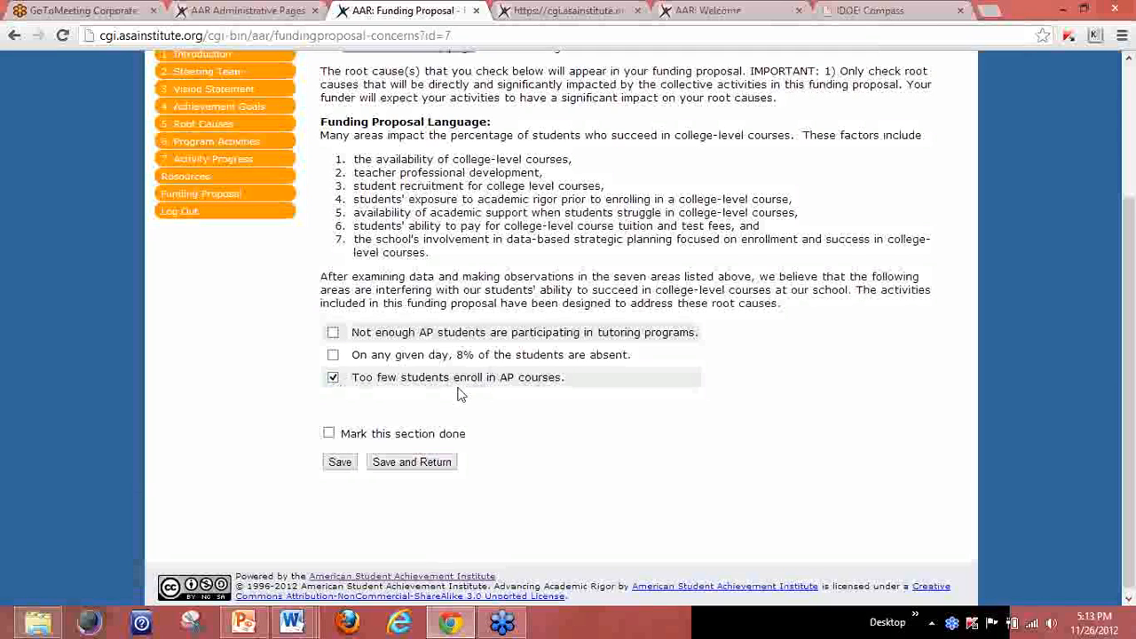
left_click(328, 433)
left_click(399, 464)
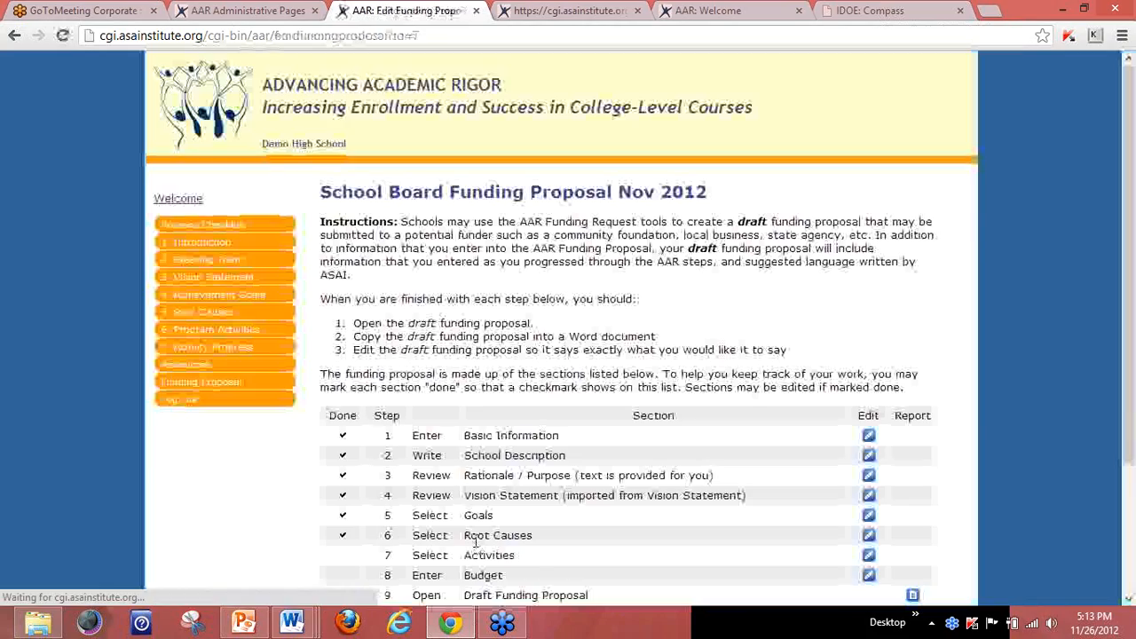
scroll(1132, 244, "down", 3)
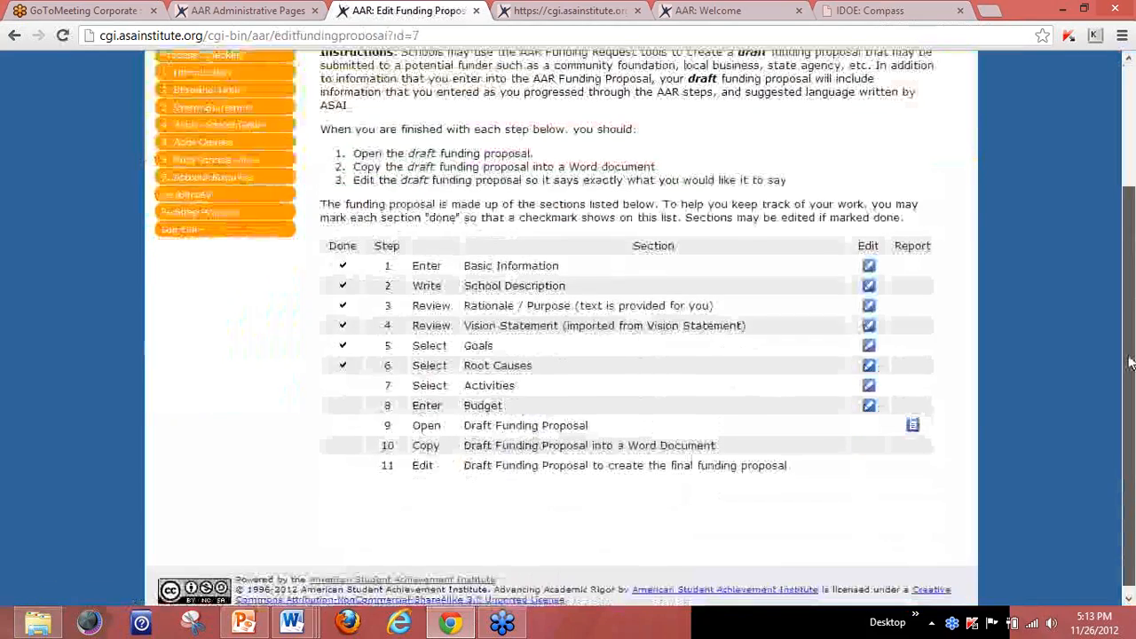
Open the step 7 Activities section of the School Board funding proposal.
left_click(868, 380)
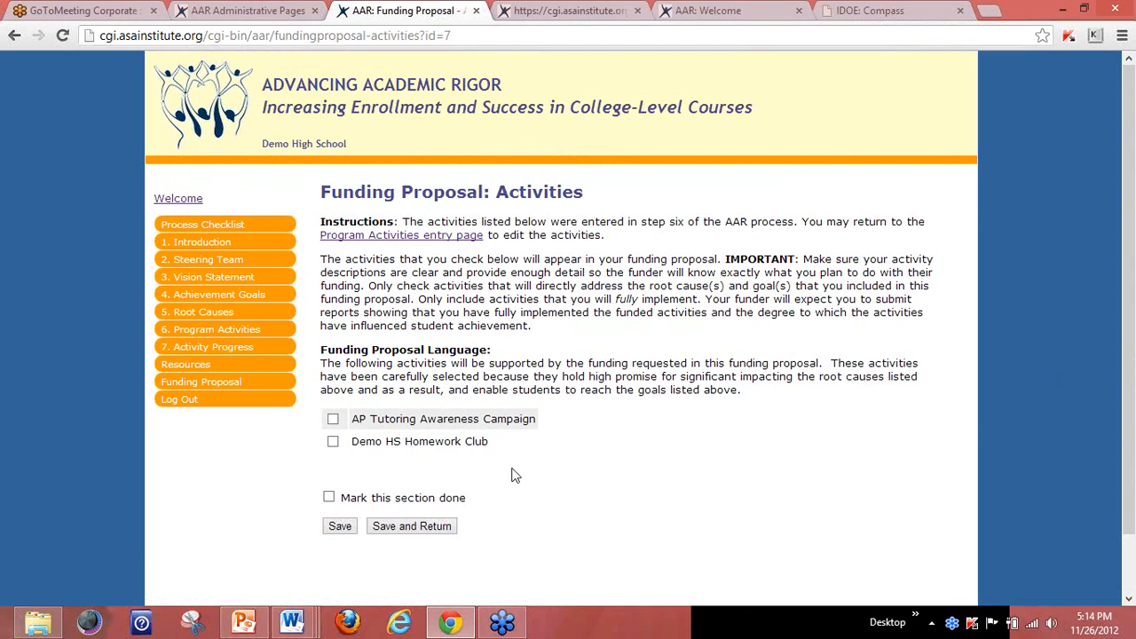
Create an 'AP Recruitment Dinner' activity for invited, incoming 9th graders, with a description.
left_click(377, 236)
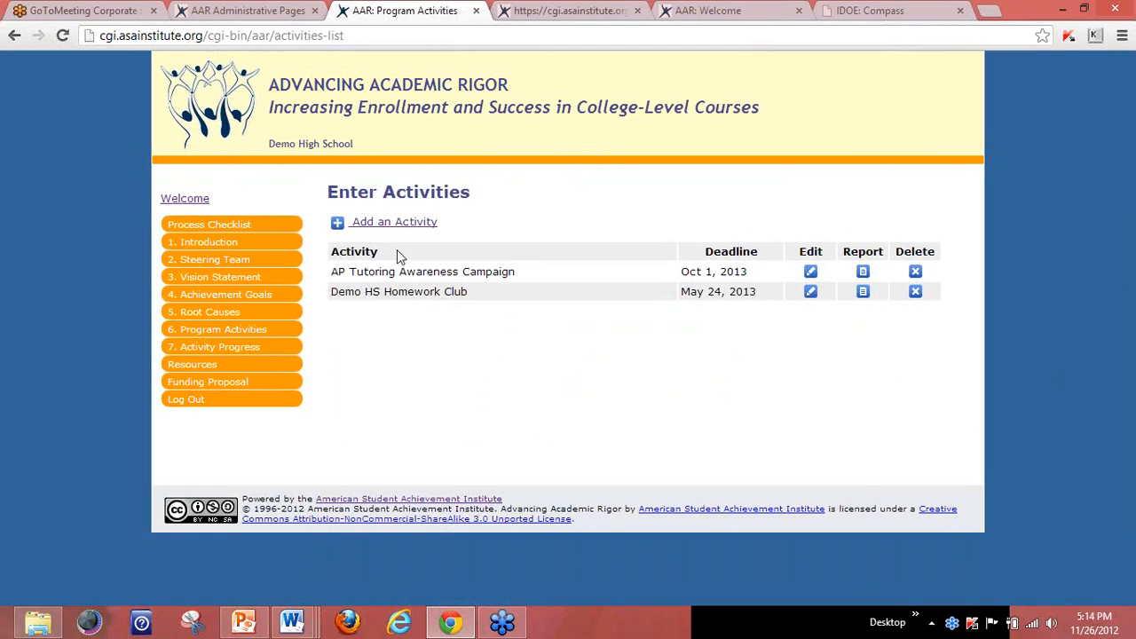
left_click(402, 229)
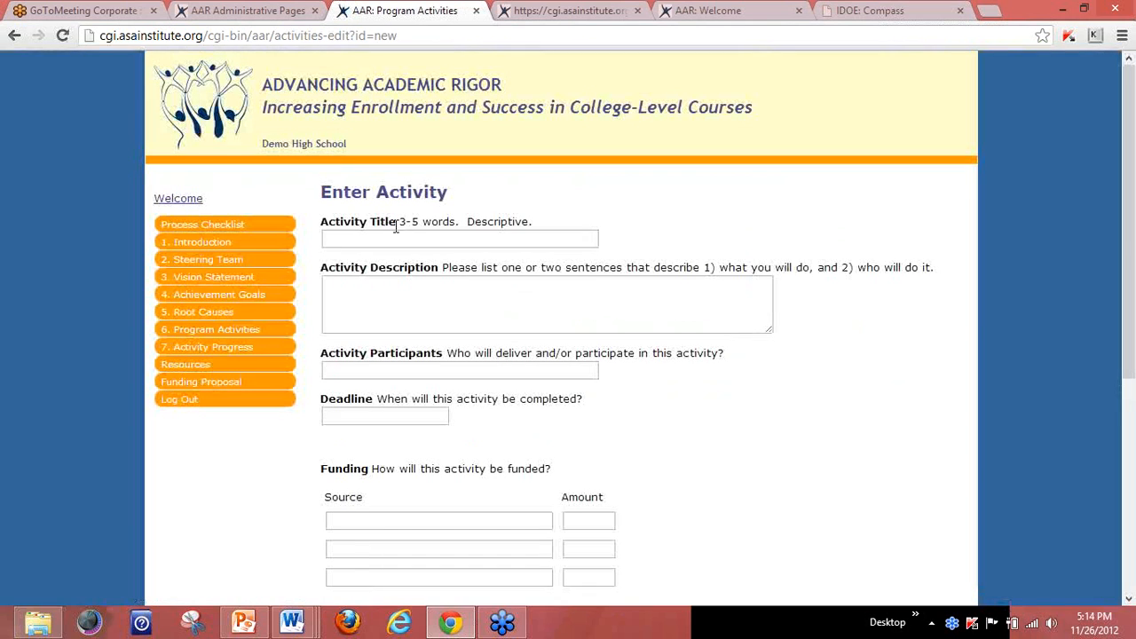
left_click(384, 238)
type("AP ")
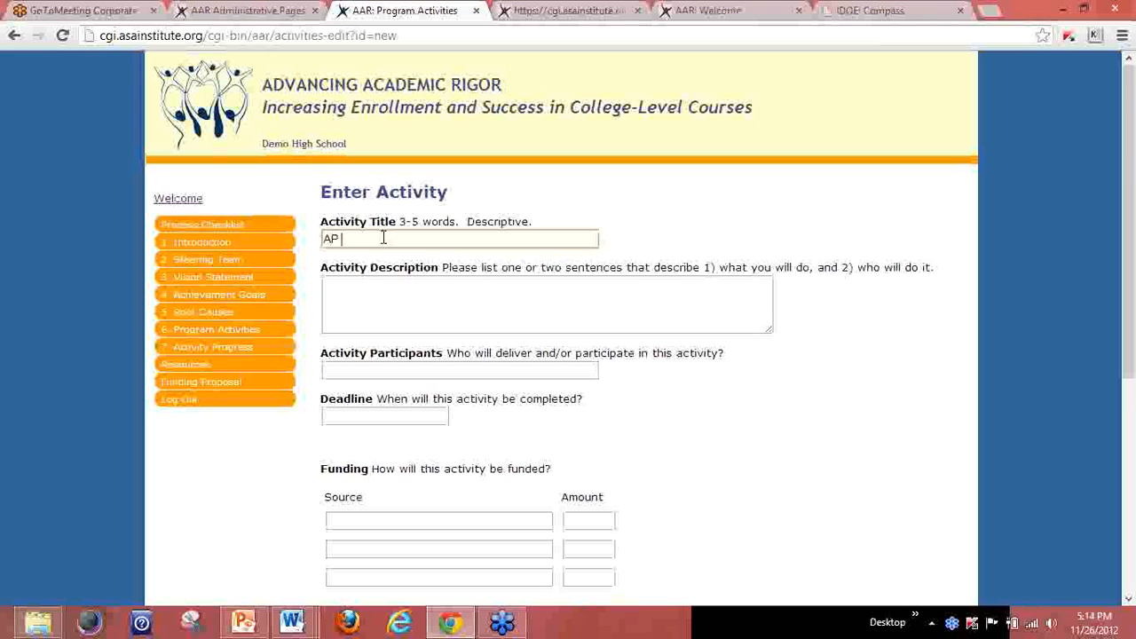
type("Recruitment Dinner")
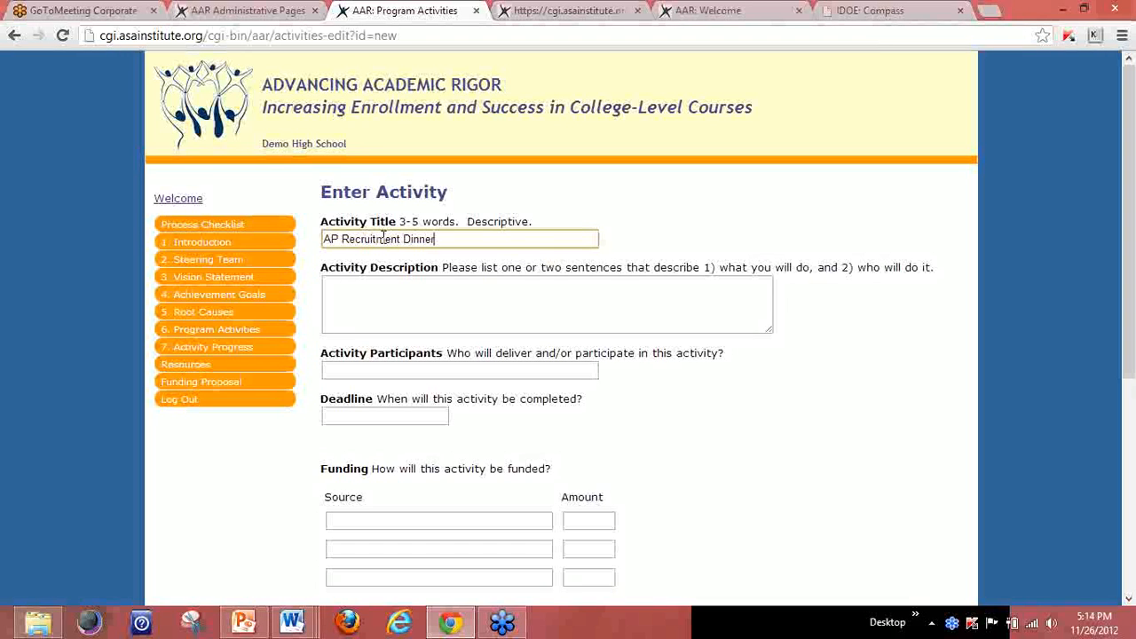
left_click(373, 299)
type("This dinner will . . .")
left_click(370, 369)
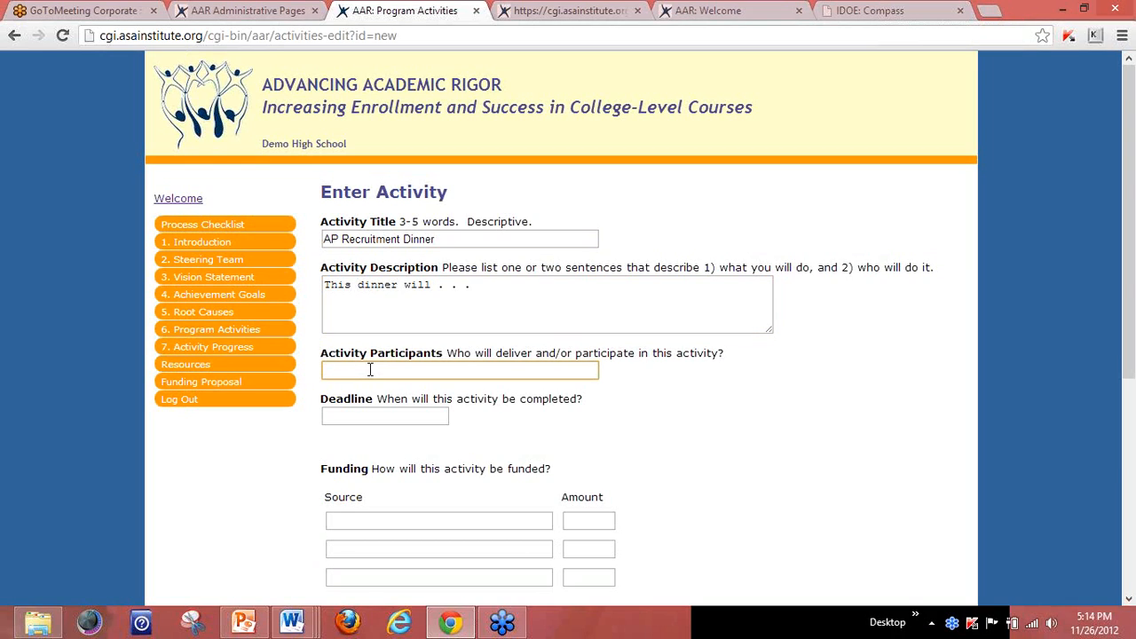
type("Invited, incoming 9th graders")
Set the activity's deadline to Apr 17, 2013.
left_click(364, 417)
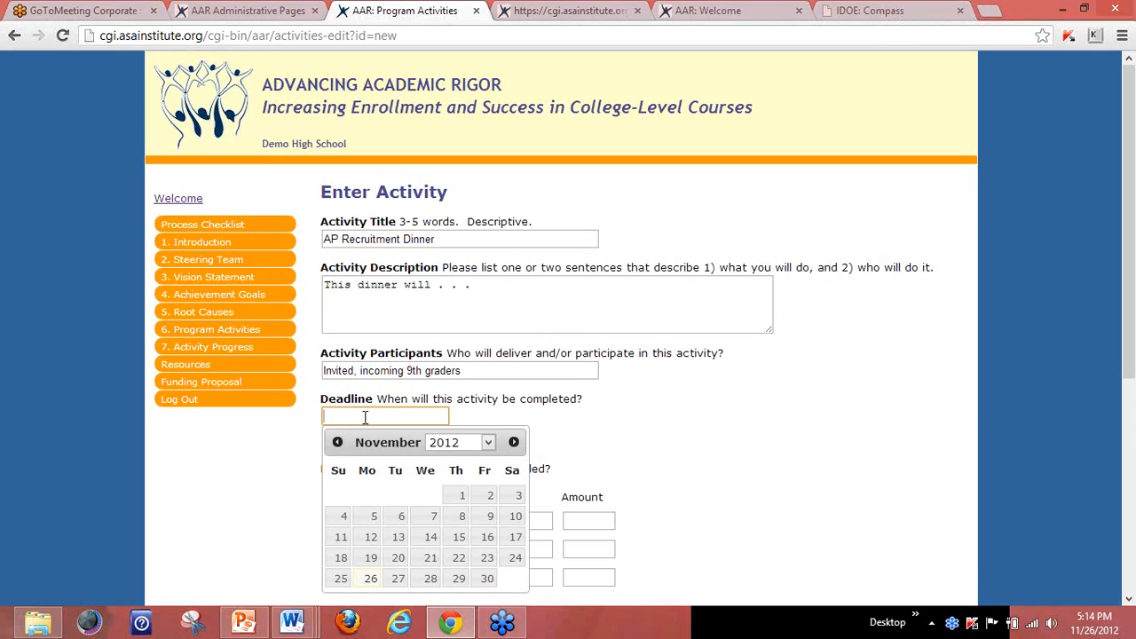
left_click(514, 442)
left_click(514, 443)
left_click(514, 442)
left_click(514, 442)
left_click(514, 442)
left_click(431, 537)
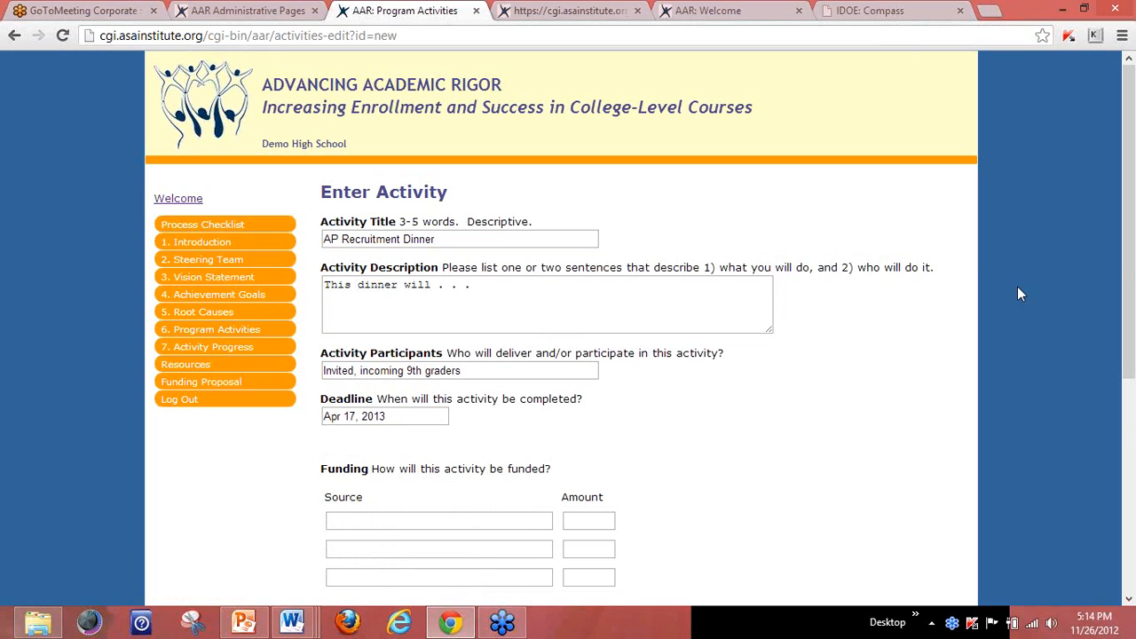
Fund it with $300 from School Board, tag it Student recruitment, and save.
left_click(485, 521)
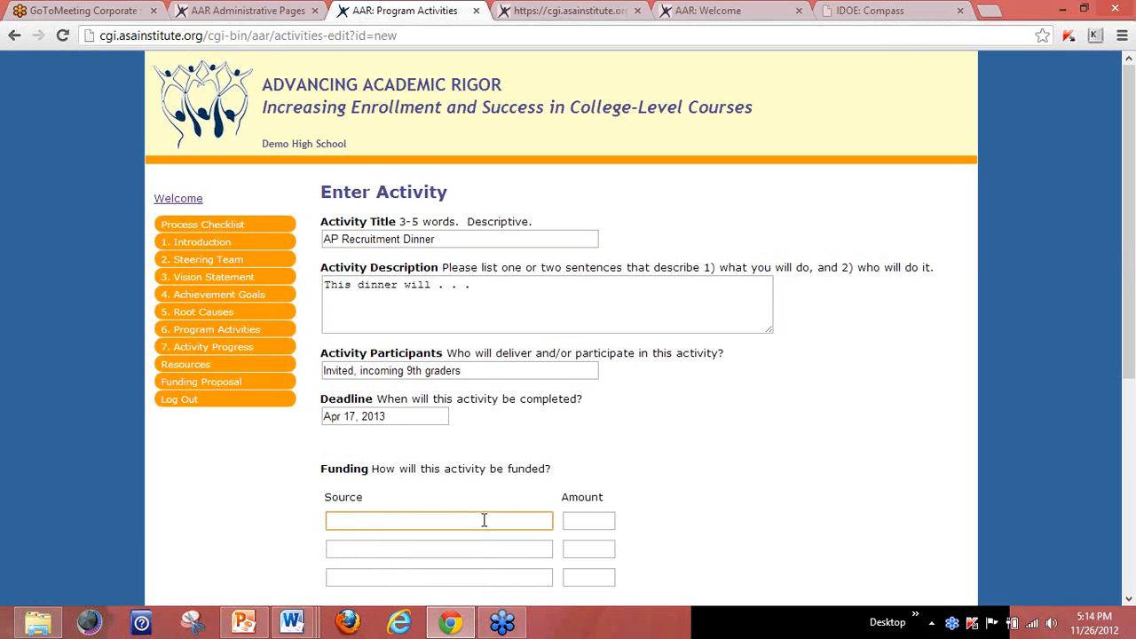
type("School Board")
left_click(596, 521)
type("300")
left_click_drag(1134, 271, 1134, 532)
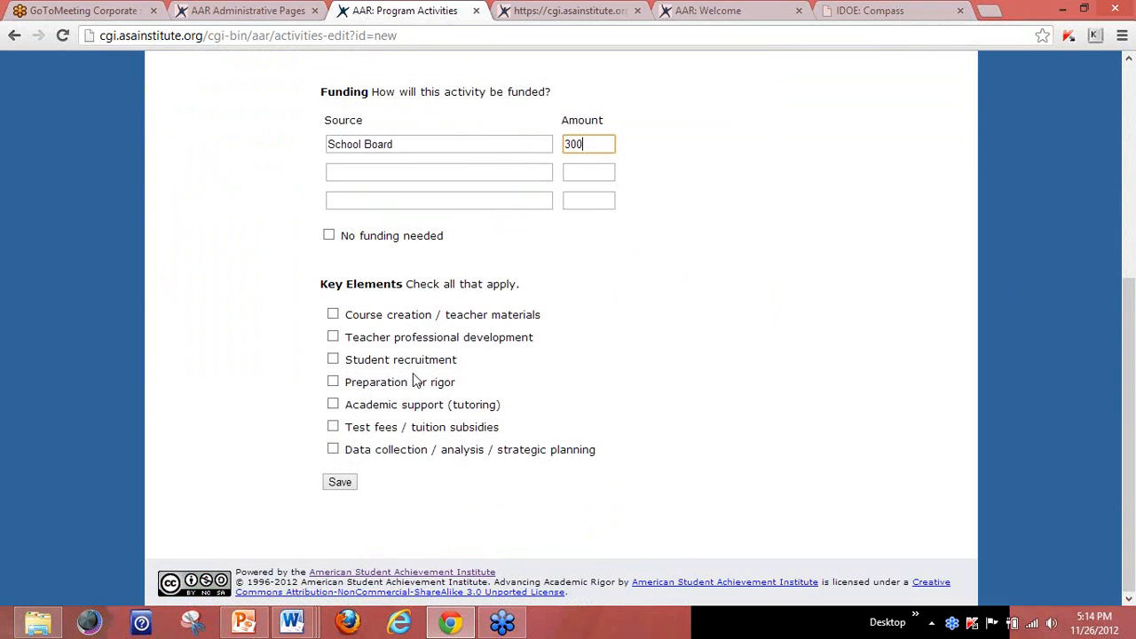
left_click(333, 360)
left_click(342, 486)
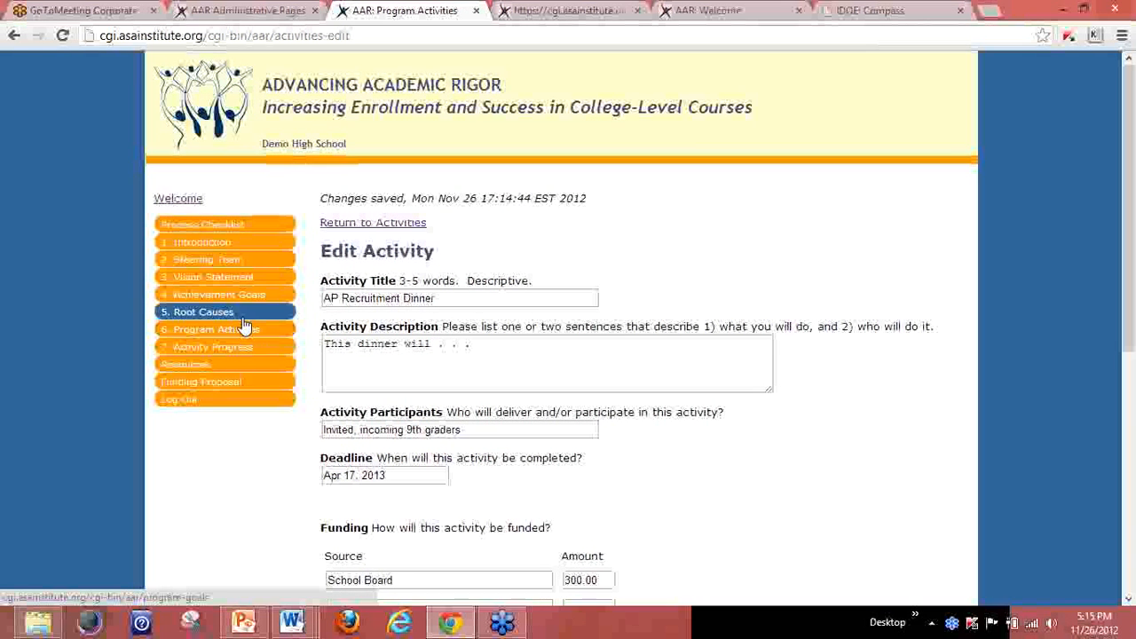
Open the Activities section of School Board Funding Proposal Nov 2012.
left_click(240, 337)
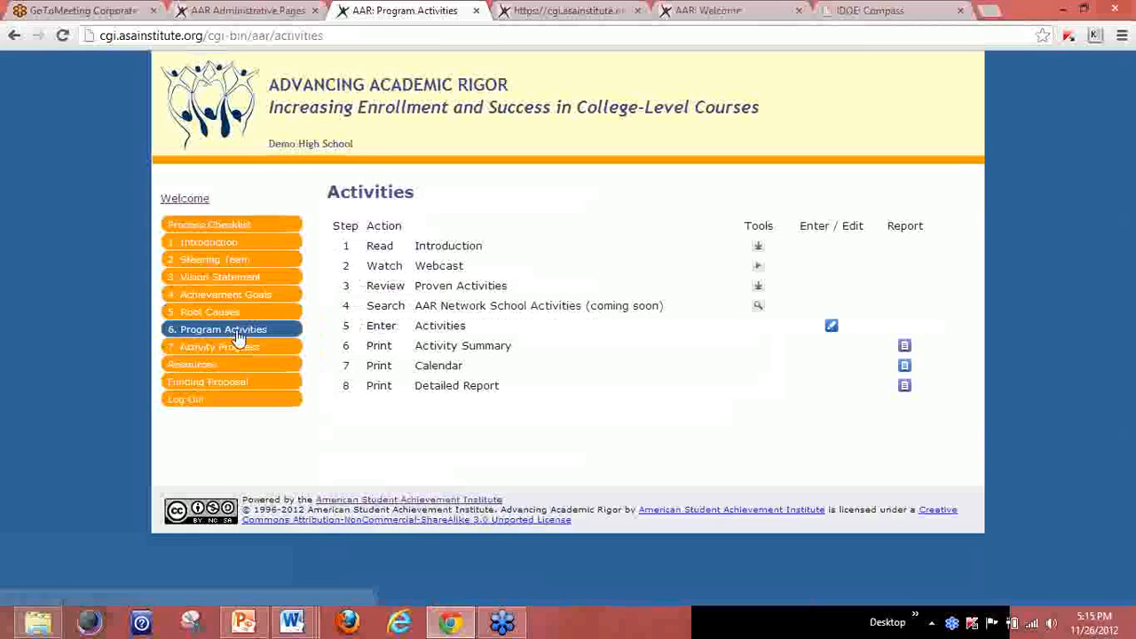
left_click(213, 354)
left_click(210, 382)
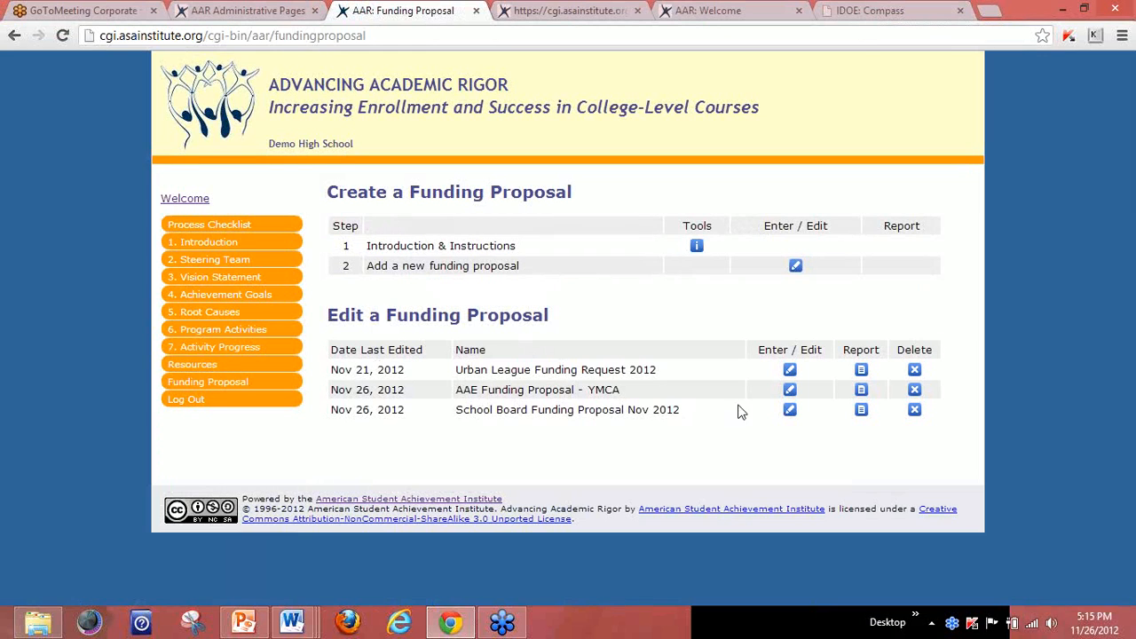
left_click(790, 410)
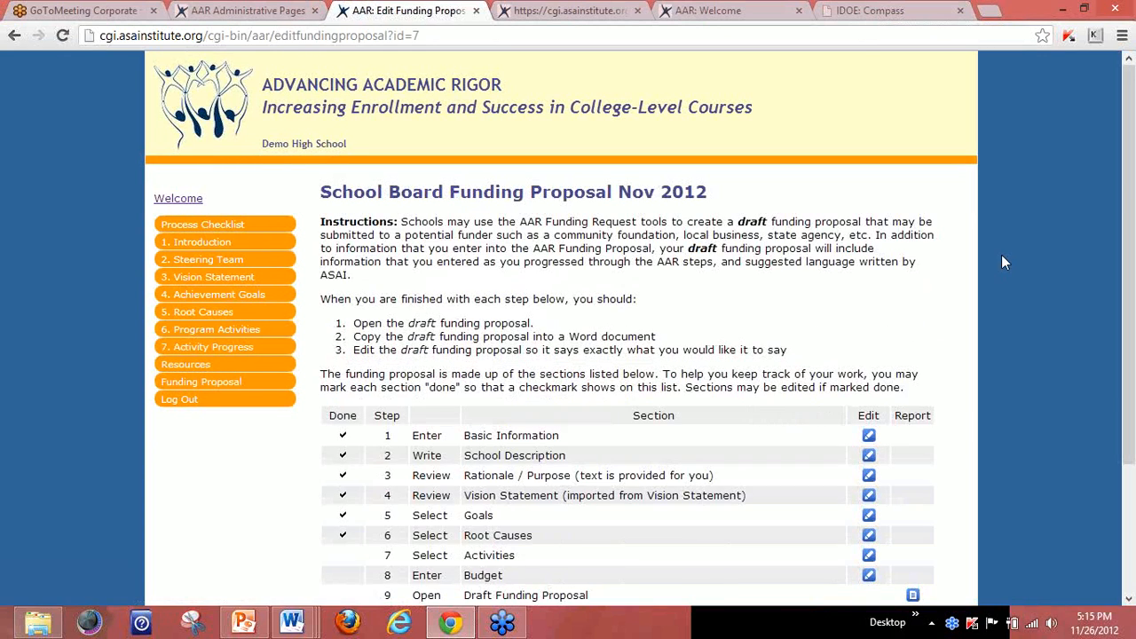
scroll(1123, 180, "down", 2)
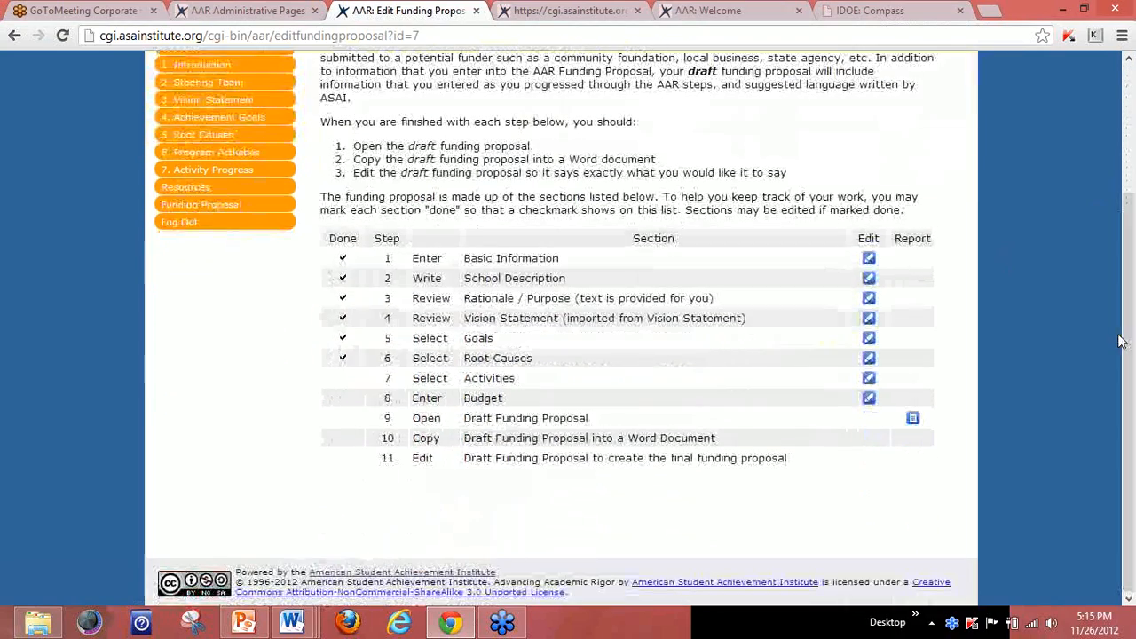
left_click(869, 379)
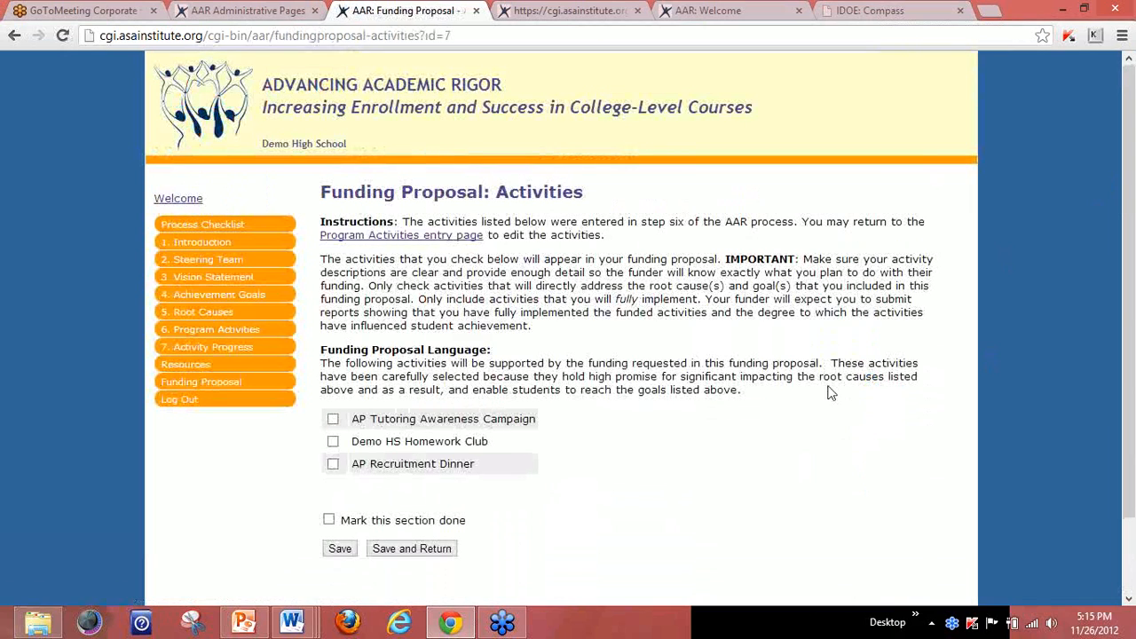
Check AP Recruitment Dinner, mark the Activities section done, and save.
left_click(333, 463)
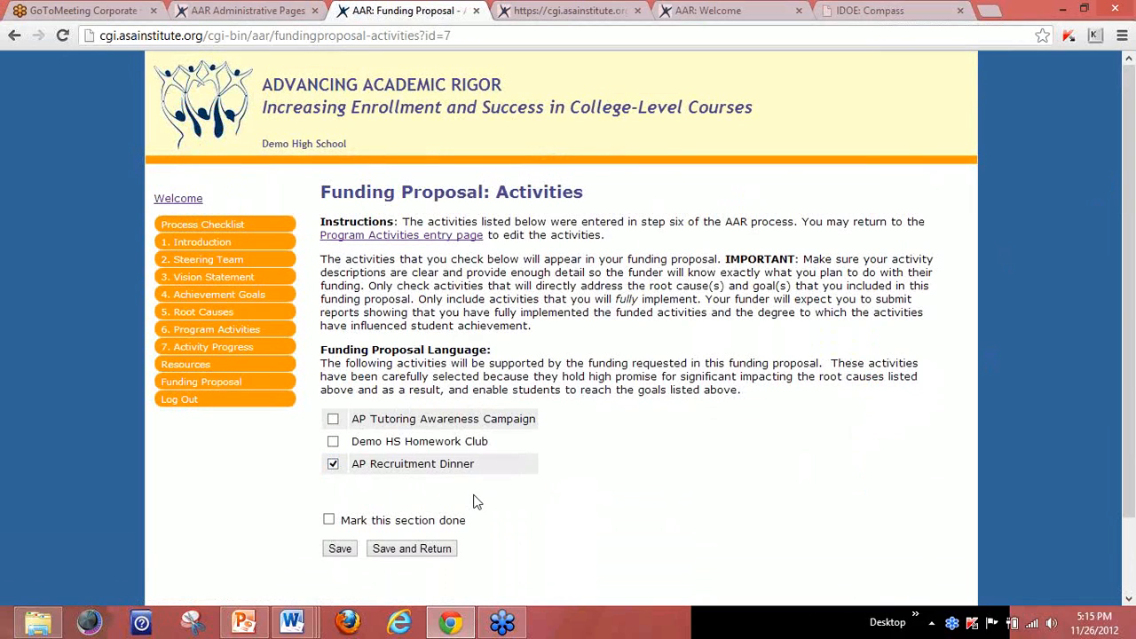
left_click(329, 520)
left_click(390, 549)
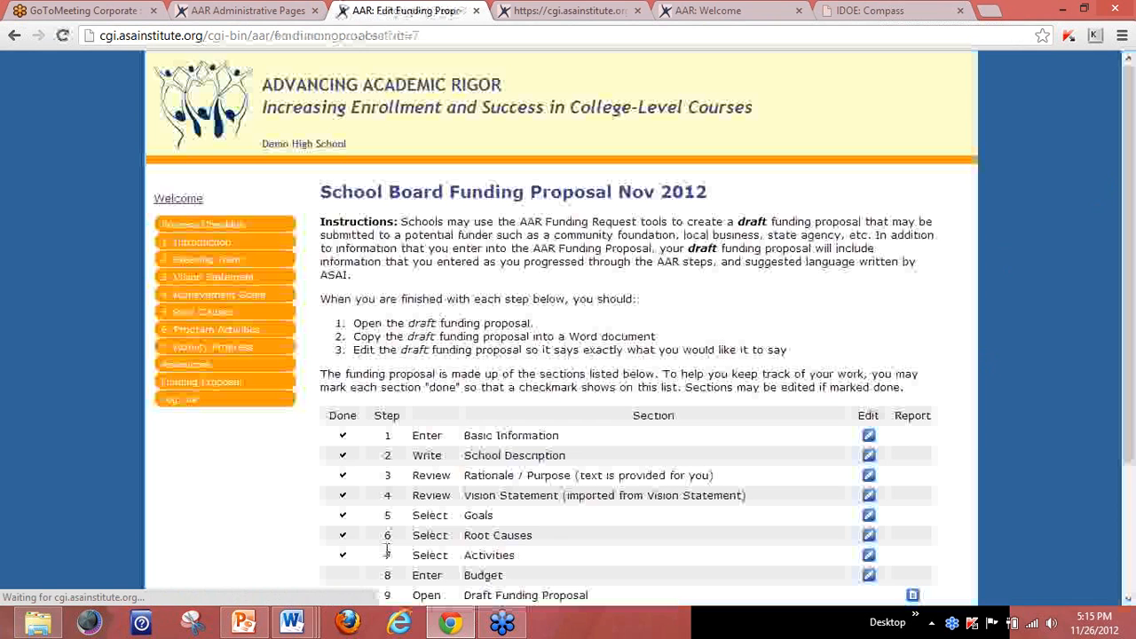
left_click_drag(1128, 188, 1123, 356)
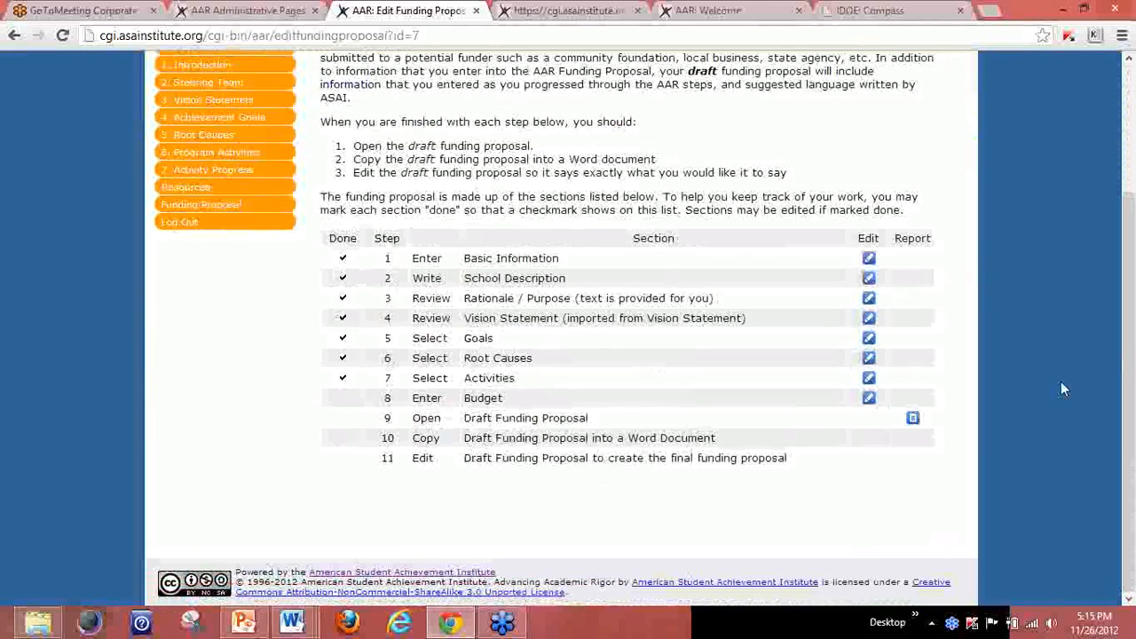
Add a $300 Student Recruitment budget line for 'AP Recruitment Dinner - 30 students @' $10.
left_click(869, 399)
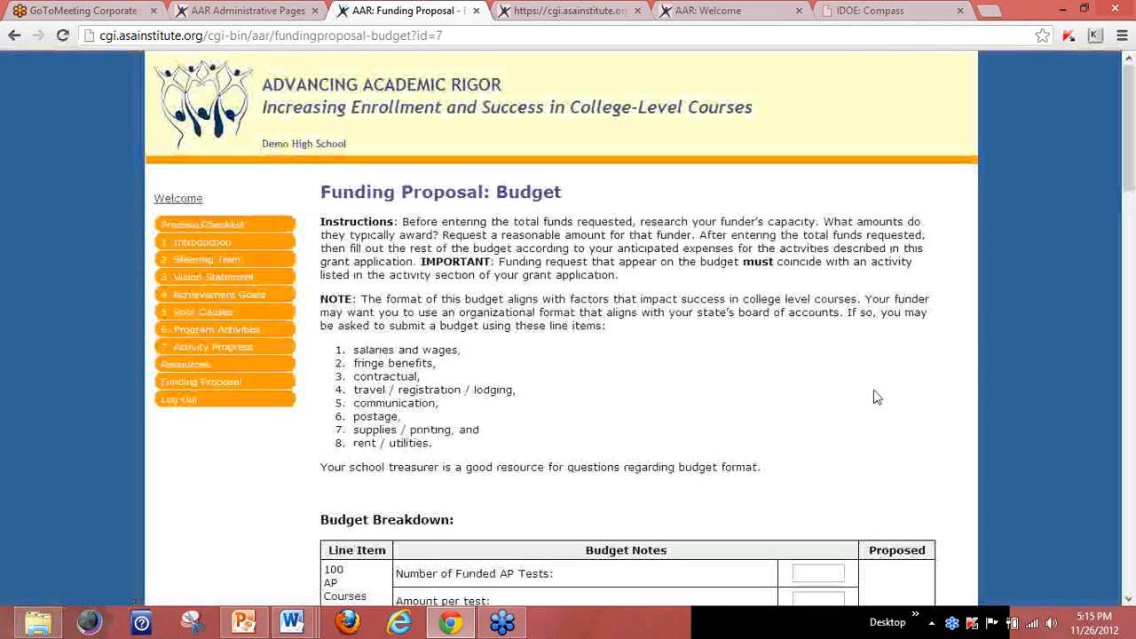
left_click_drag(1128, 164, 1106, 447)
left_click(501, 311)
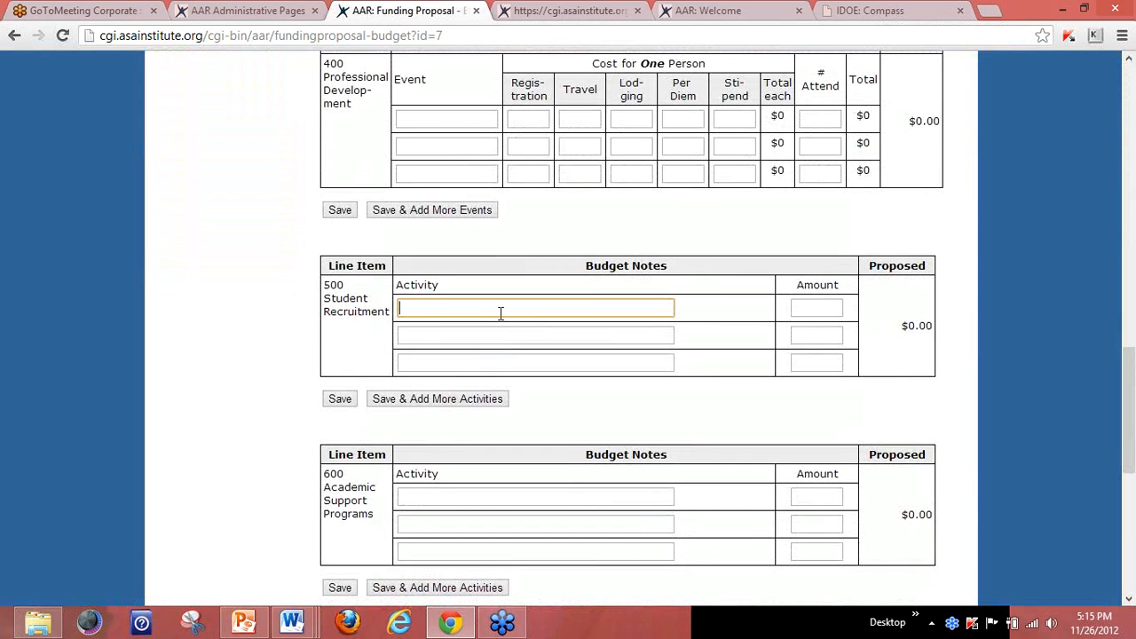
type("AP Recruitment Dinner - 30 students")
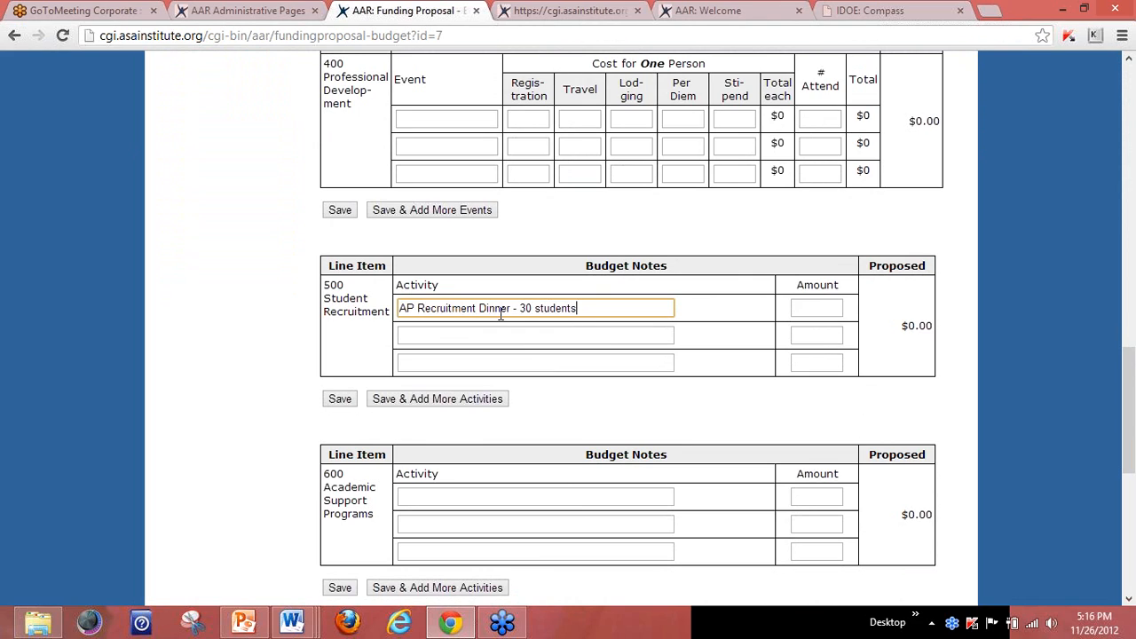
type(" @$10")
left_click(825, 305)
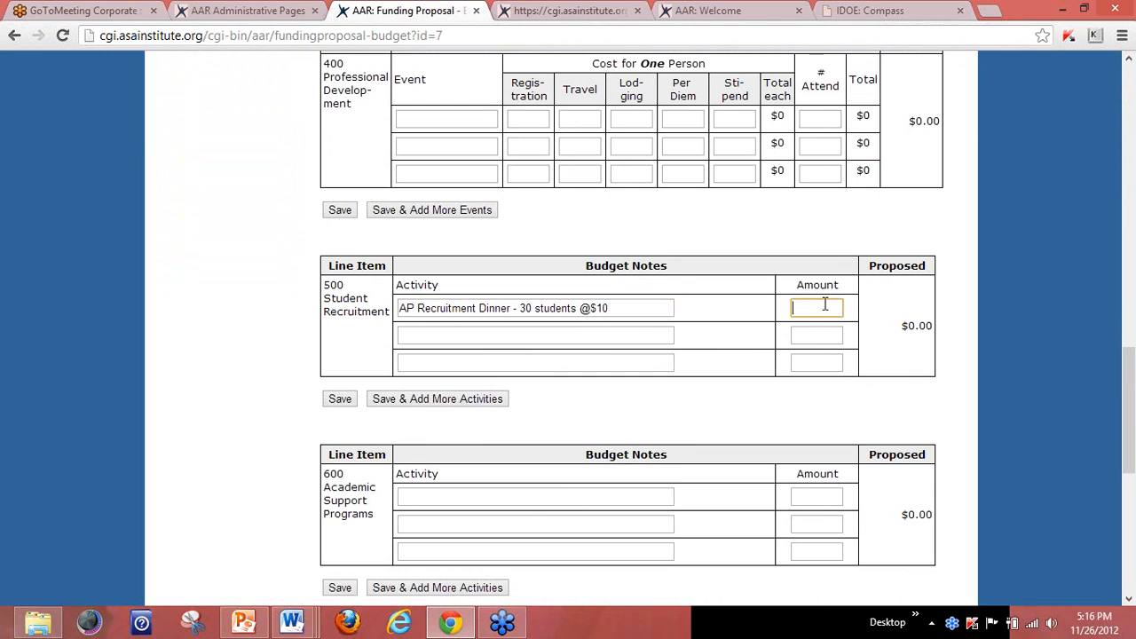
type("300")
key("Return")
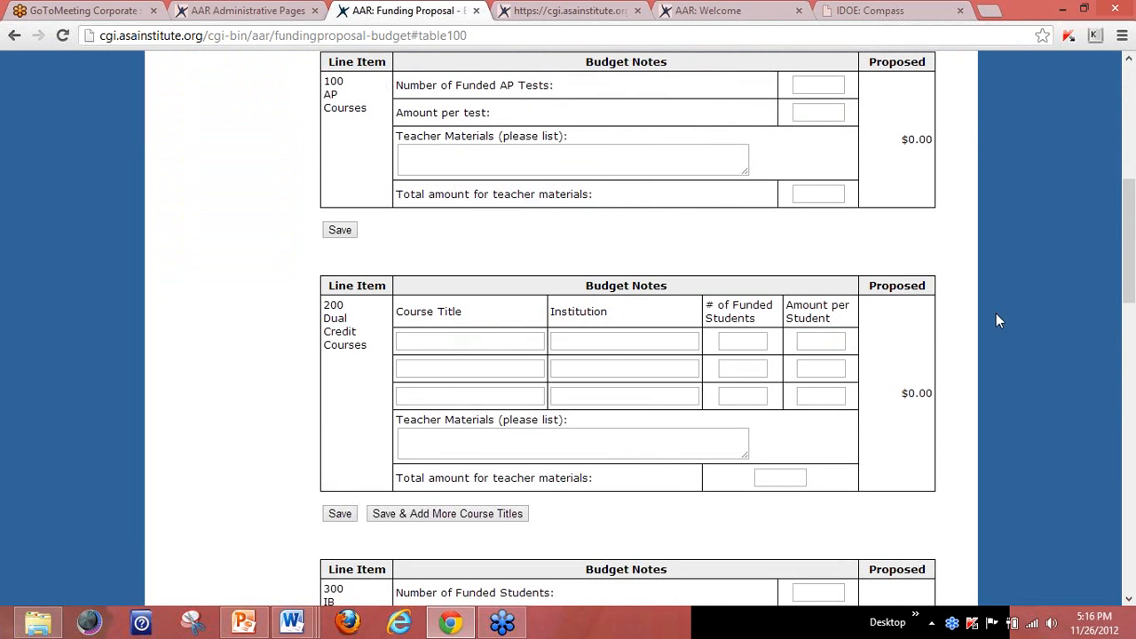
Mark the Budget section done and save it.
left_click_drag(1129, 268, 1134, 428)
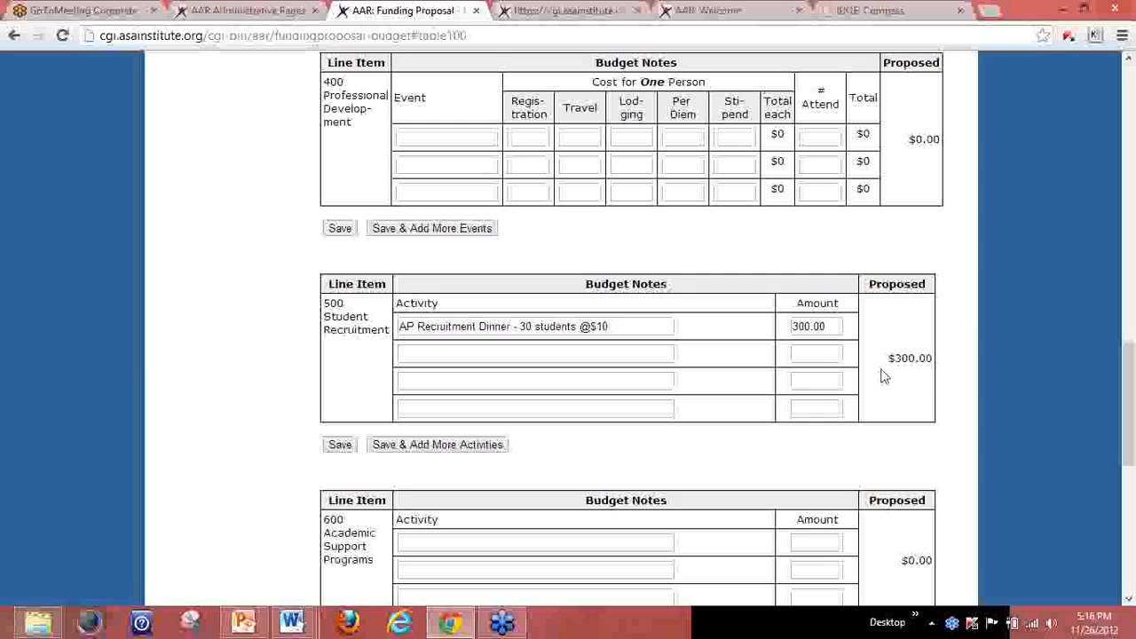
left_click_drag(1132, 373, 1131, 497)
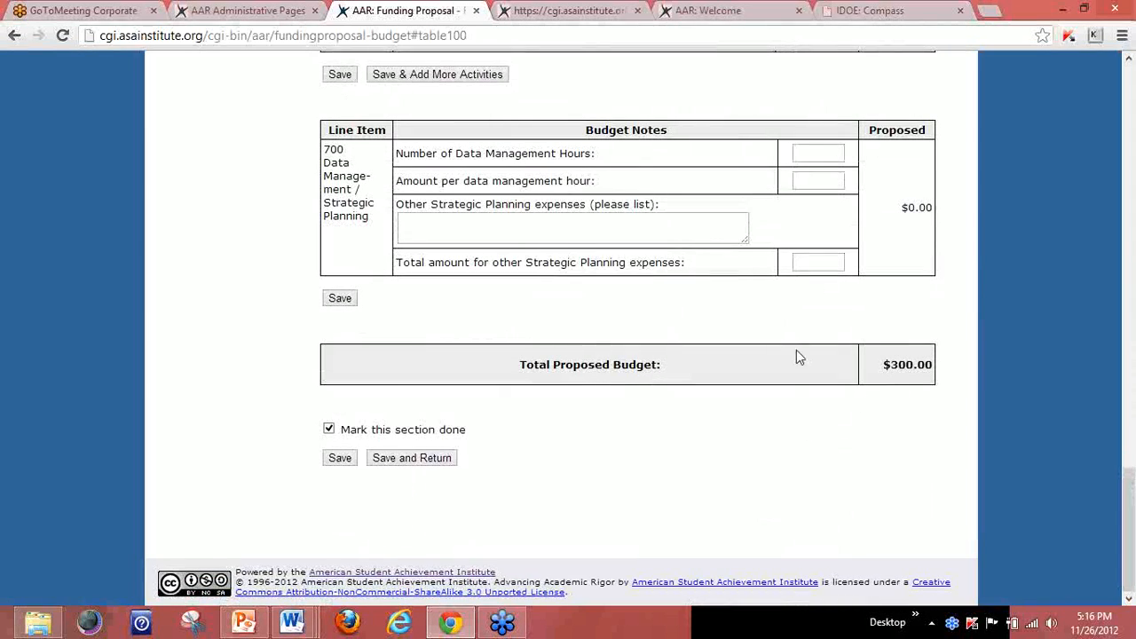
left_click(397, 465)
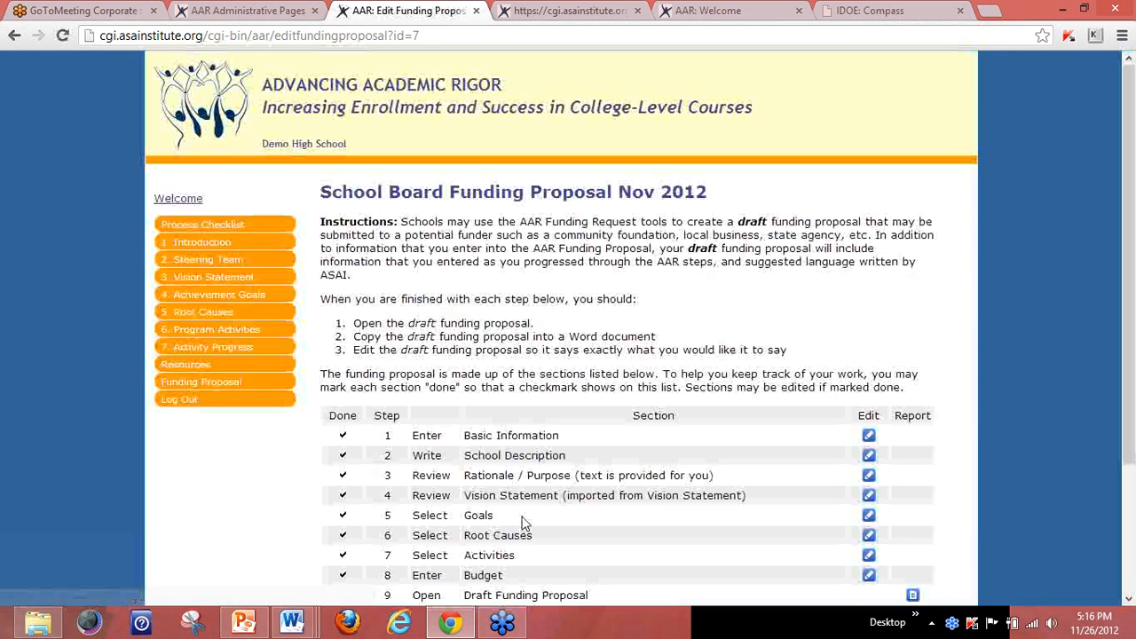
left_click_drag(1123, 153, 1128, 279)
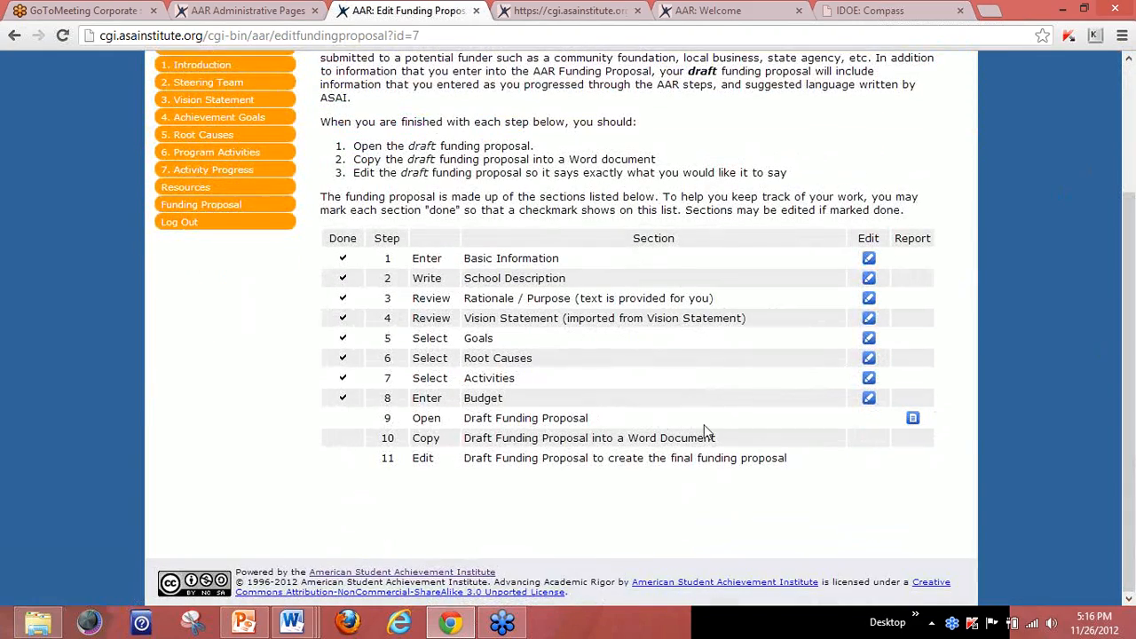
Open the draft funding proposal report and select its four Rationale / Purpose paragraphs.
left_click(913, 419)
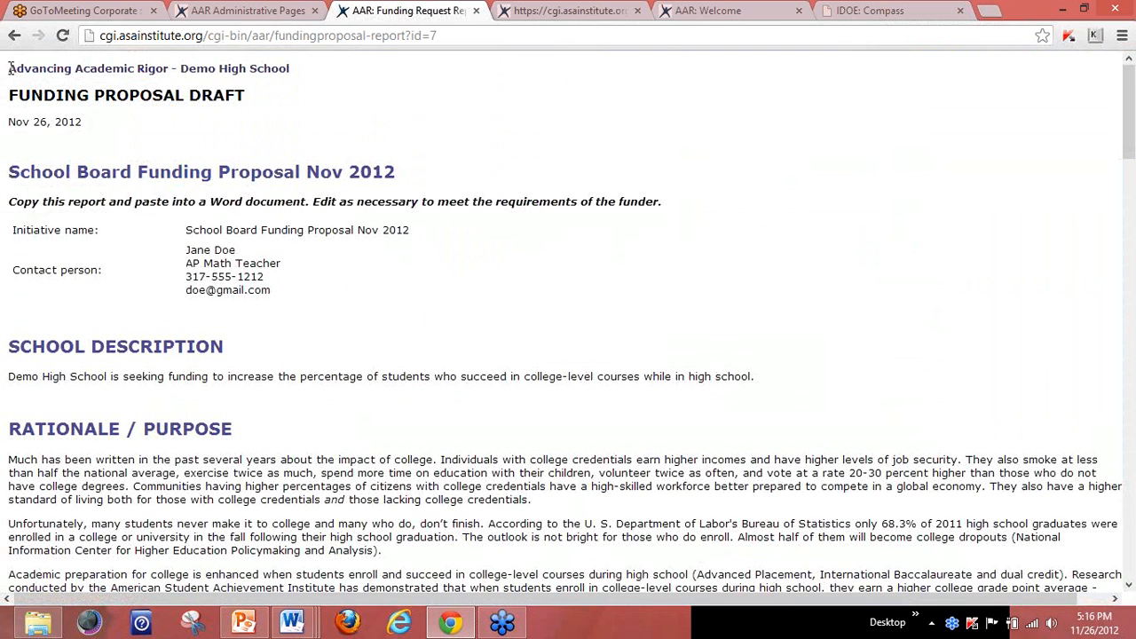
left_click_drag(9, 68, 267, 593)
right_click(252, 362)
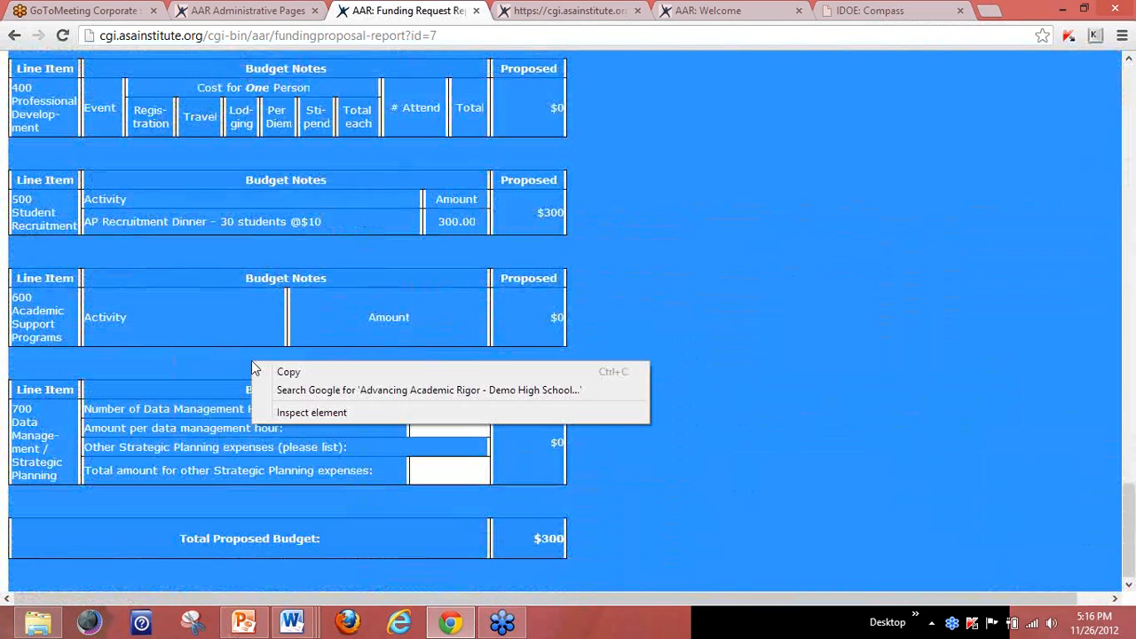
left_click(847, 261)
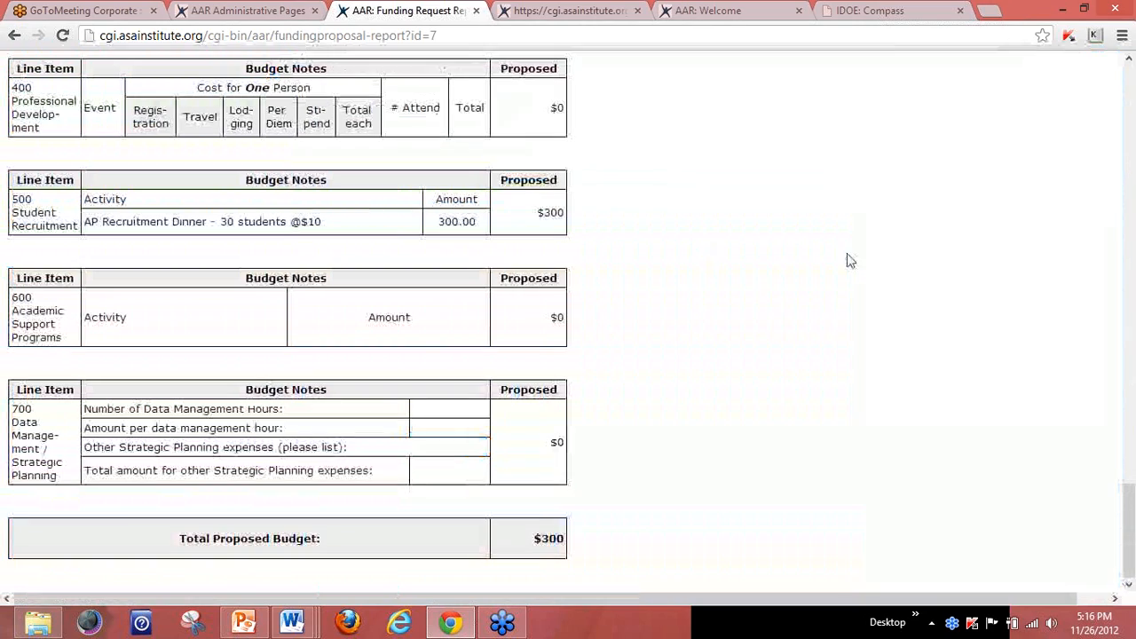
left_click_drag(1131, 506, 1133, 131)
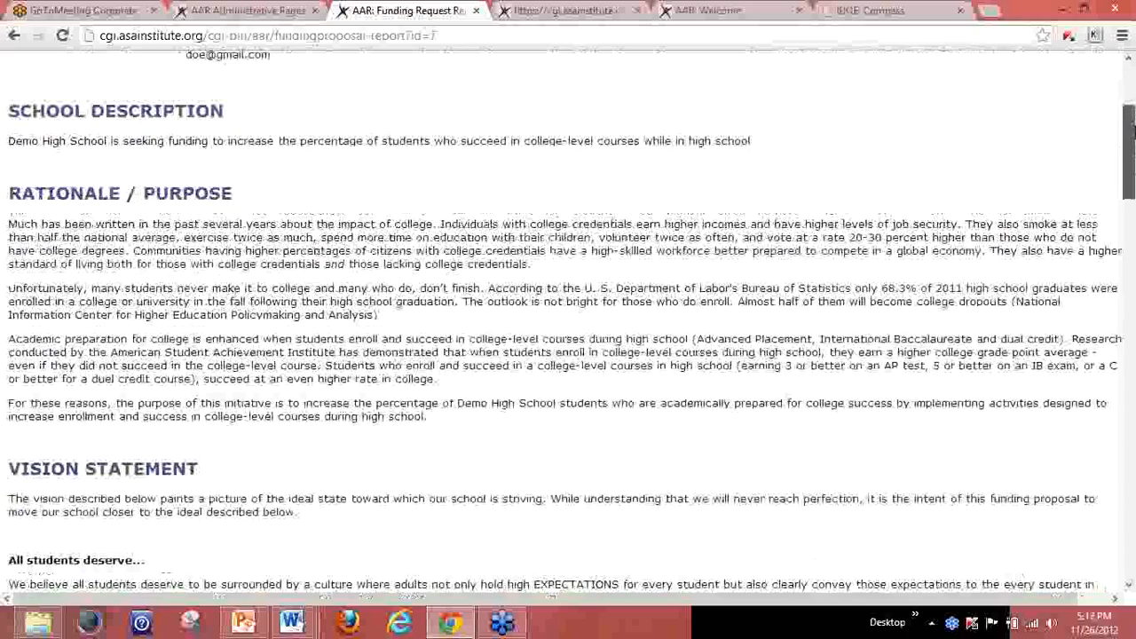
left_click_drag(435, 421, 12, 224)
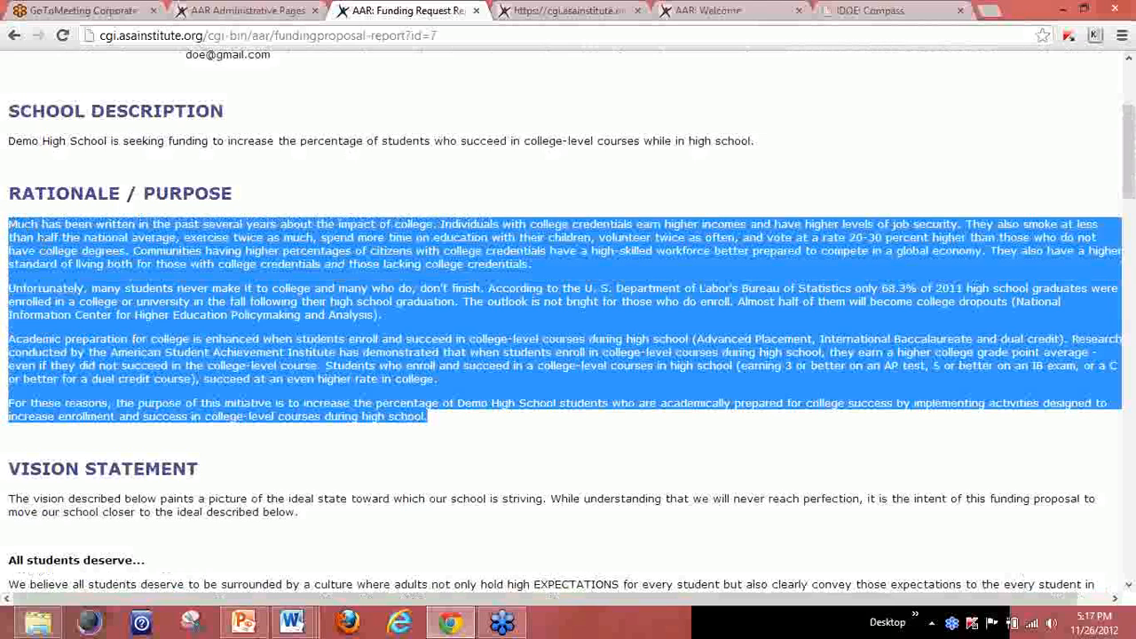
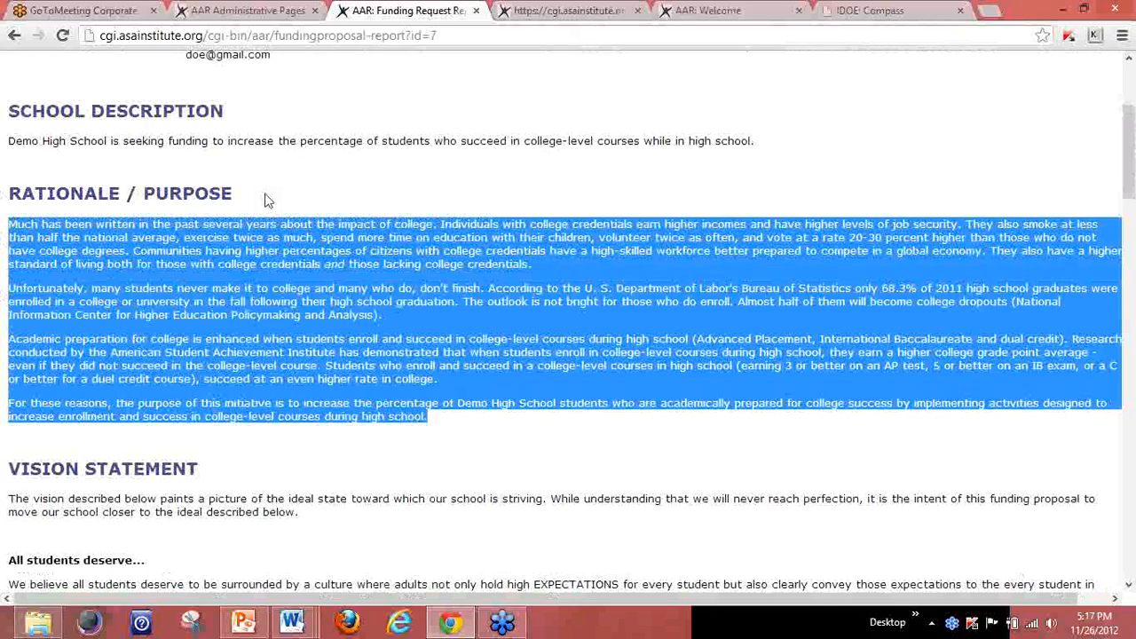
Return to the Edit Funding Proposal page, then open '2. Steering Team' to list its seven setup steps.
left_click_drag(1130, 124, 1124, 40)
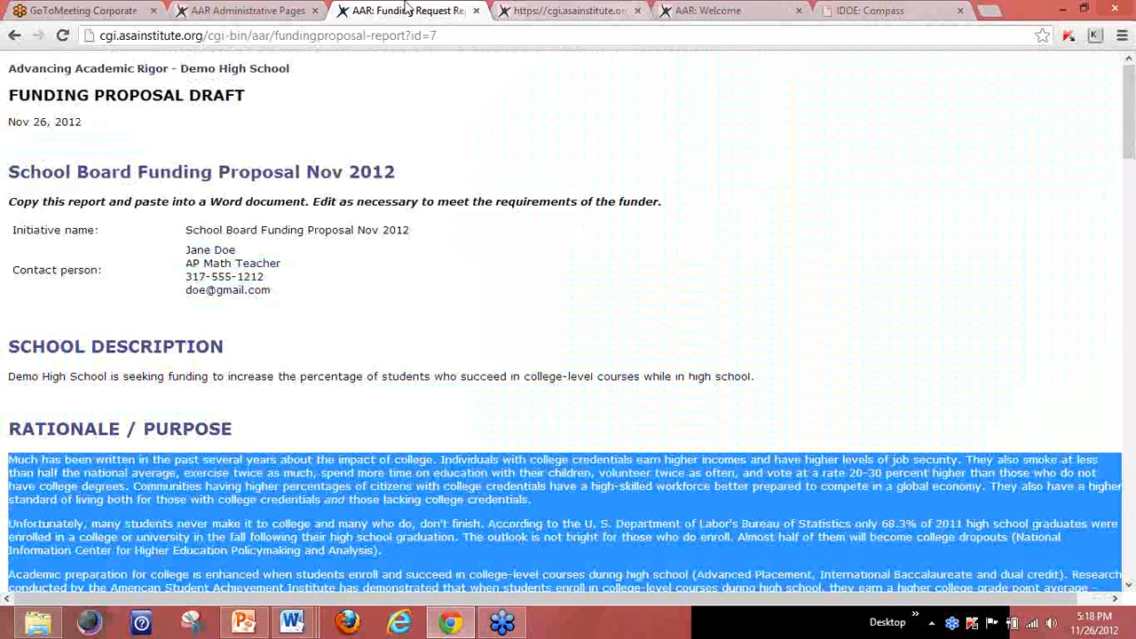
left_click(15, 37)
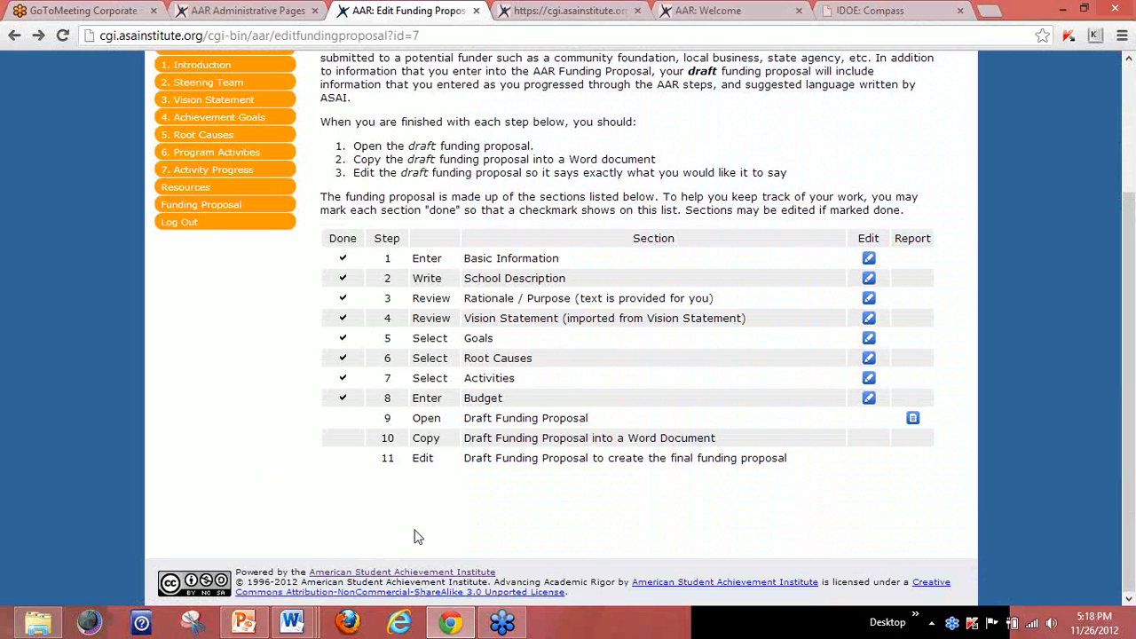
left_click_drag(1129, 387, 1135, 229)
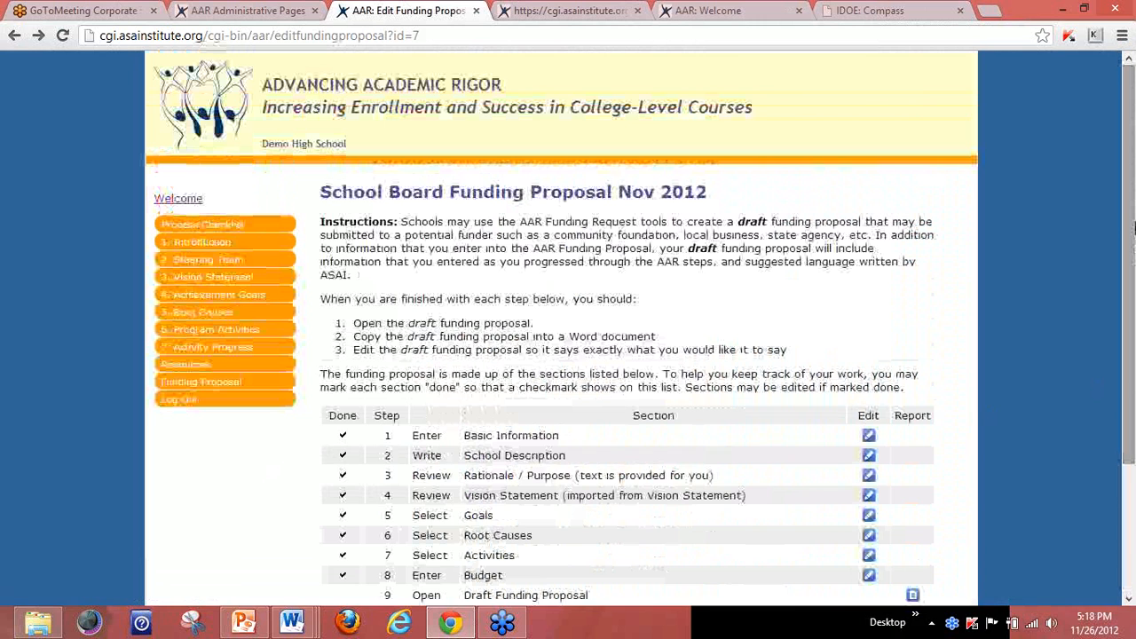
left_click(236, 263)
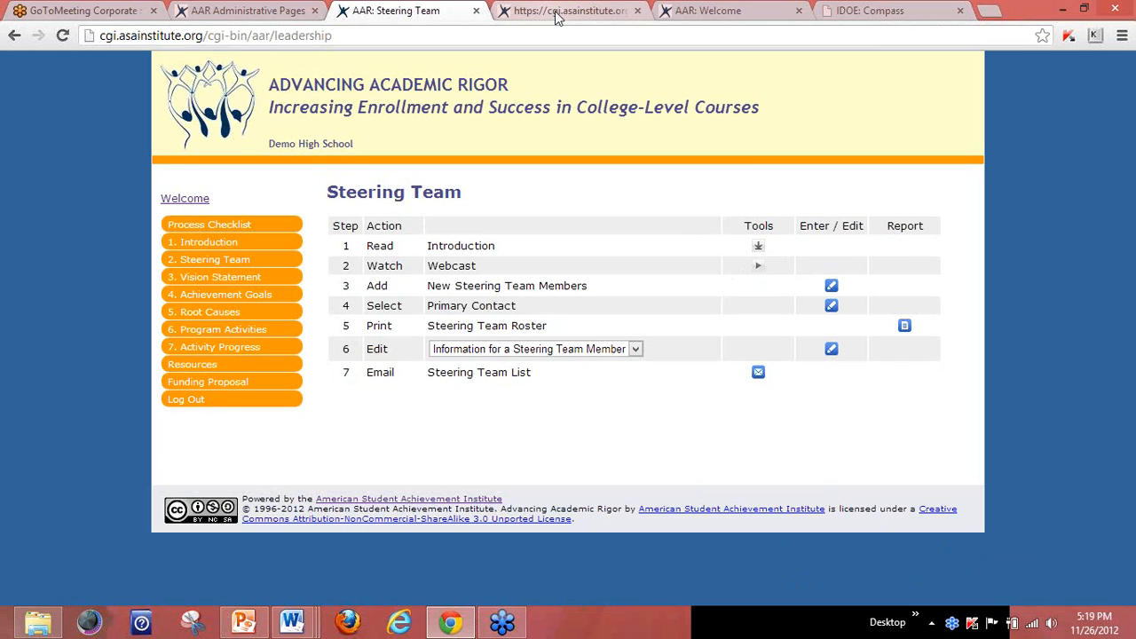
In the AAR: Welcome tab, navigate back to the eight-step AAR Process checklist page.
left_click(684, 11)
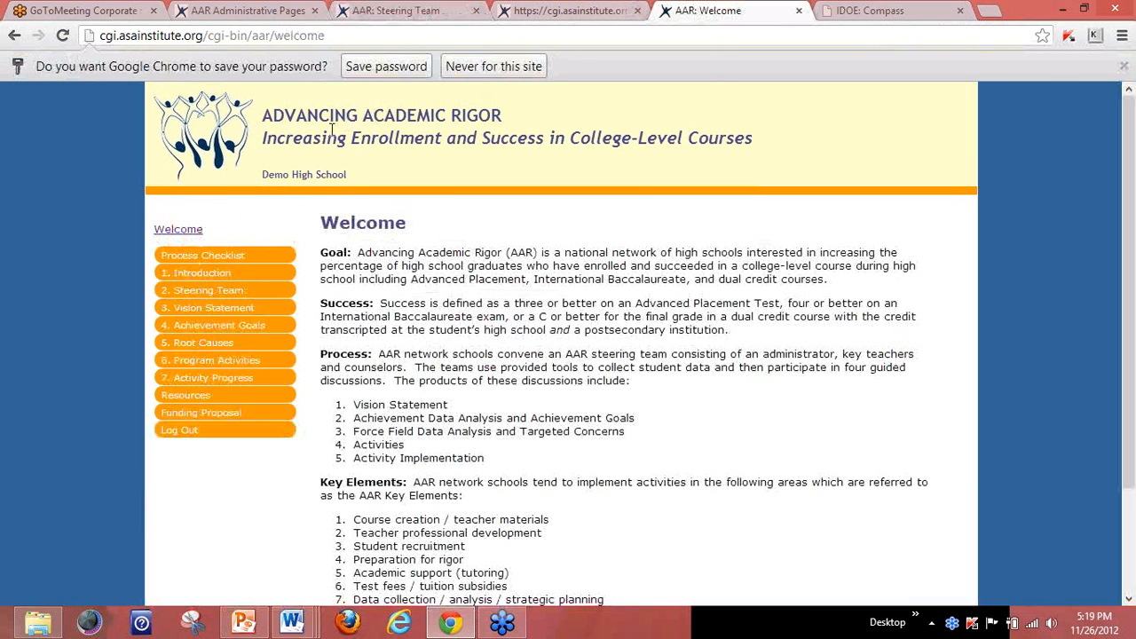
left_click(14, 37)
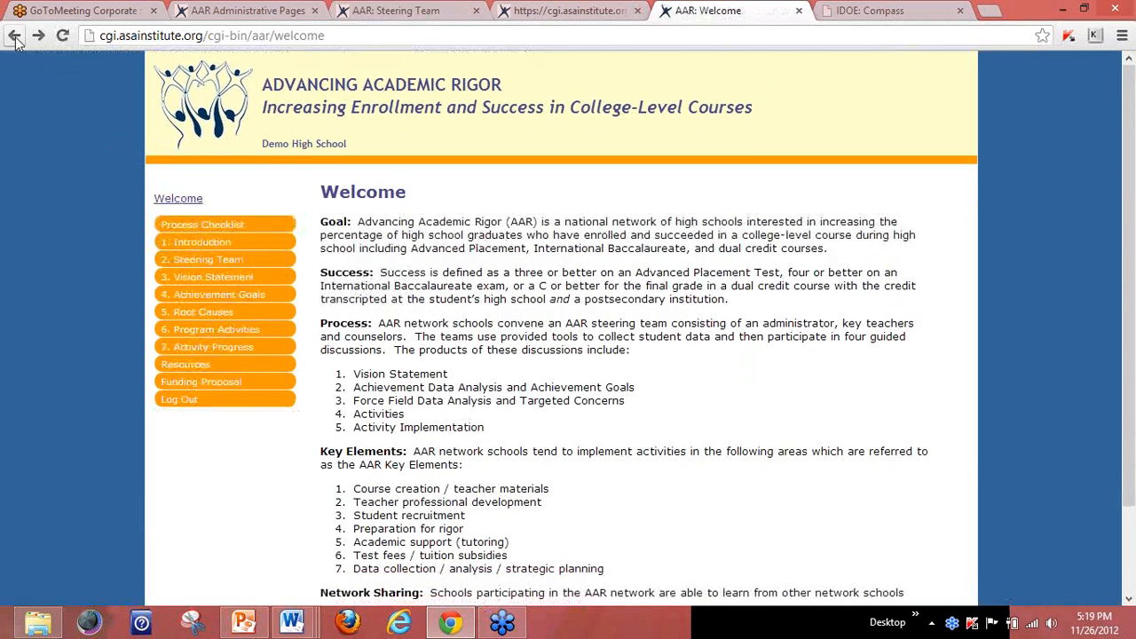
left_click(14, 38)
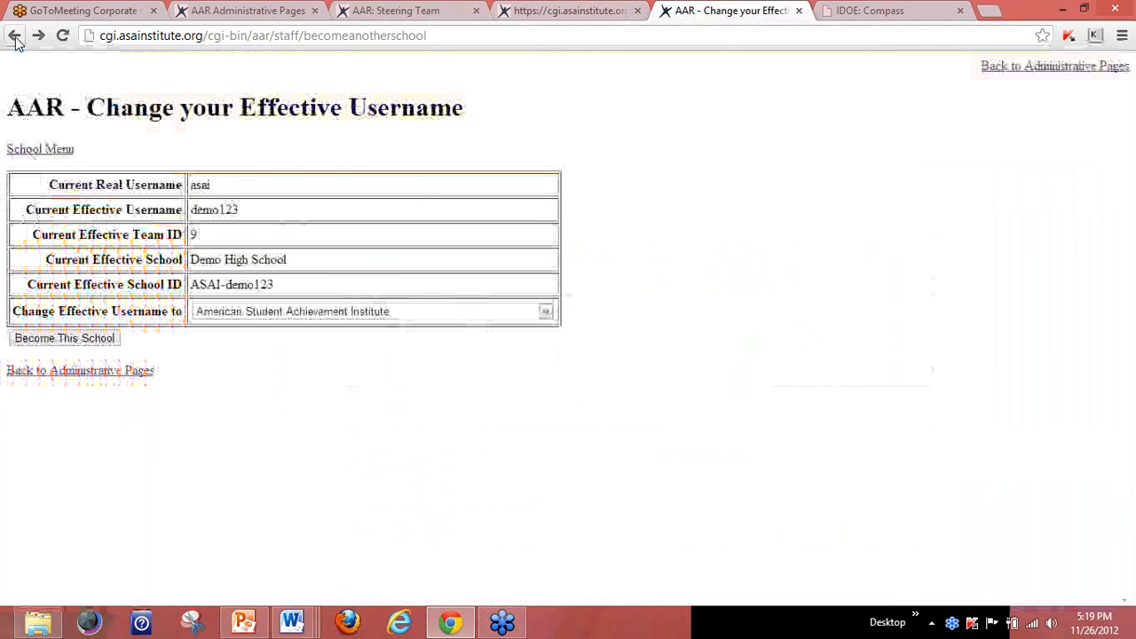
left_click(38, 35)
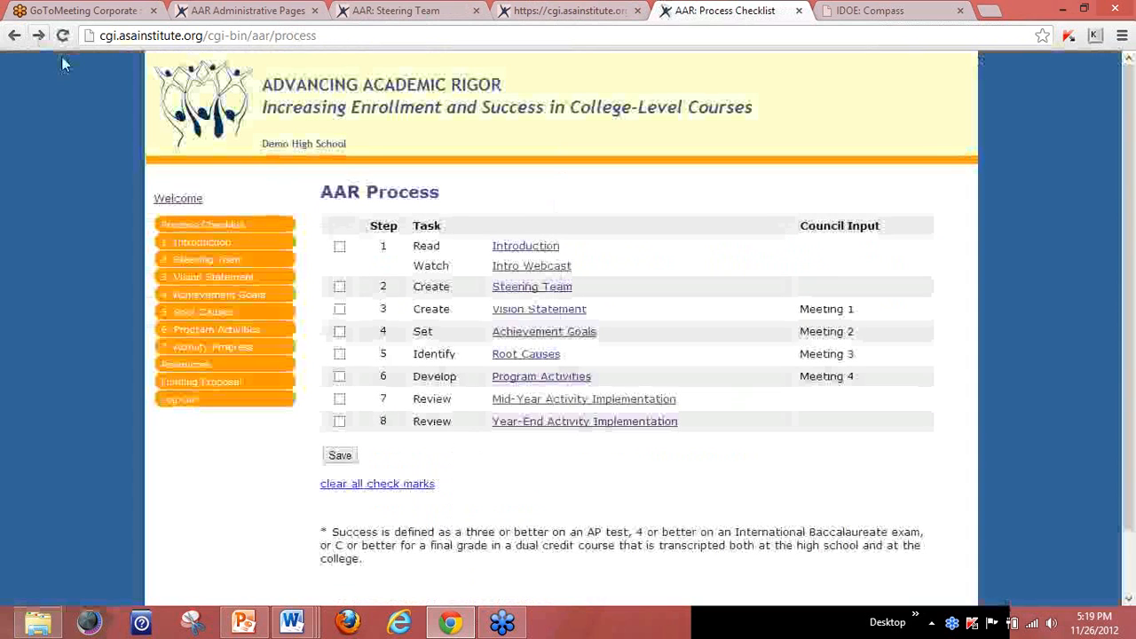
left_click(325, 34)
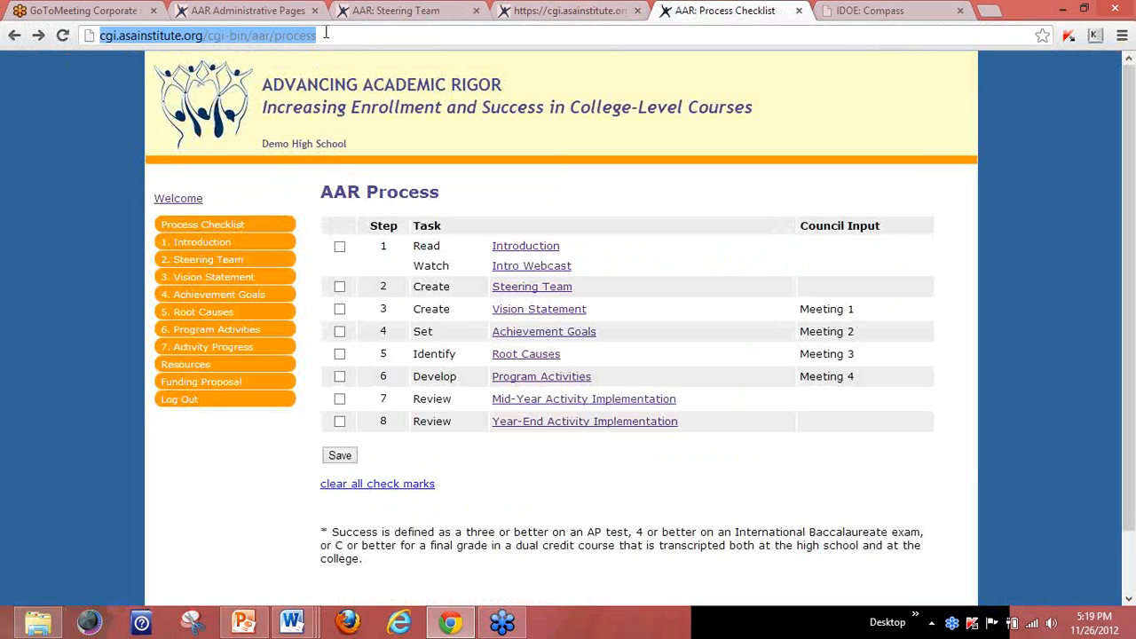
left_click(326, 34)
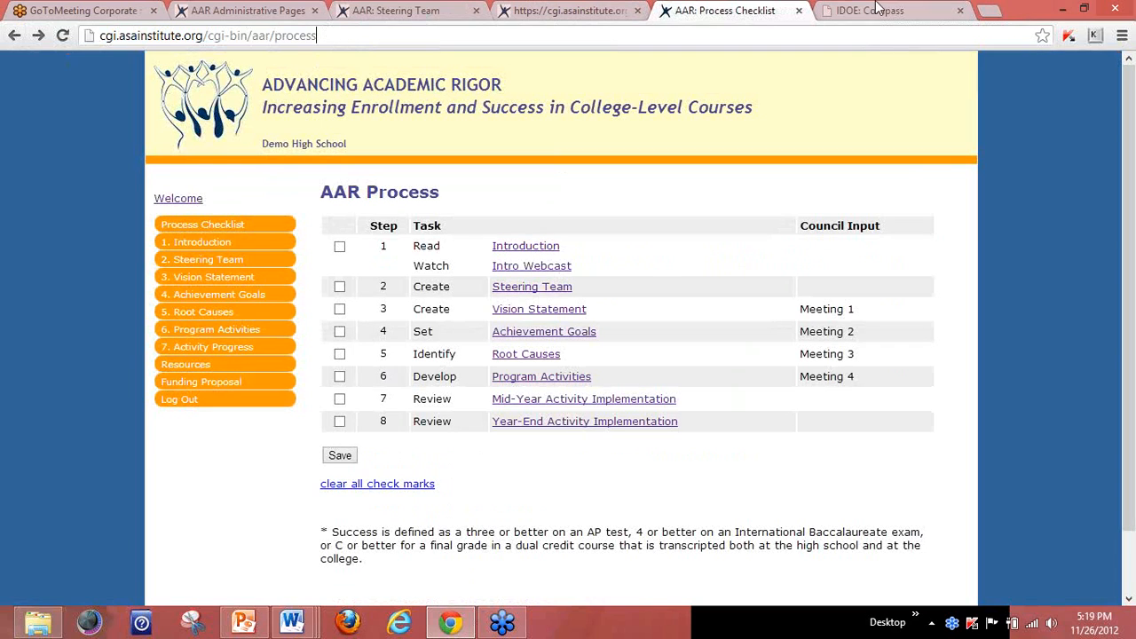
left_click(990, 12)
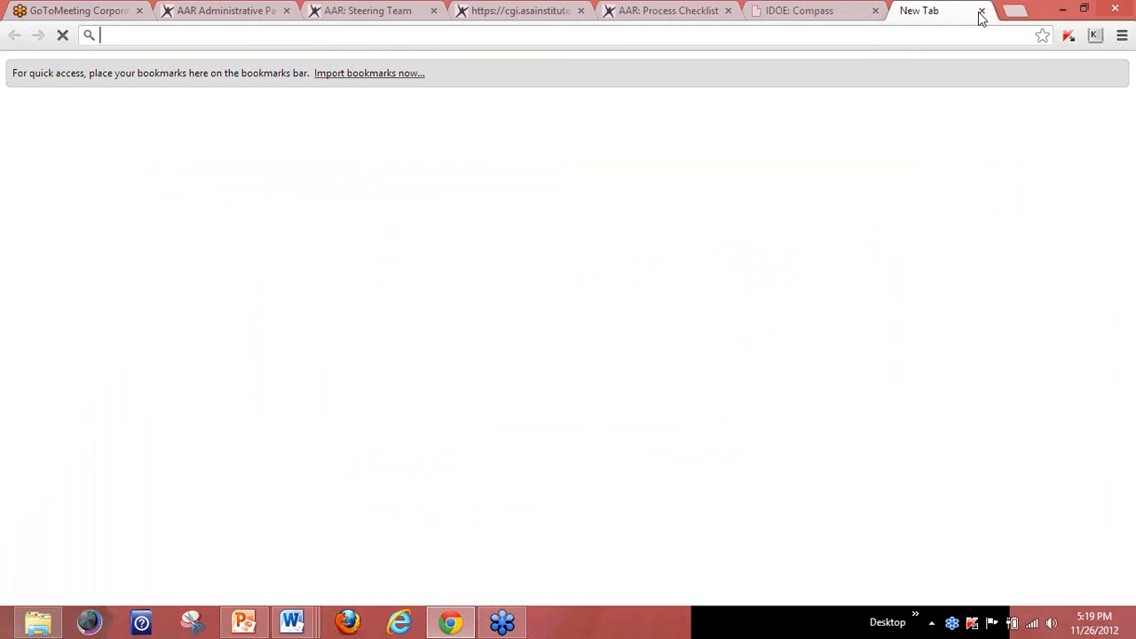
type("www.asainstitute.org")
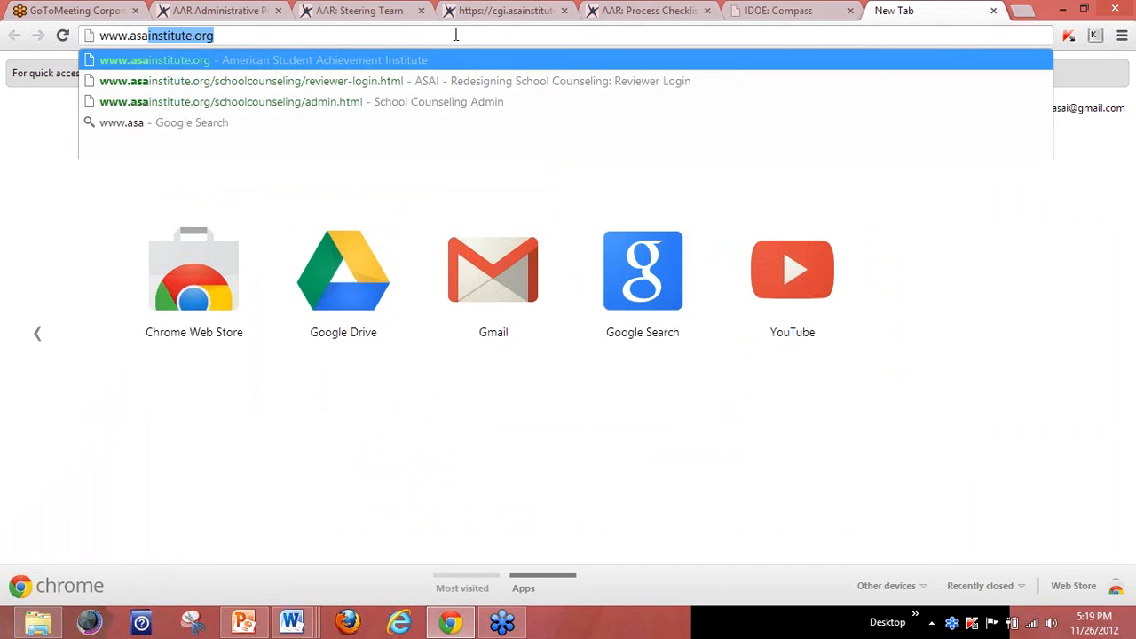
key("End")
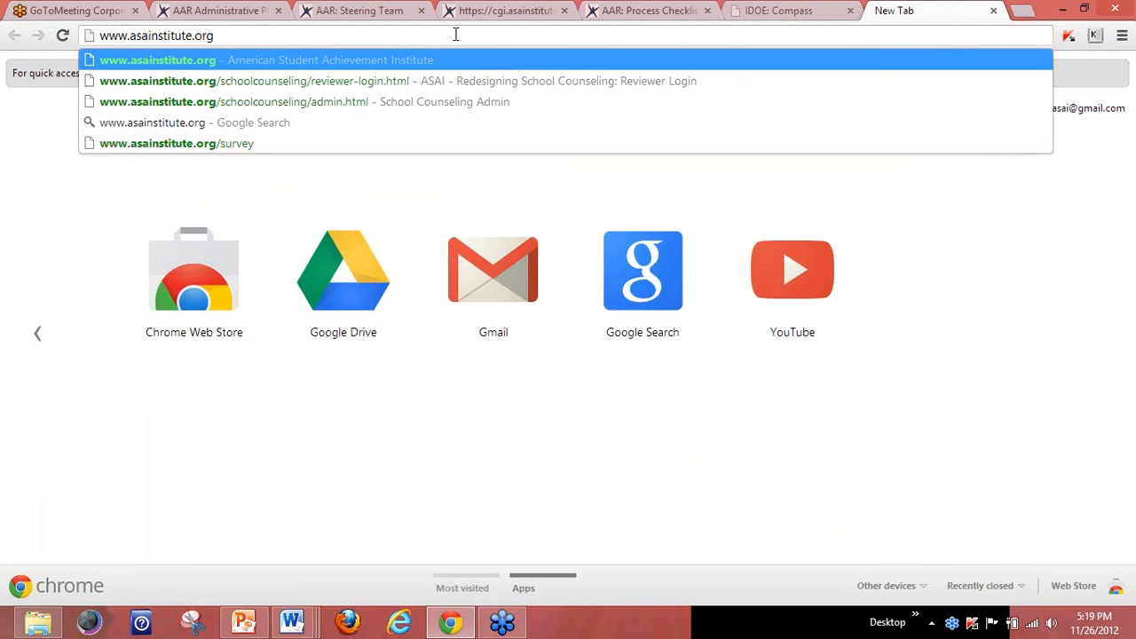
type("/")
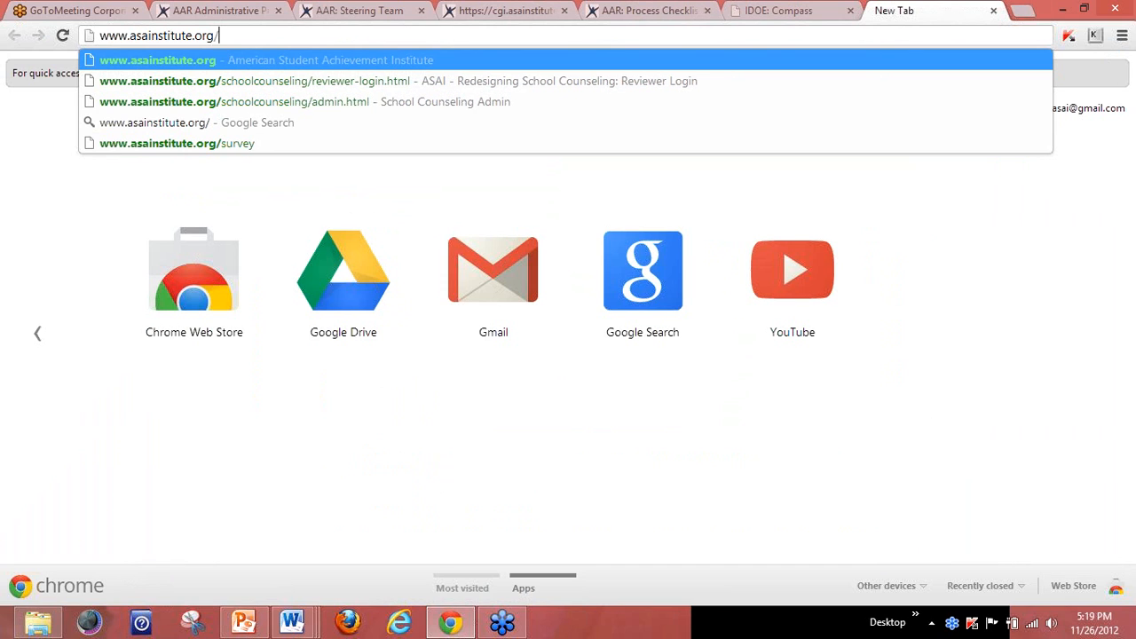
type("aar")
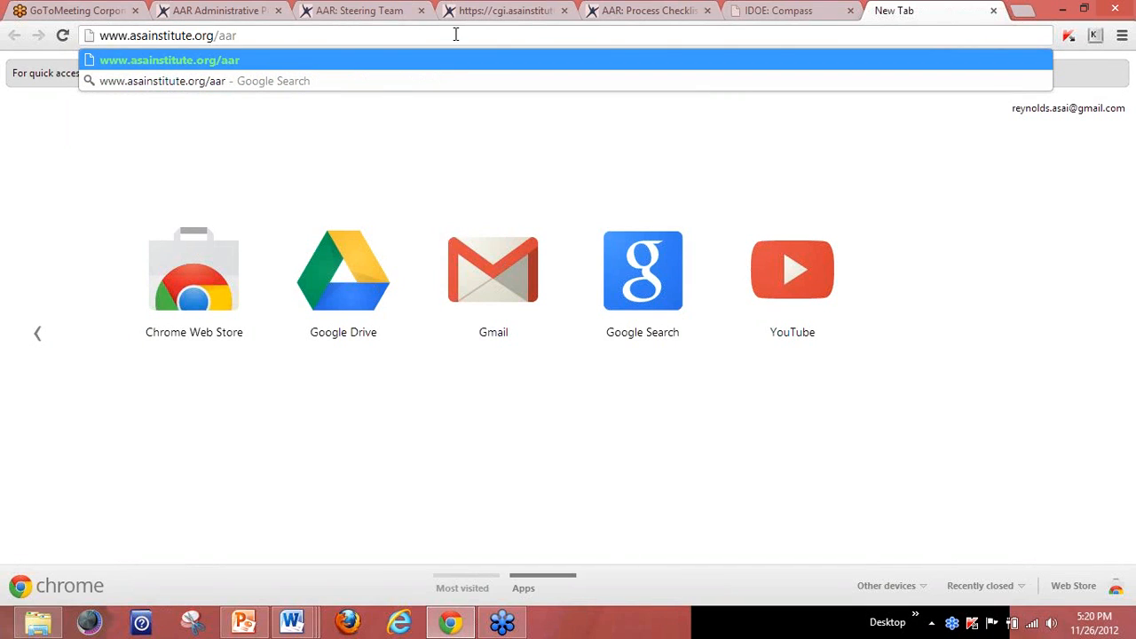
key("Return")
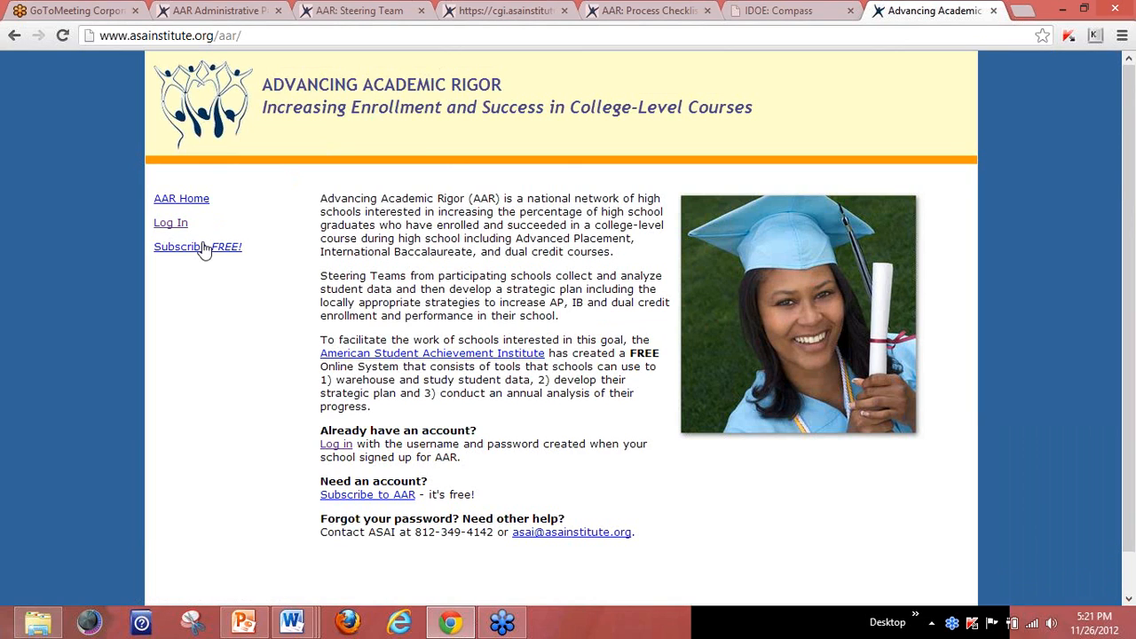
left_click(195, 251)
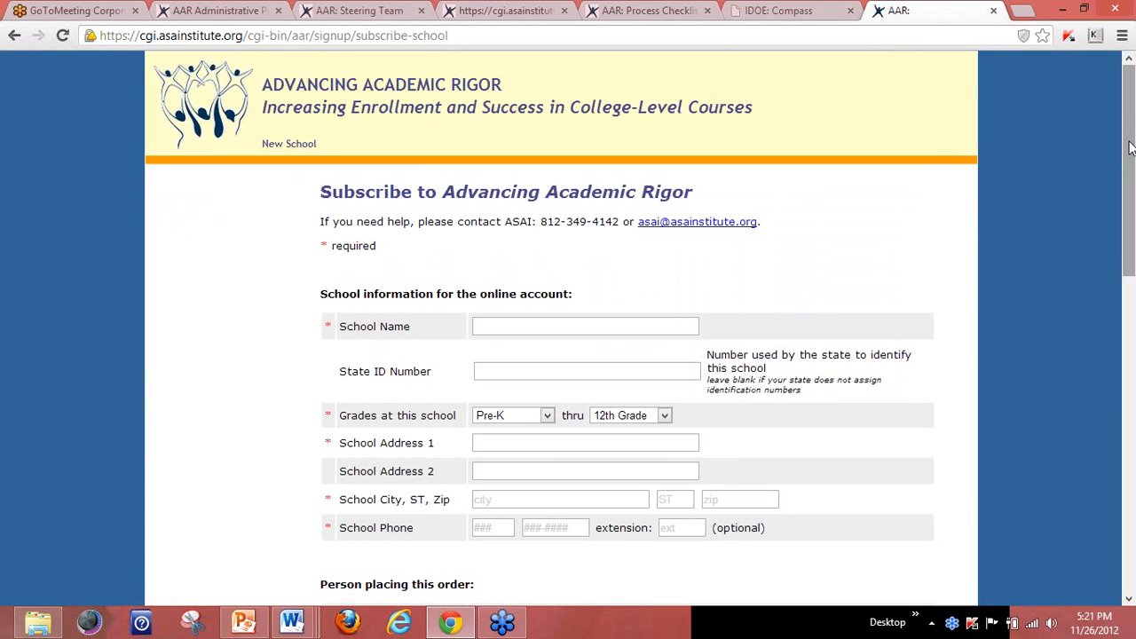
left_click_drag(1130, 146, 981, 125)
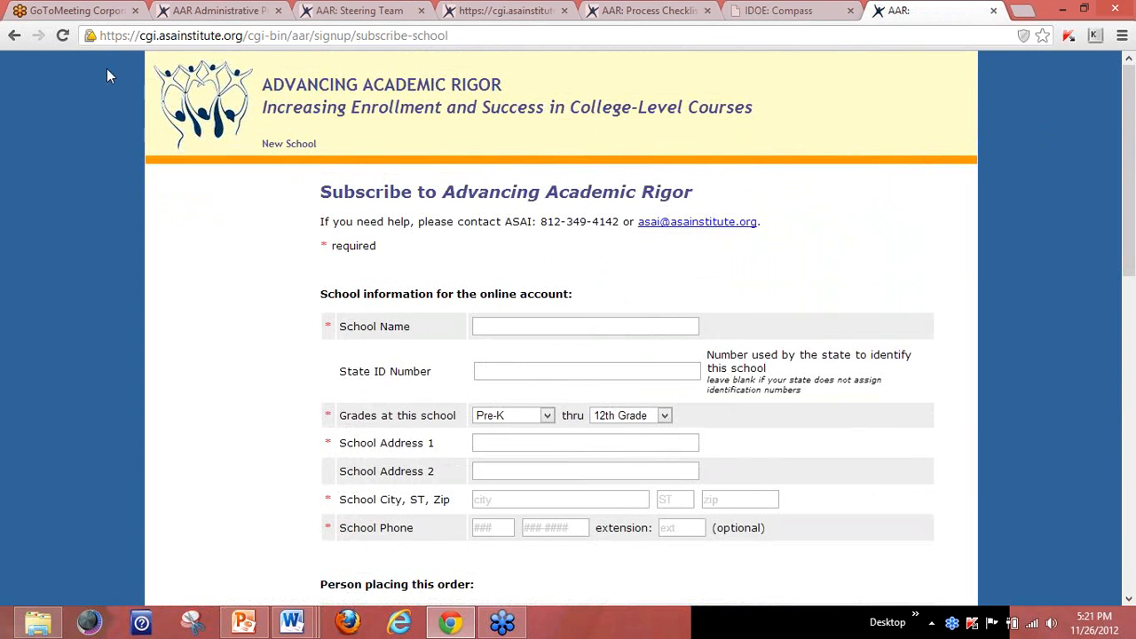
left_click(16, 36)
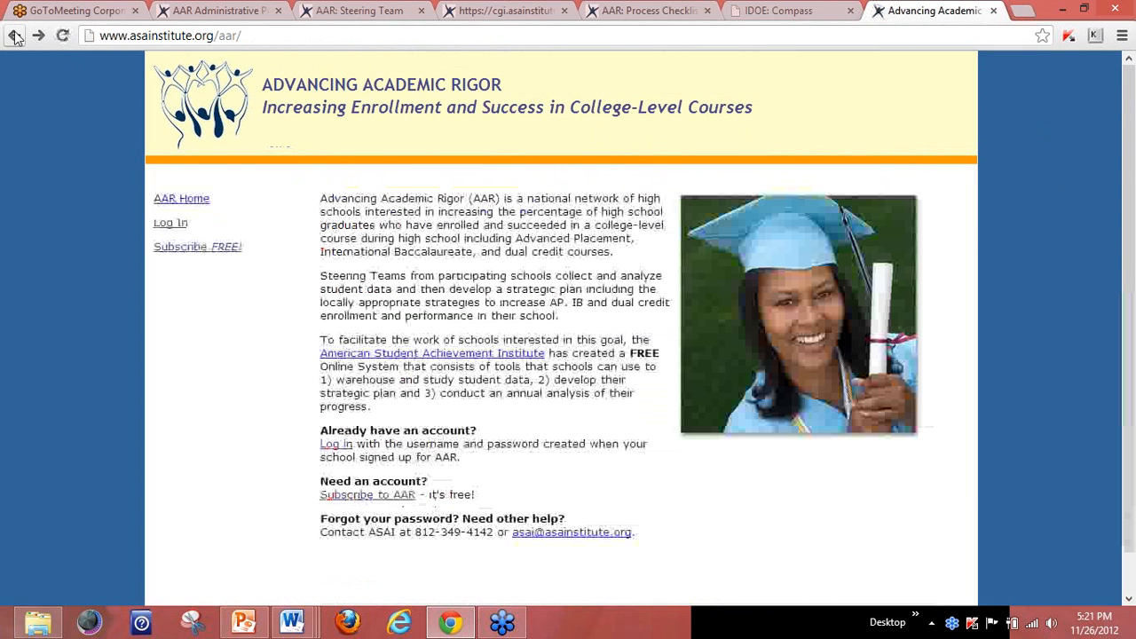